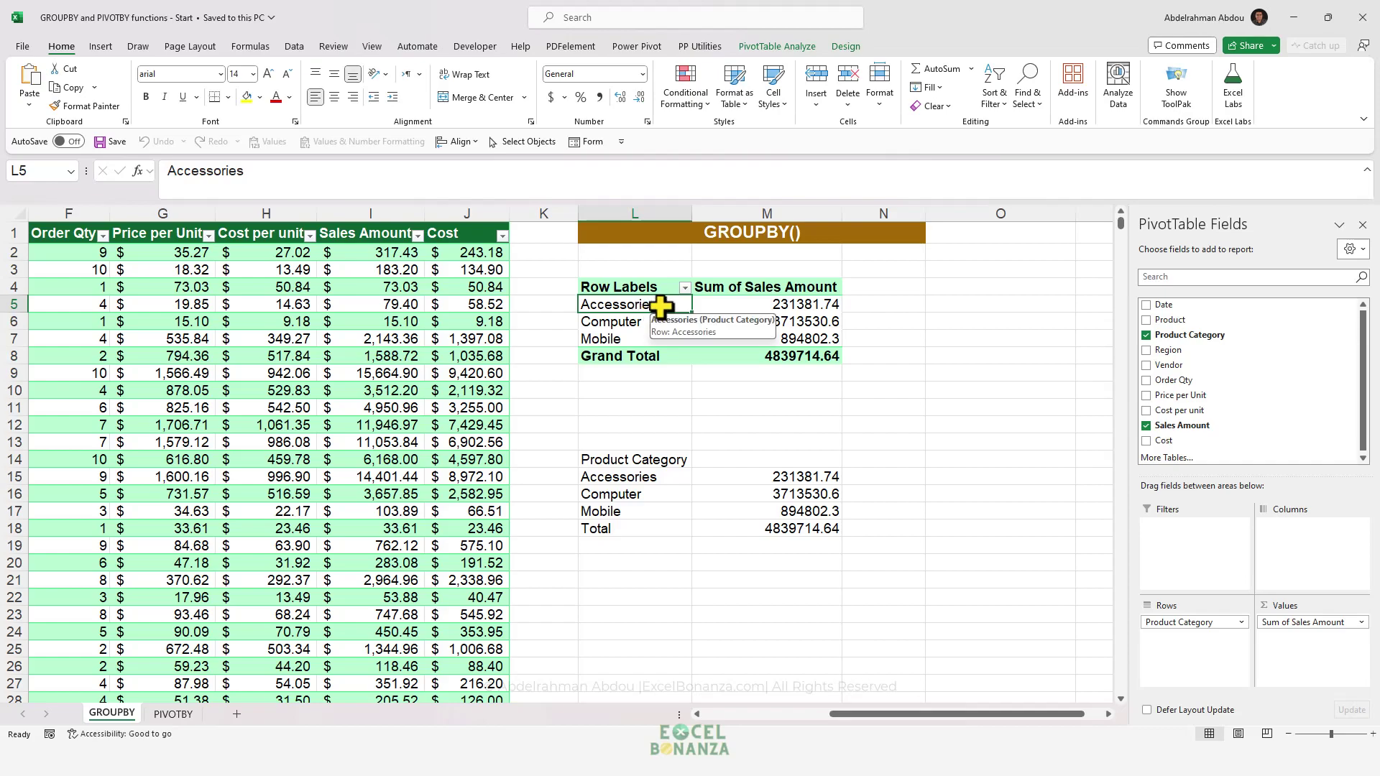
# - Refresh the pivot table at L5 that sums Sales Amount by Product Category
pyautogui.rightClick(667, 305)
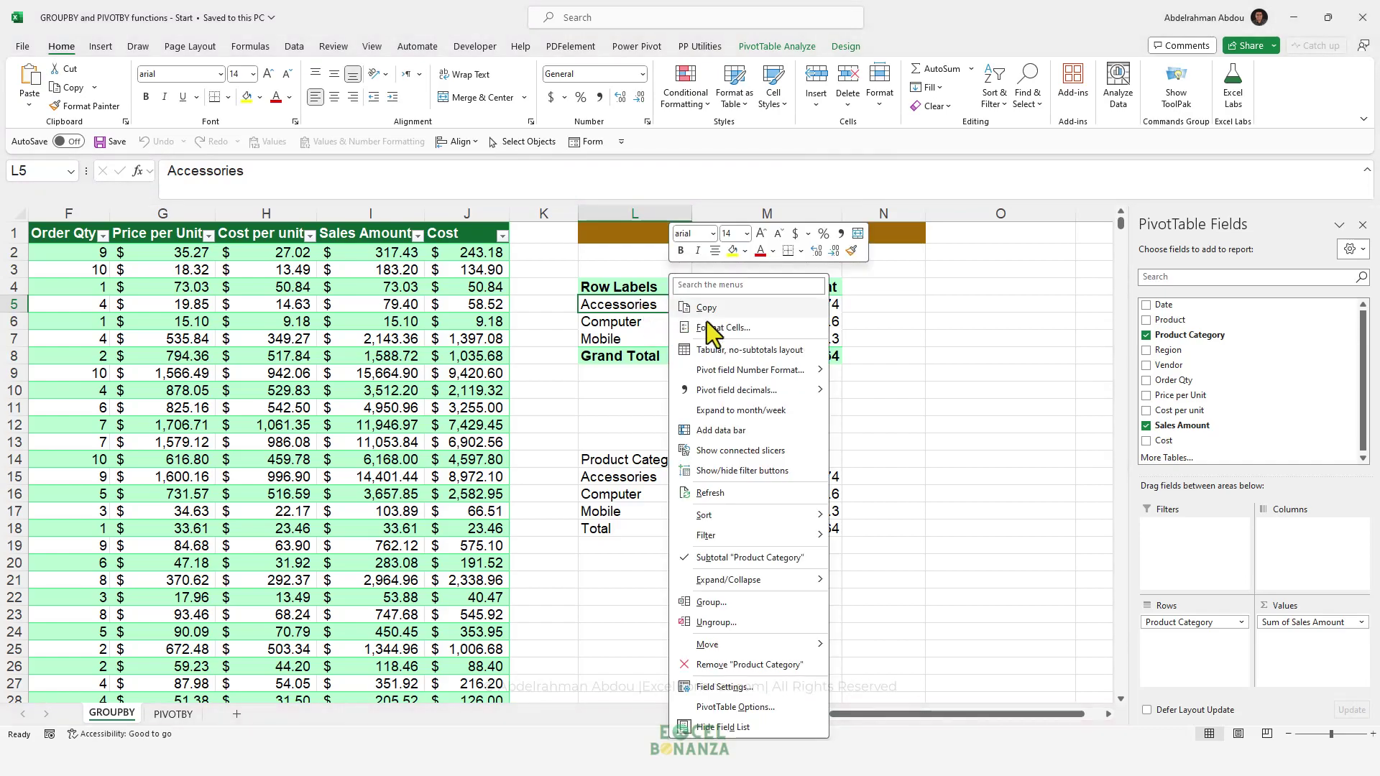
pyautogui.click(737, 489)
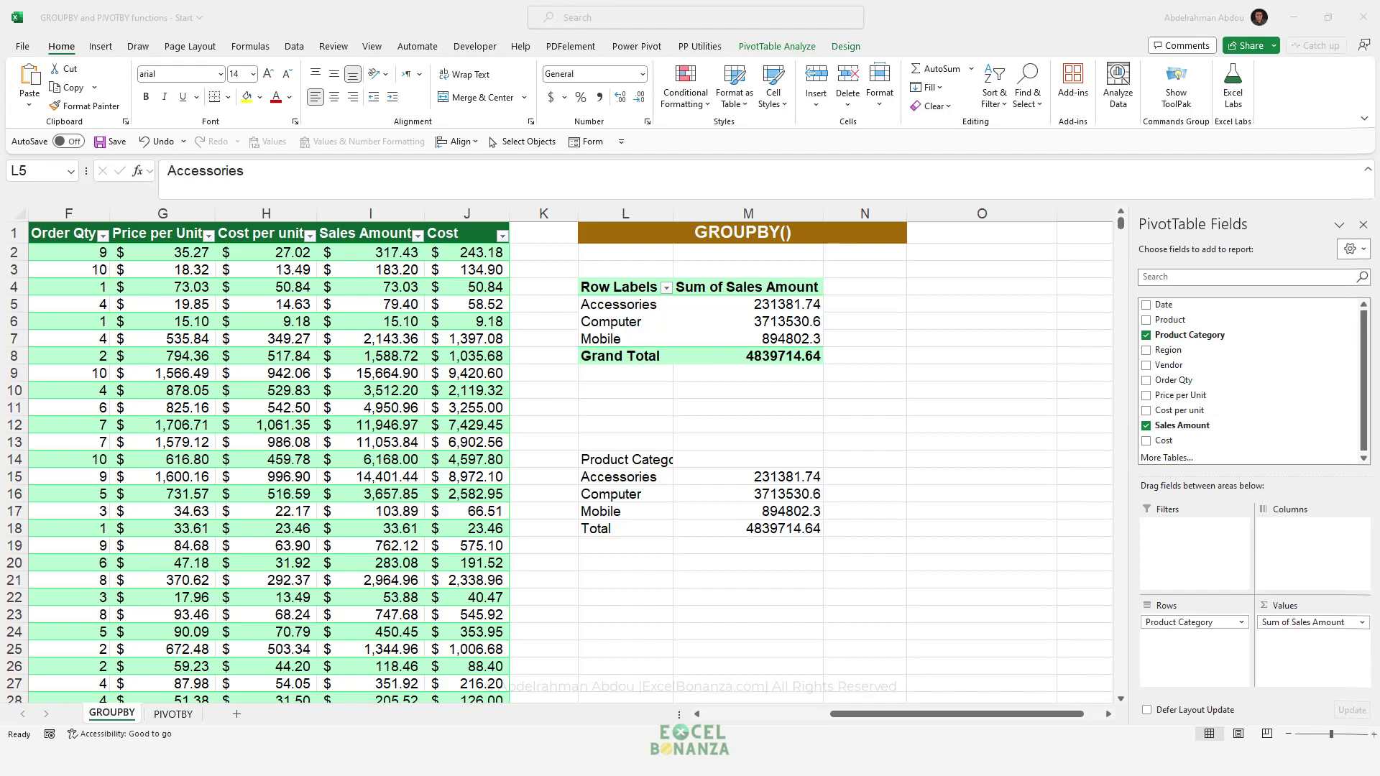
pyautogui.click(714, 428)
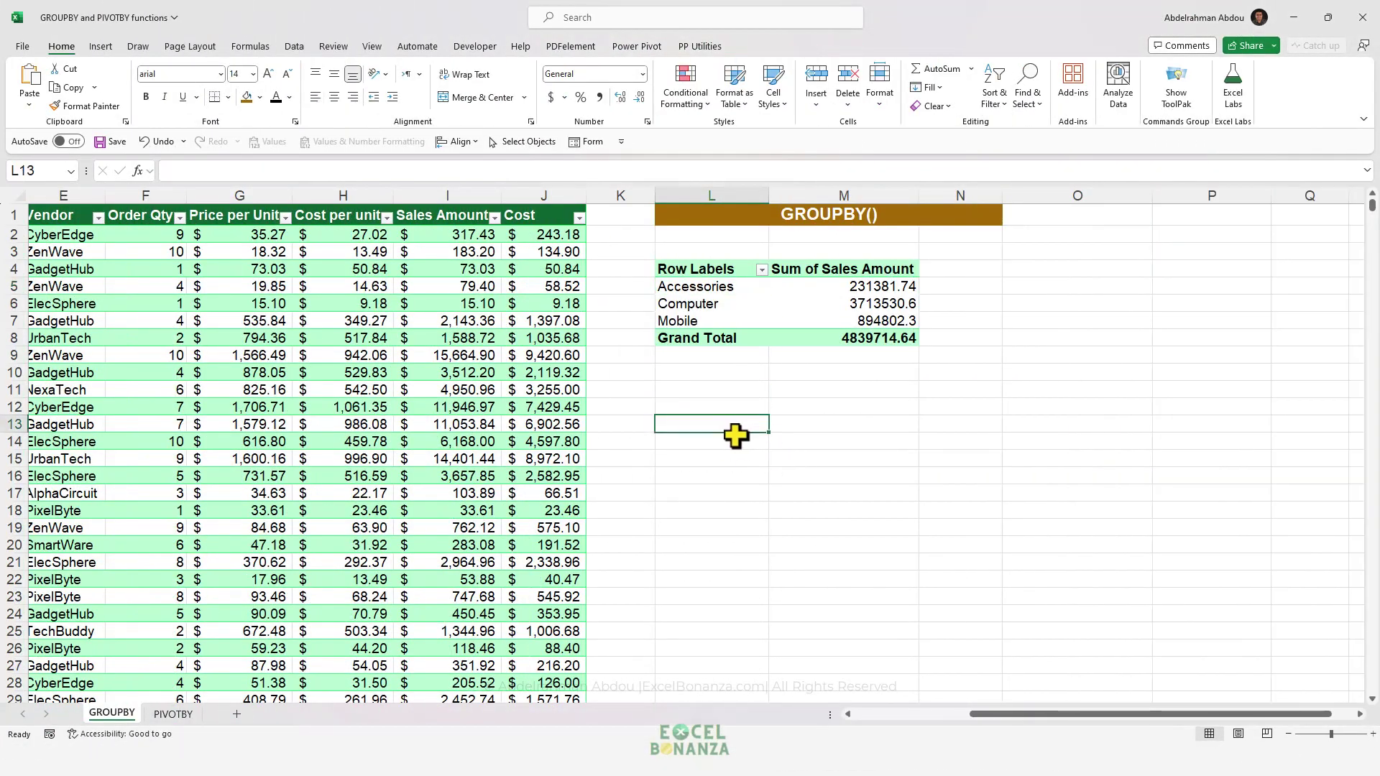
pyautogui.moveTo(965, 714); pyautogui.dragTo(928, 715)
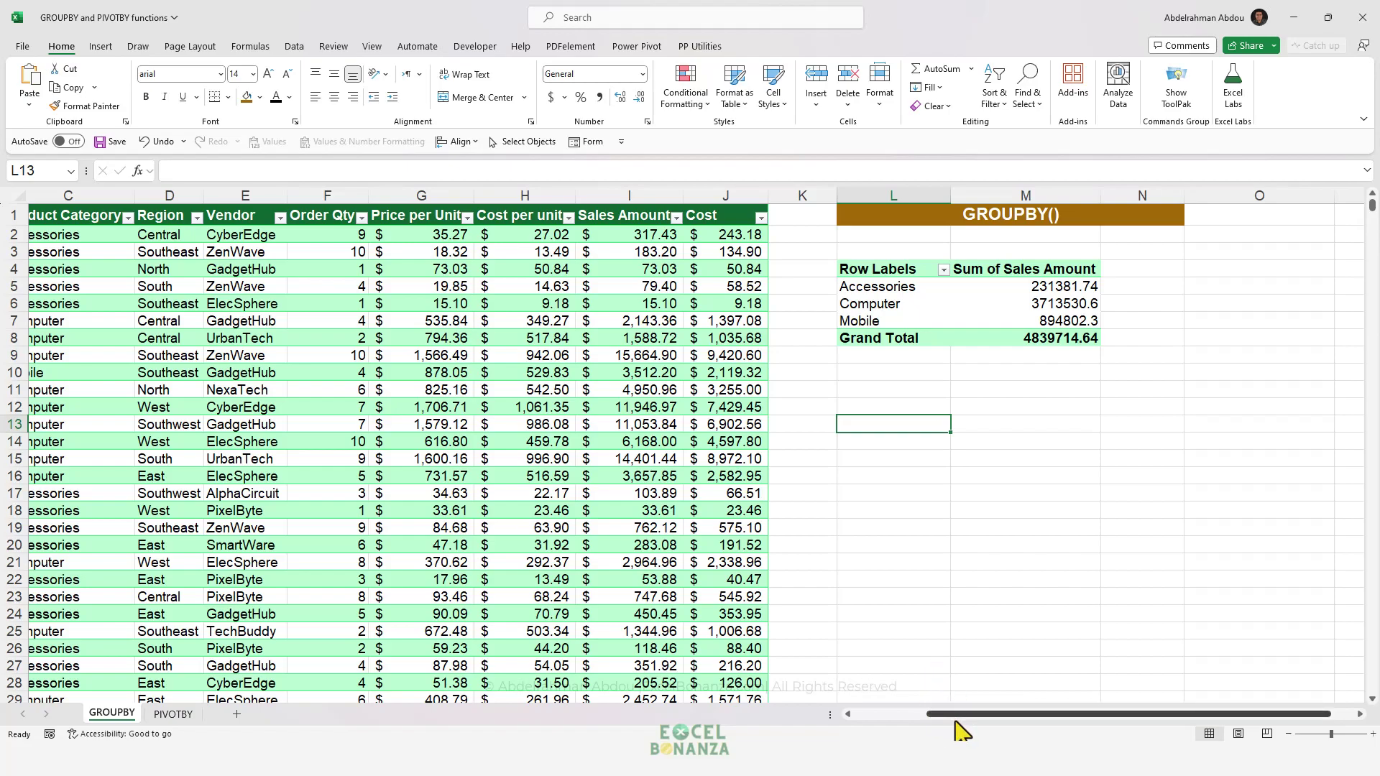
pyautogui.click(891, 304)
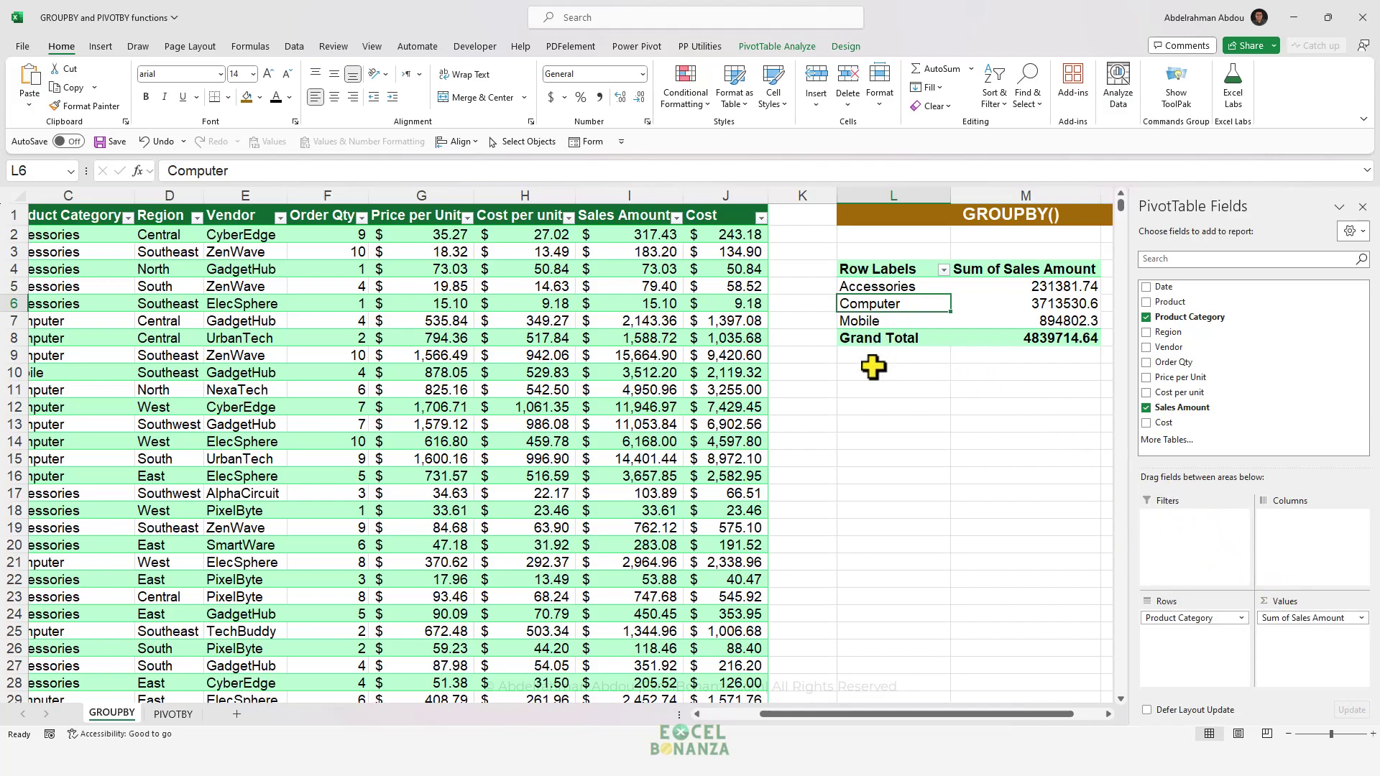
pyautogui.click(884, 424)
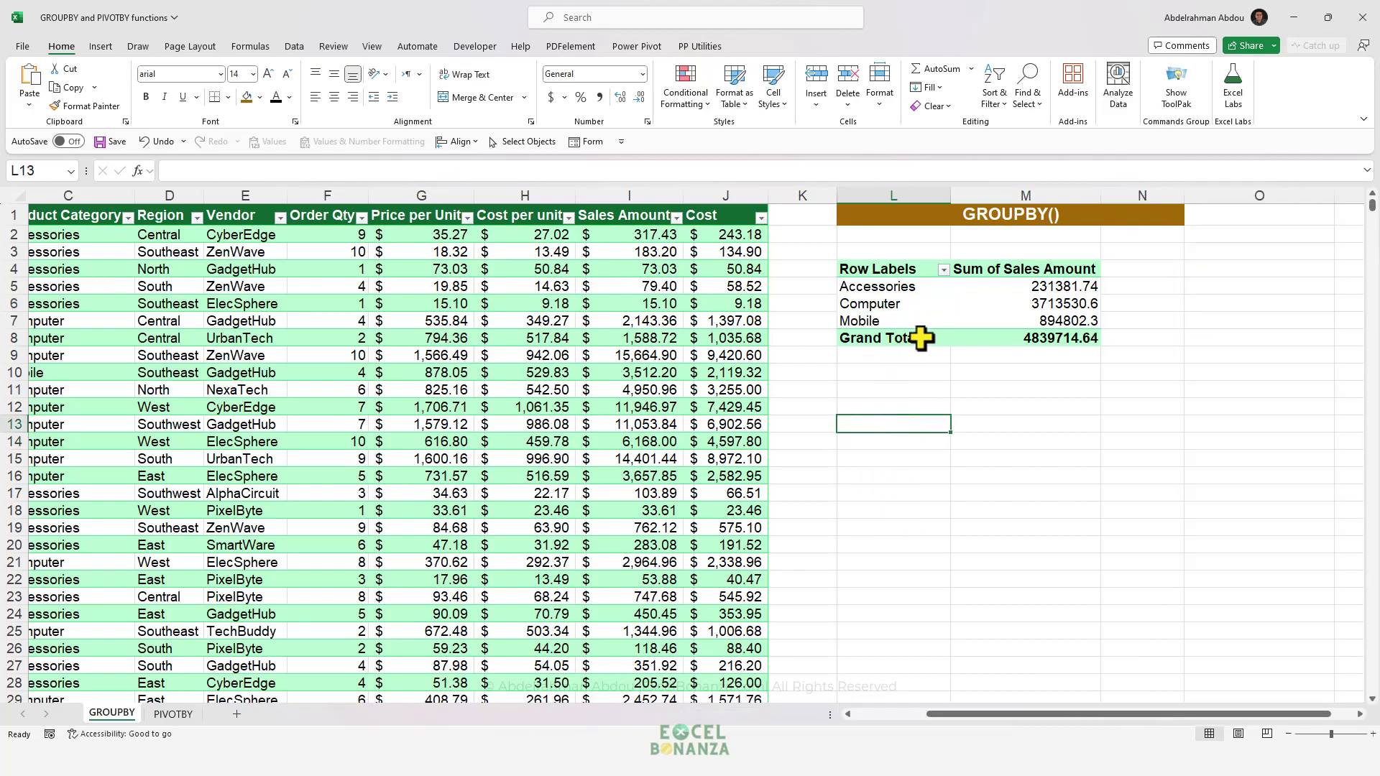
pyautogui.moveTo(881, 272); pyautogui.dragTo(1040, 341)
pyautogui.click(915, 307)
# - In L14, begin =GROUPBY(Table1[[#All],[Product Category]], using the full column with its header as row fields
pyautogui.click(879, 436)
pyautogui.write('=gro')
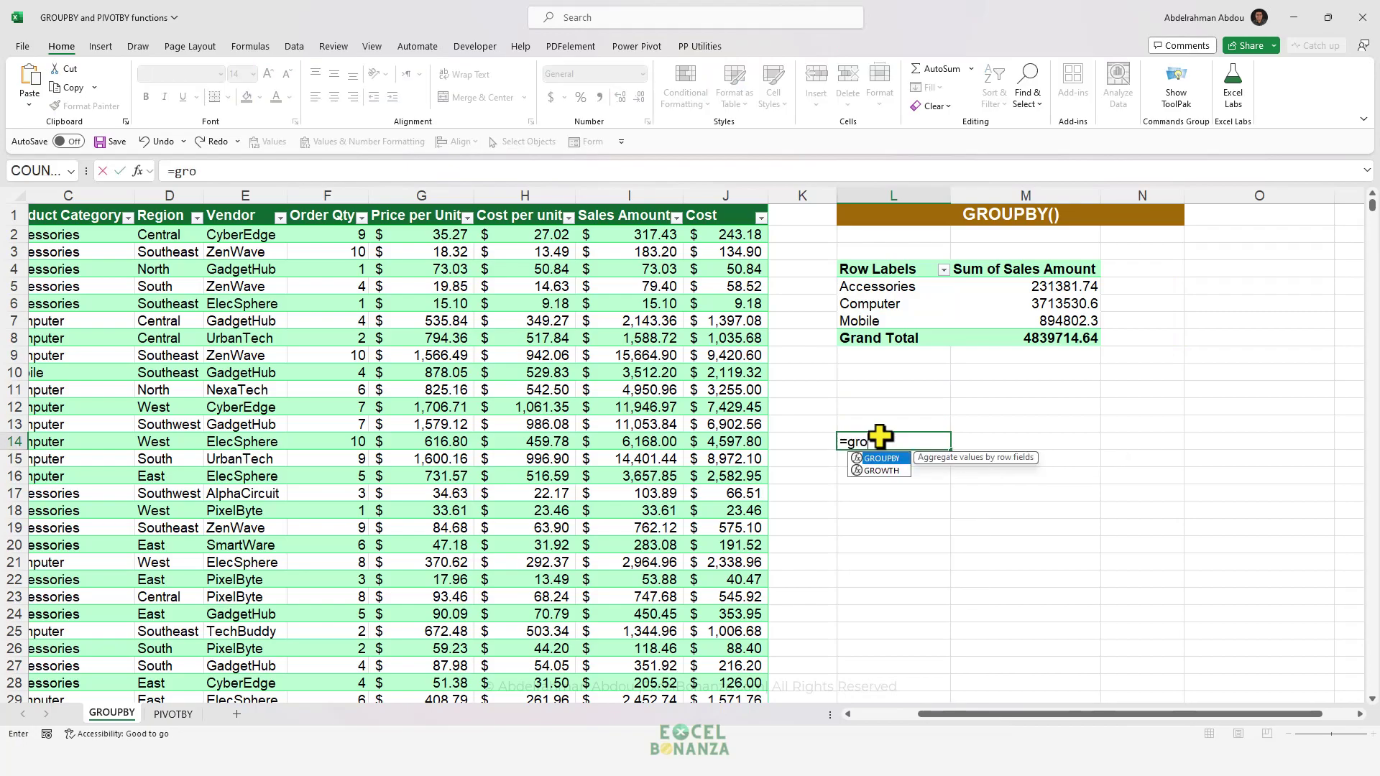
pyautogui.press('Tab')
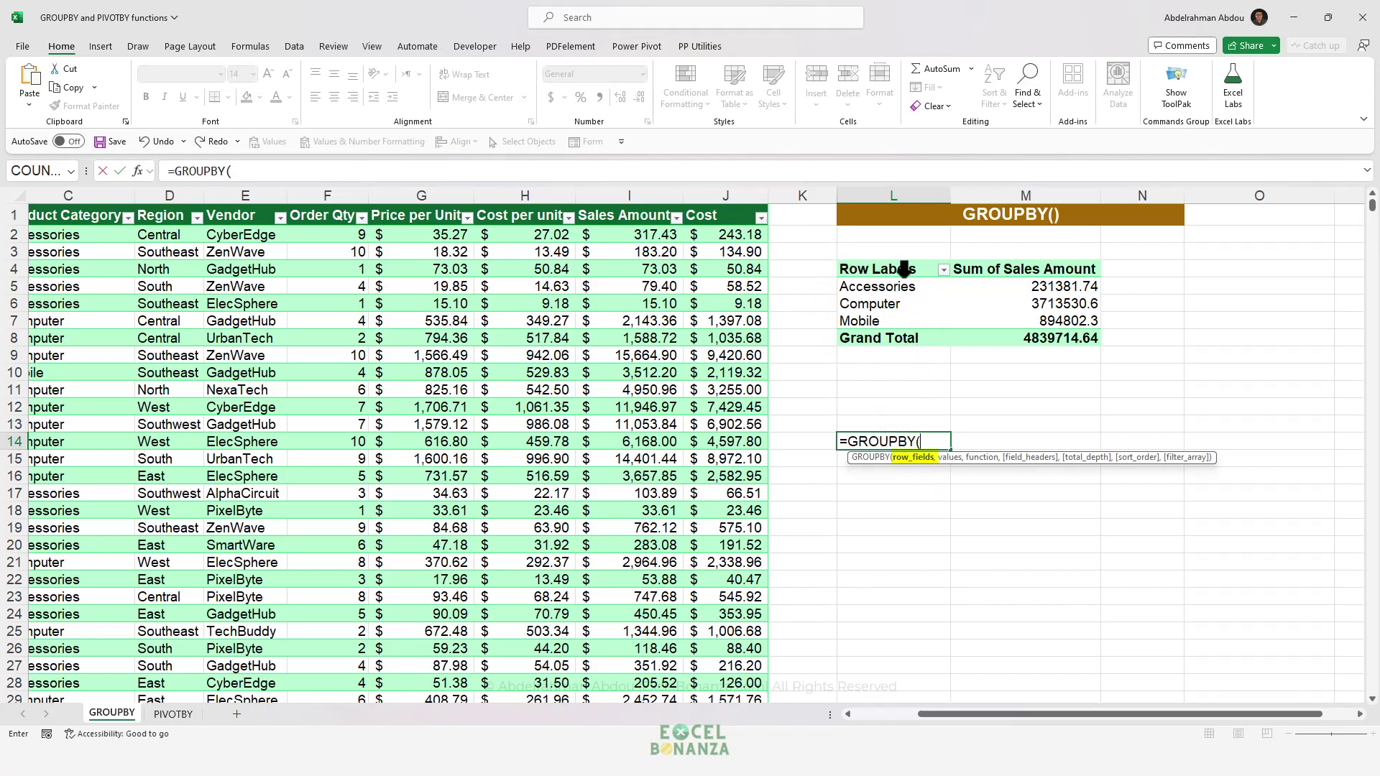
pyautogui.moveTo(970, 715); pyautogui.dragTo(904, 721)
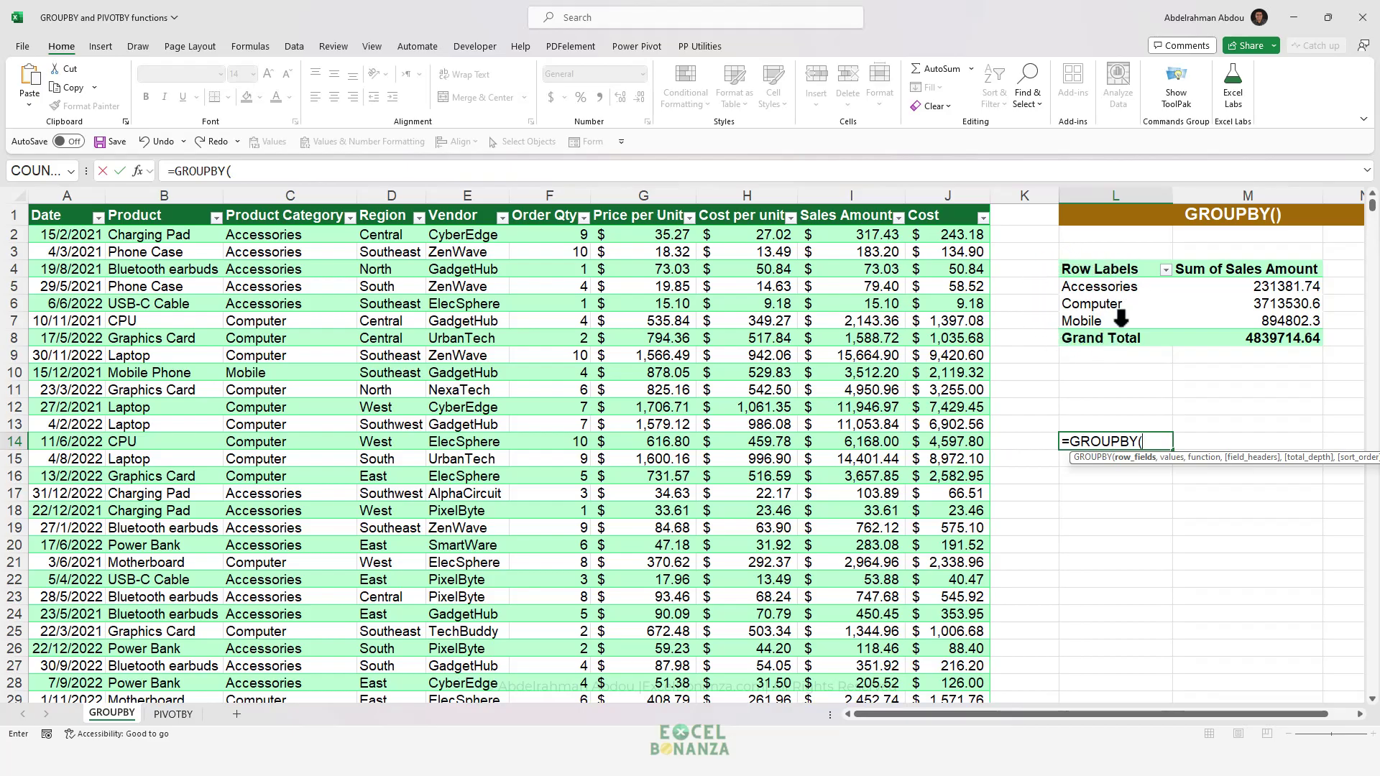
pyautogui.click(272, 225)
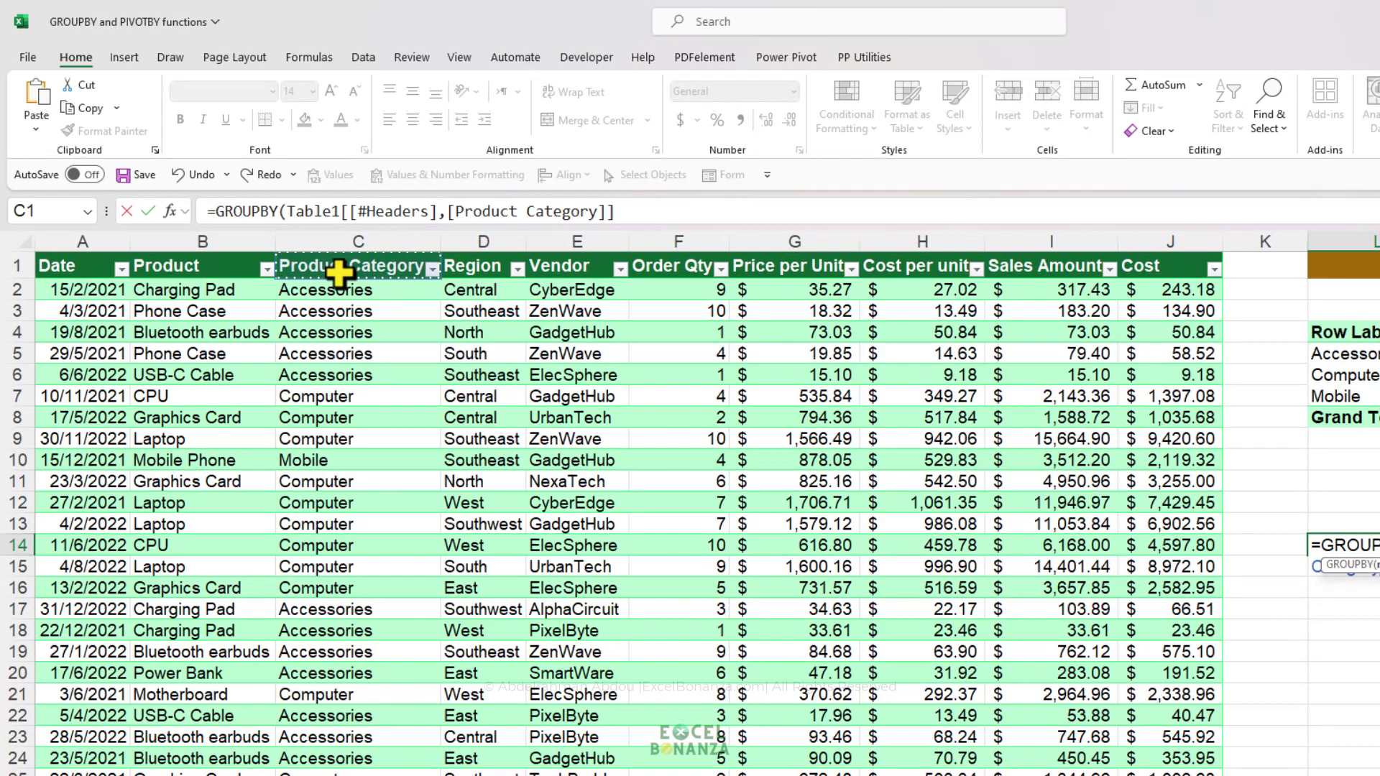
pyautogui.hotkey('ctrl', 'shift', 'Down')
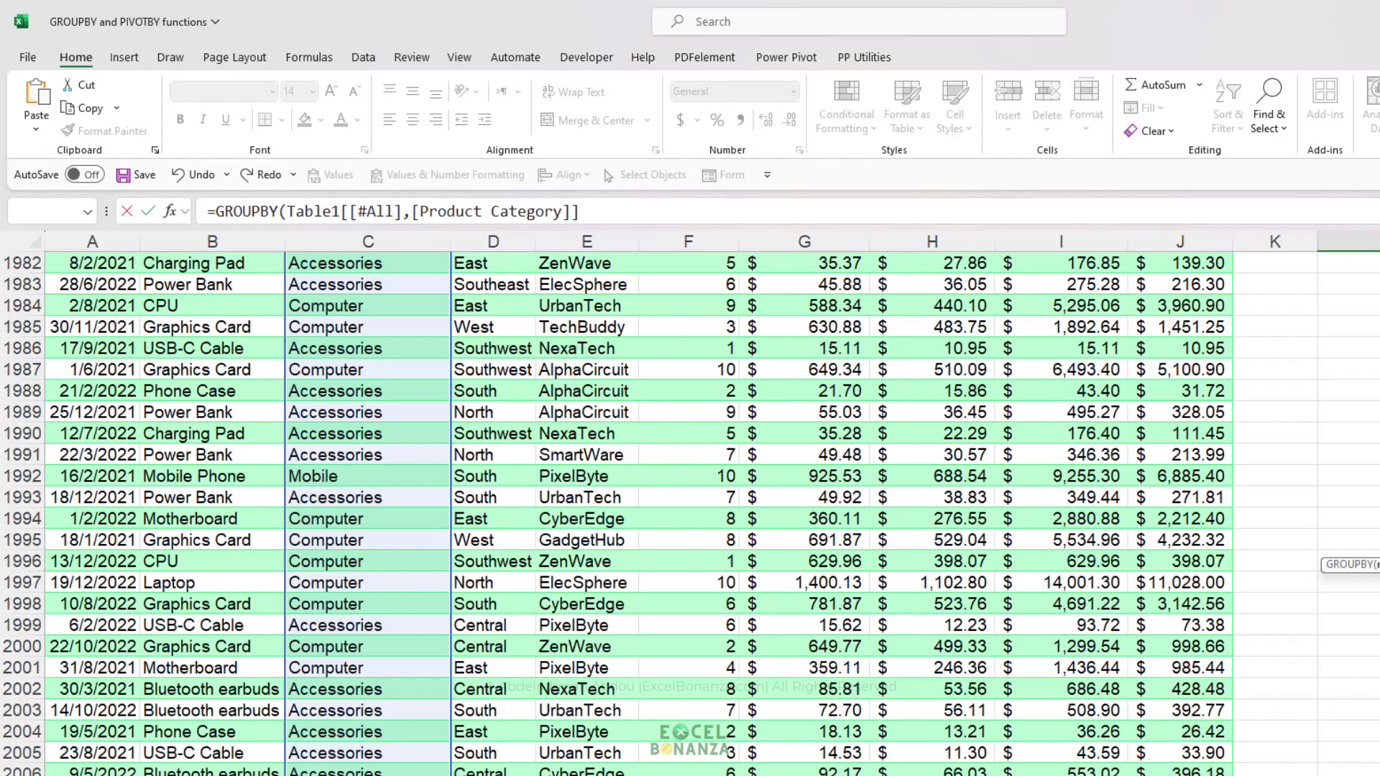
pyautogui.hotkey('ctrl', 'BackSpace')
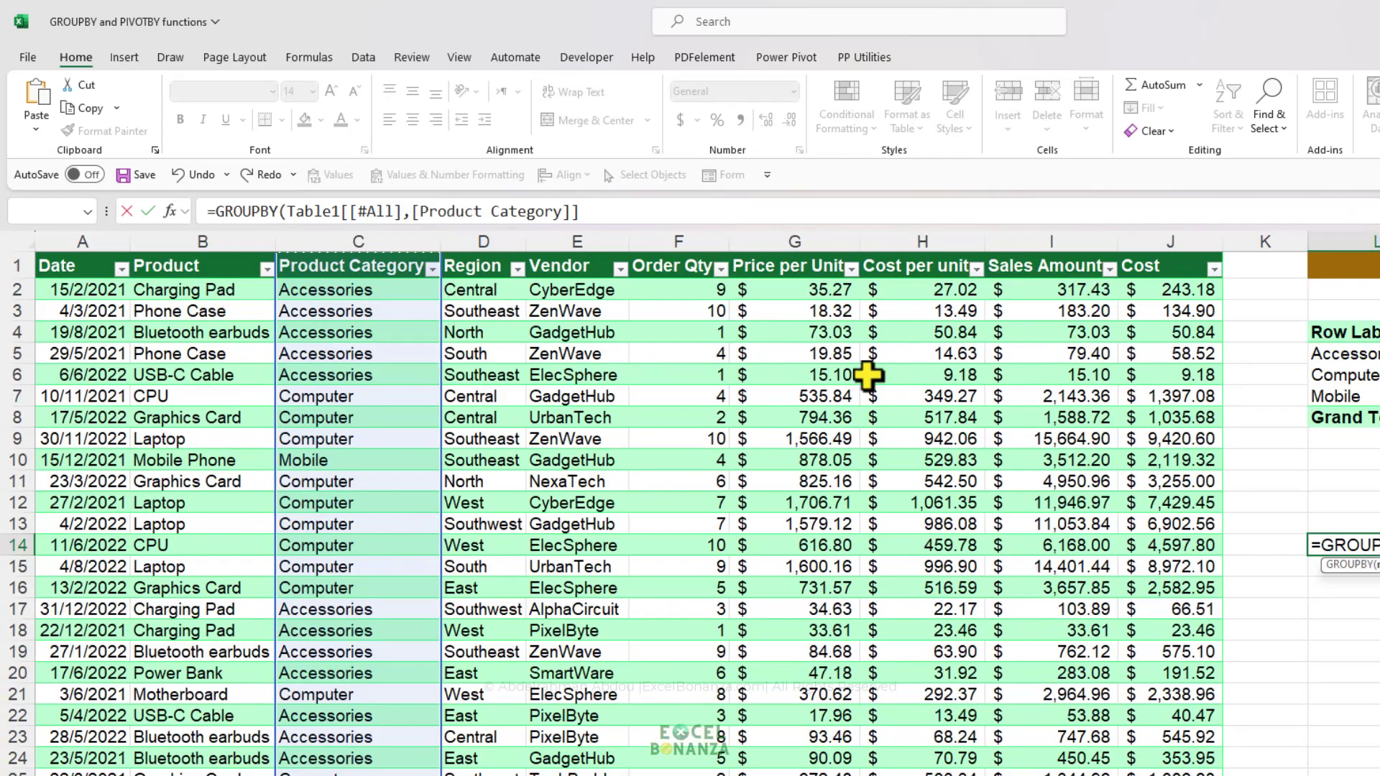
pyautogui.click(611, 211)
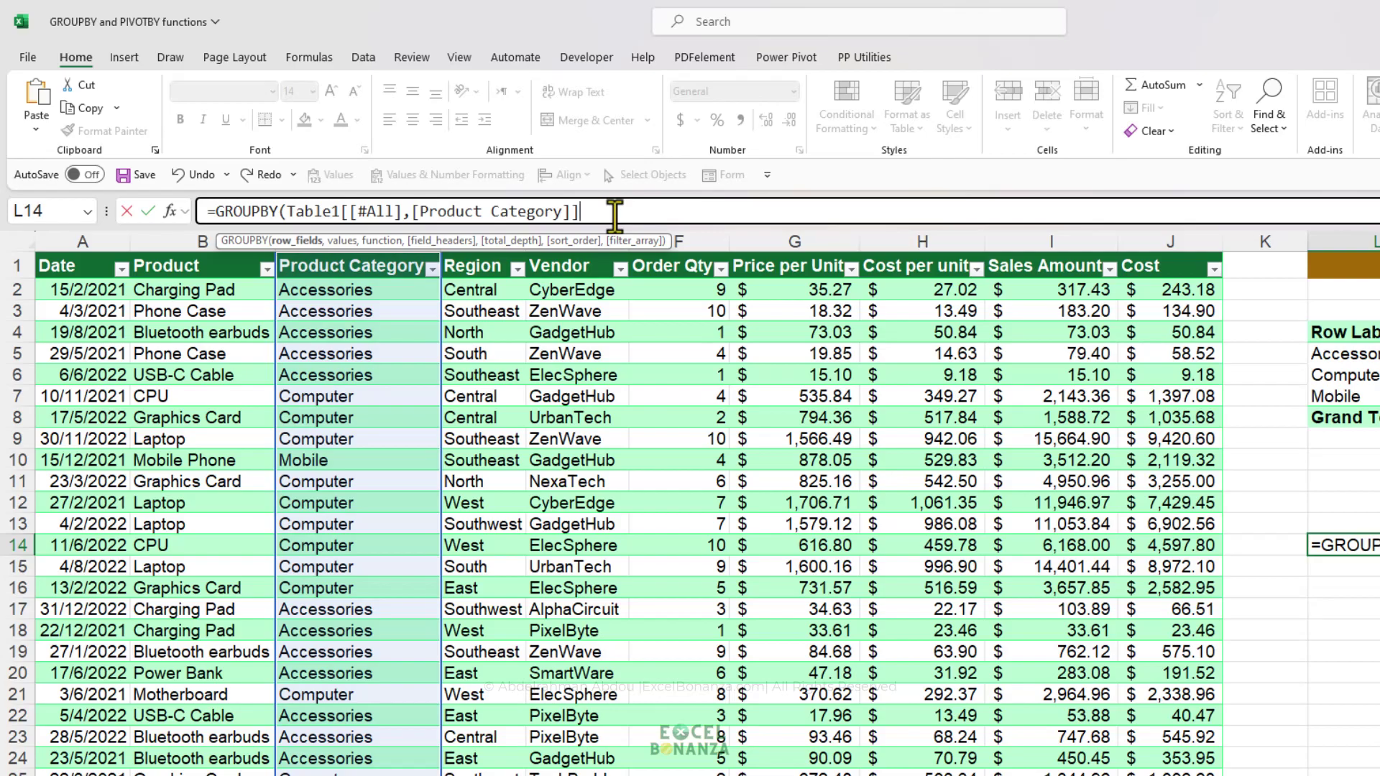
pyautogui.write(',')
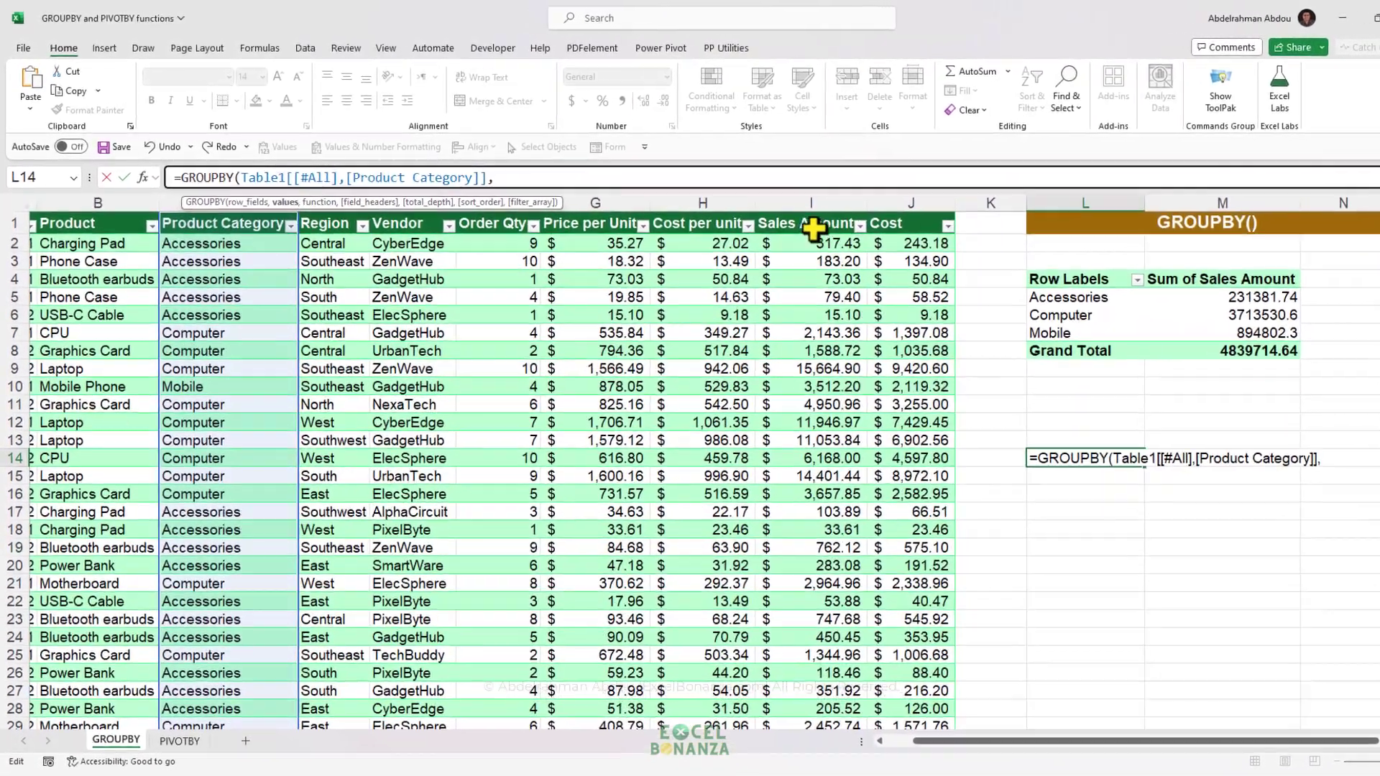
# - Finish the L14 formula with Table1[[#All],[Sales Amount]] as values and SUM, spilling category totals of 4839714.64
pyautogui.click(813, 228)
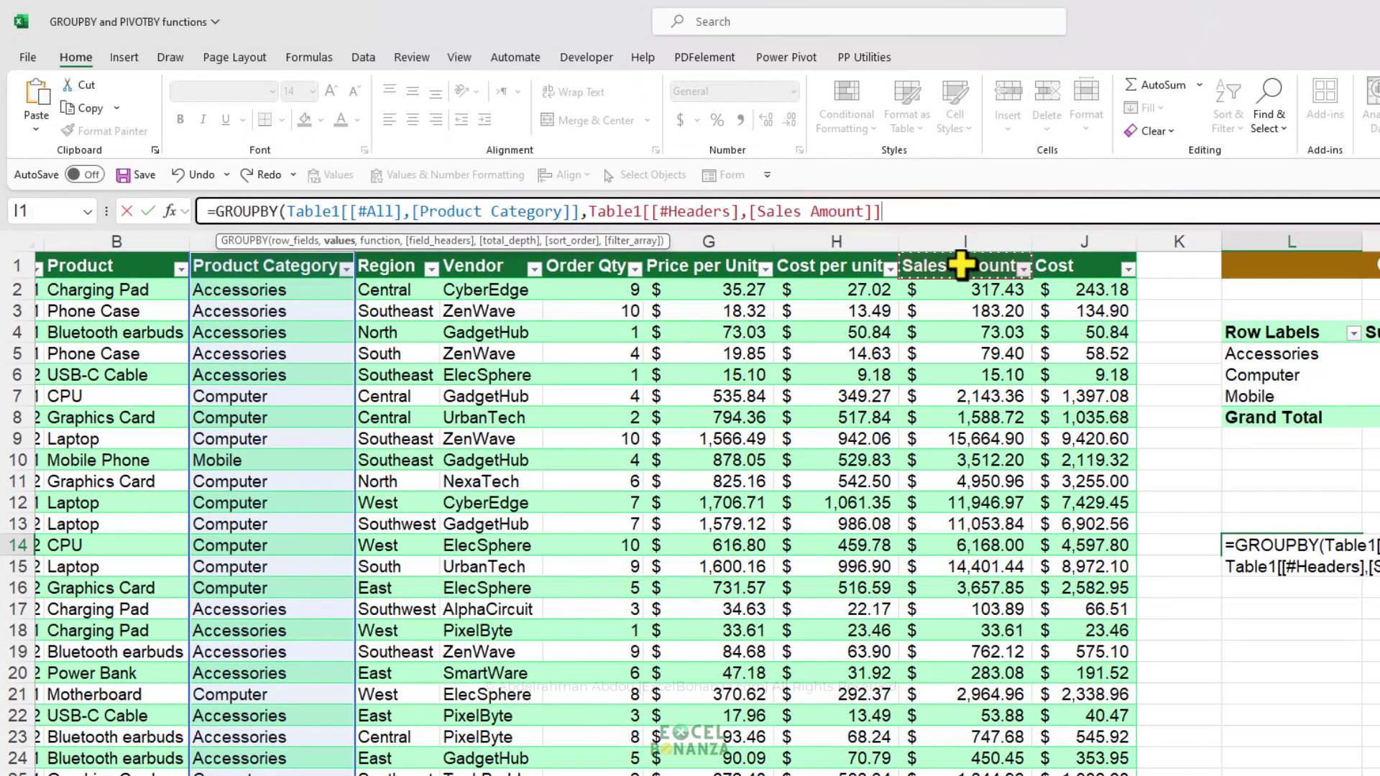
pyautogui.hotkey('ctrl', 'shift', 'Down')
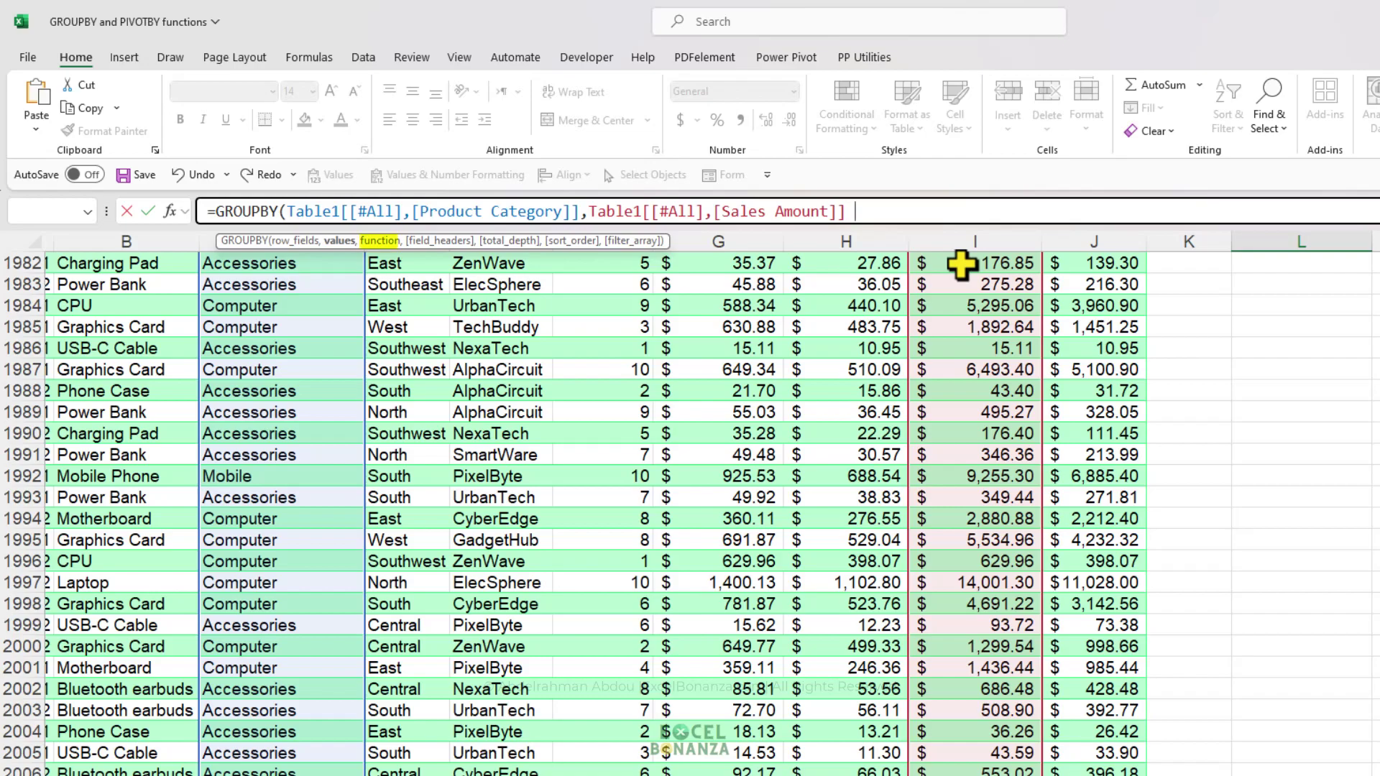
pyautogui.write(',')
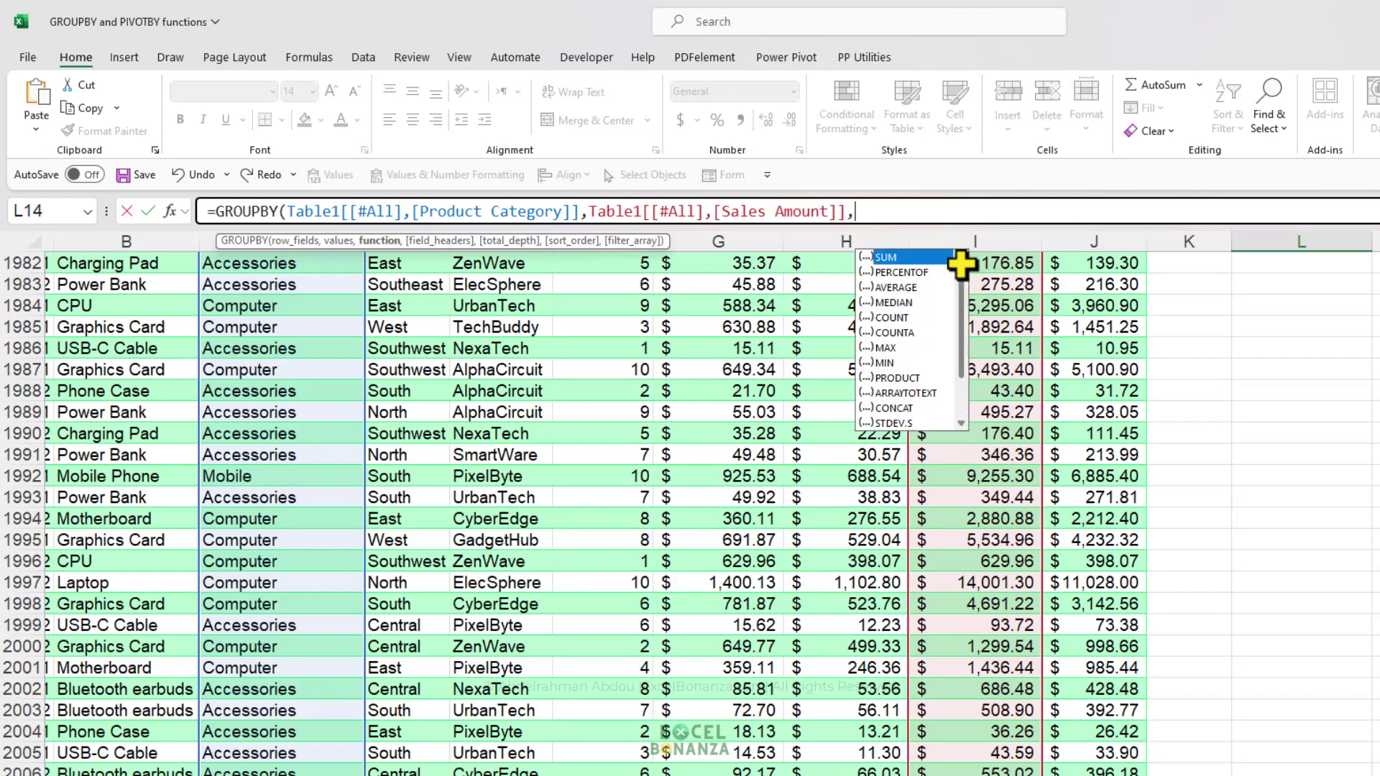
pyautogui.scroll(2, 1145, 382)
pyautogui.scroll(20, 1021, 343)
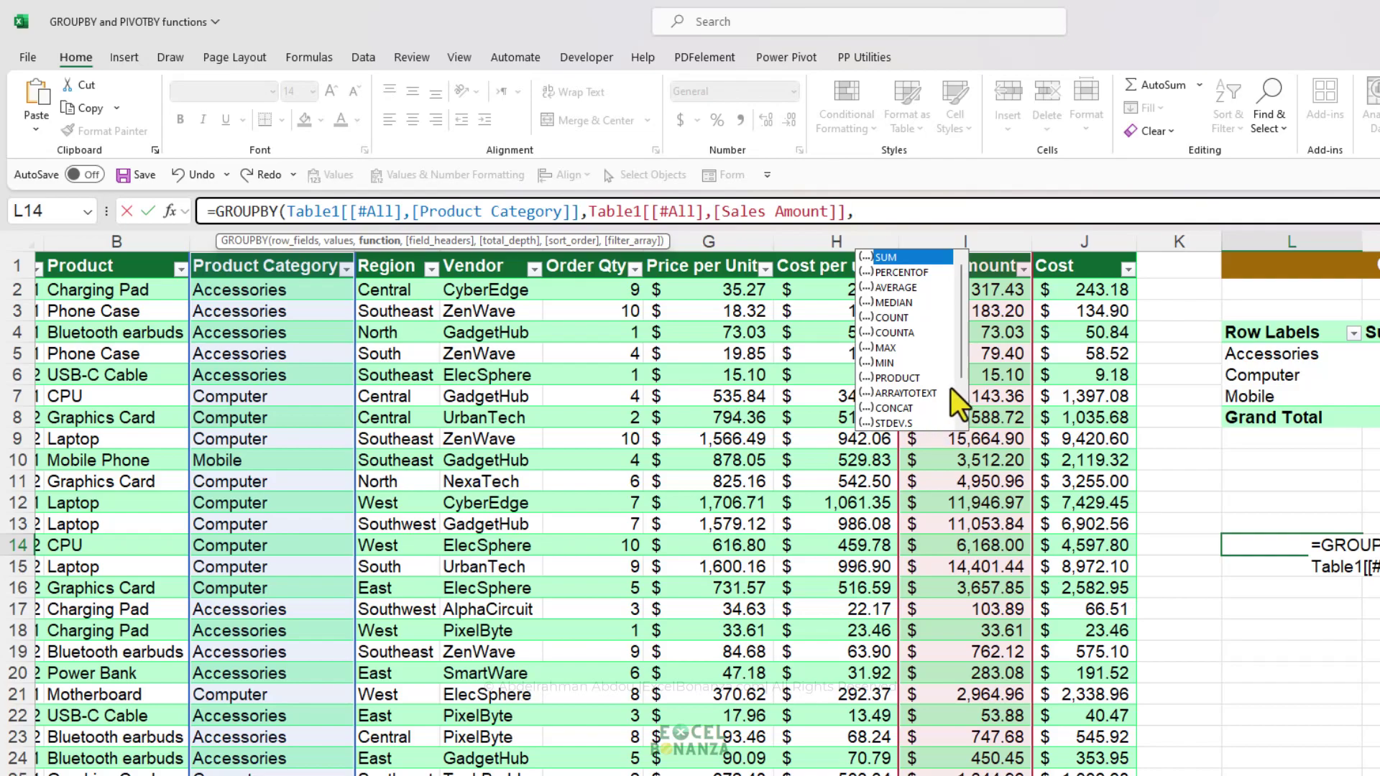
pyautogui.press('Tab')
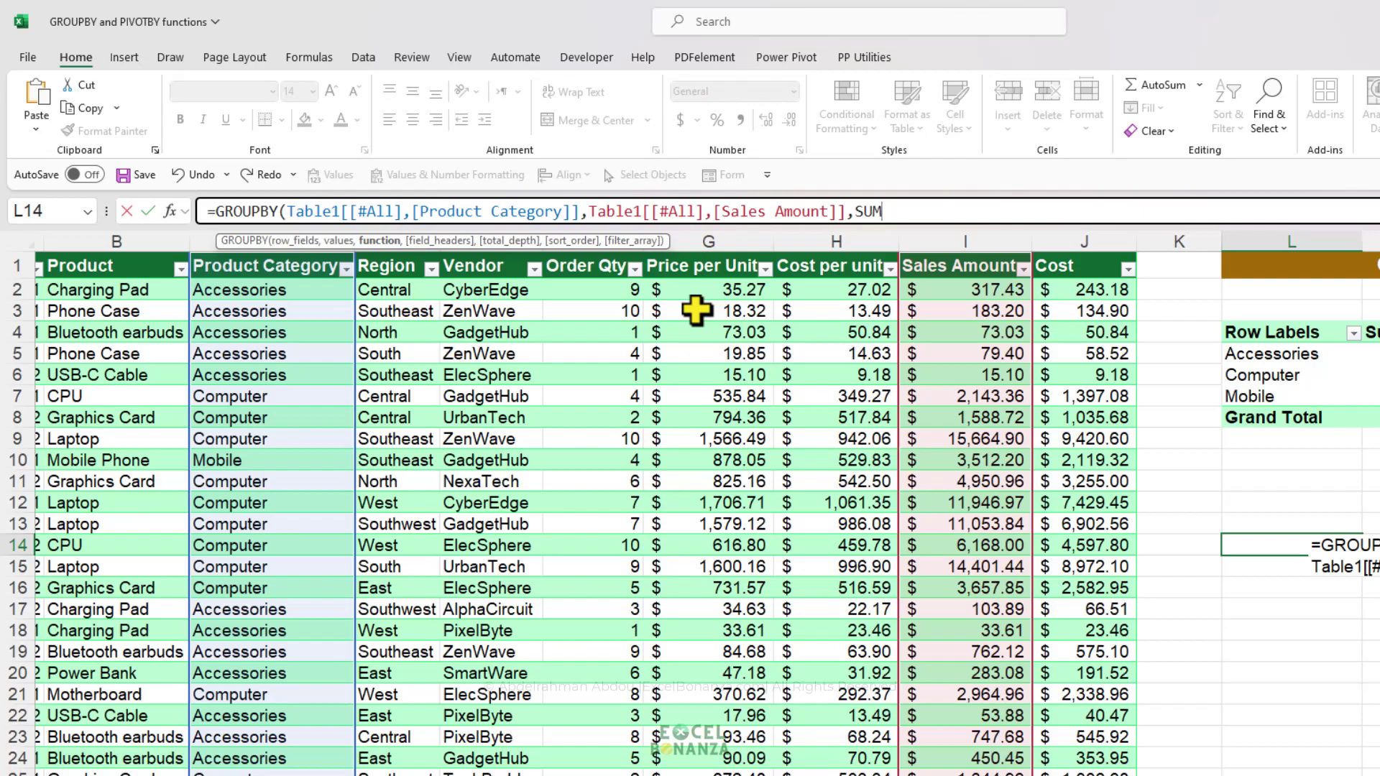
pyautogui.write(')')
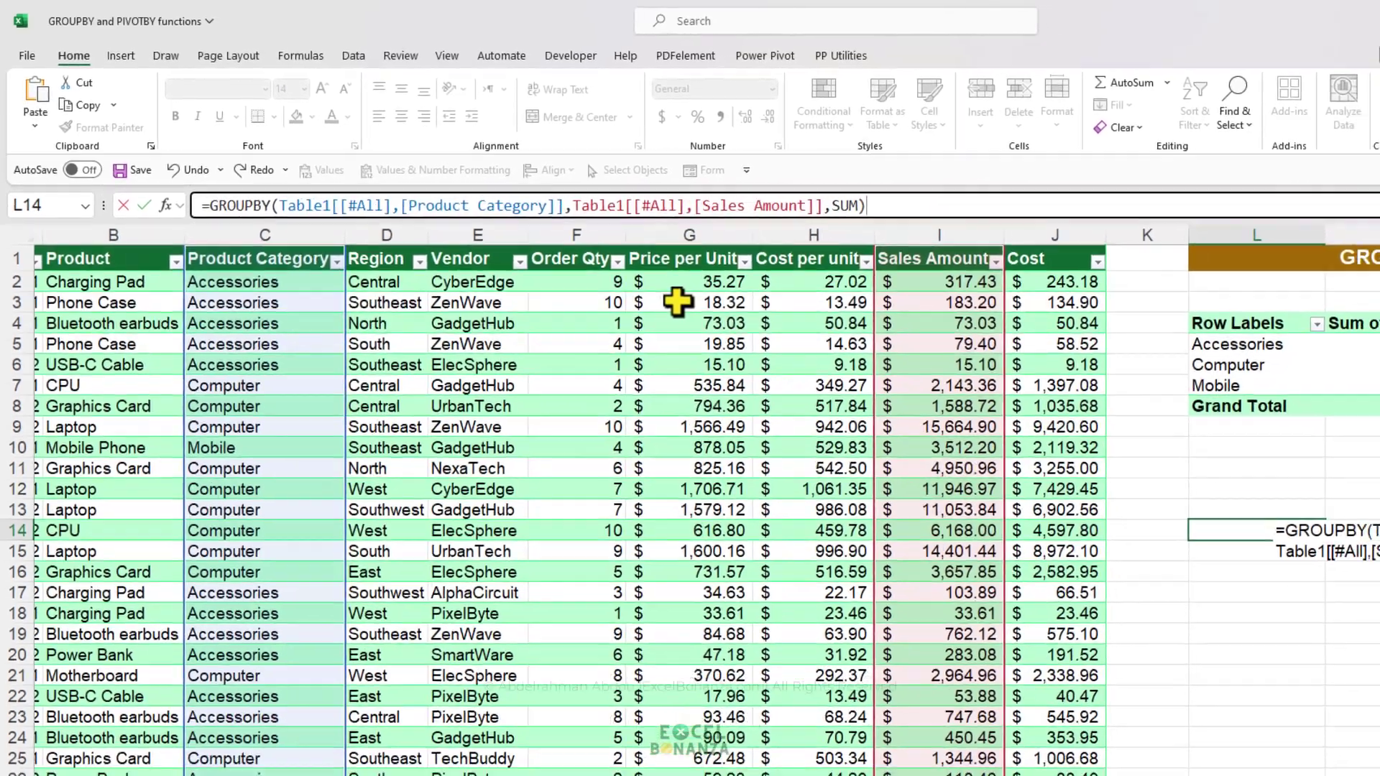
pyautogui.press('Return')
pyautogui.click(995, 455)
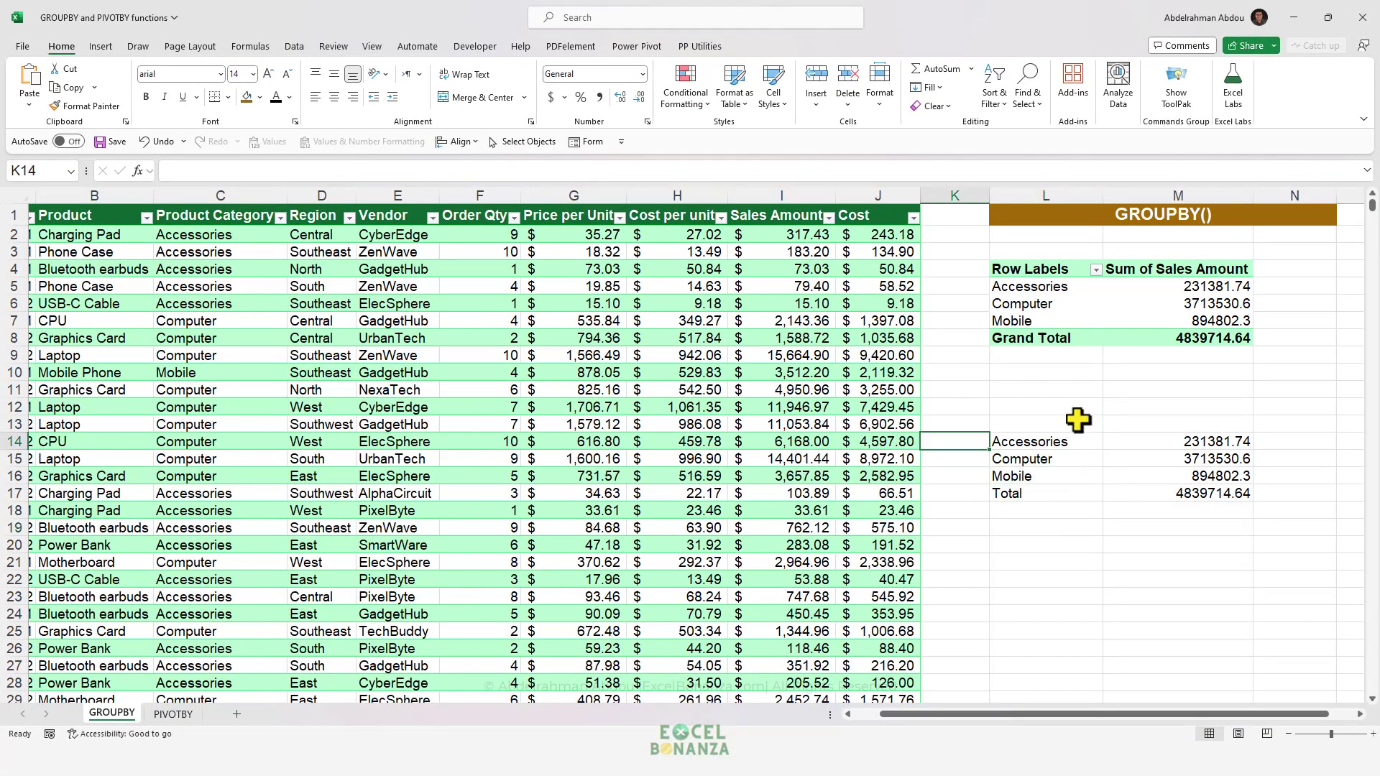
# - Add a field_headers argument of 0 after SUM in the L14 GROUPBY formula
pyautogui.click(1098, 443)
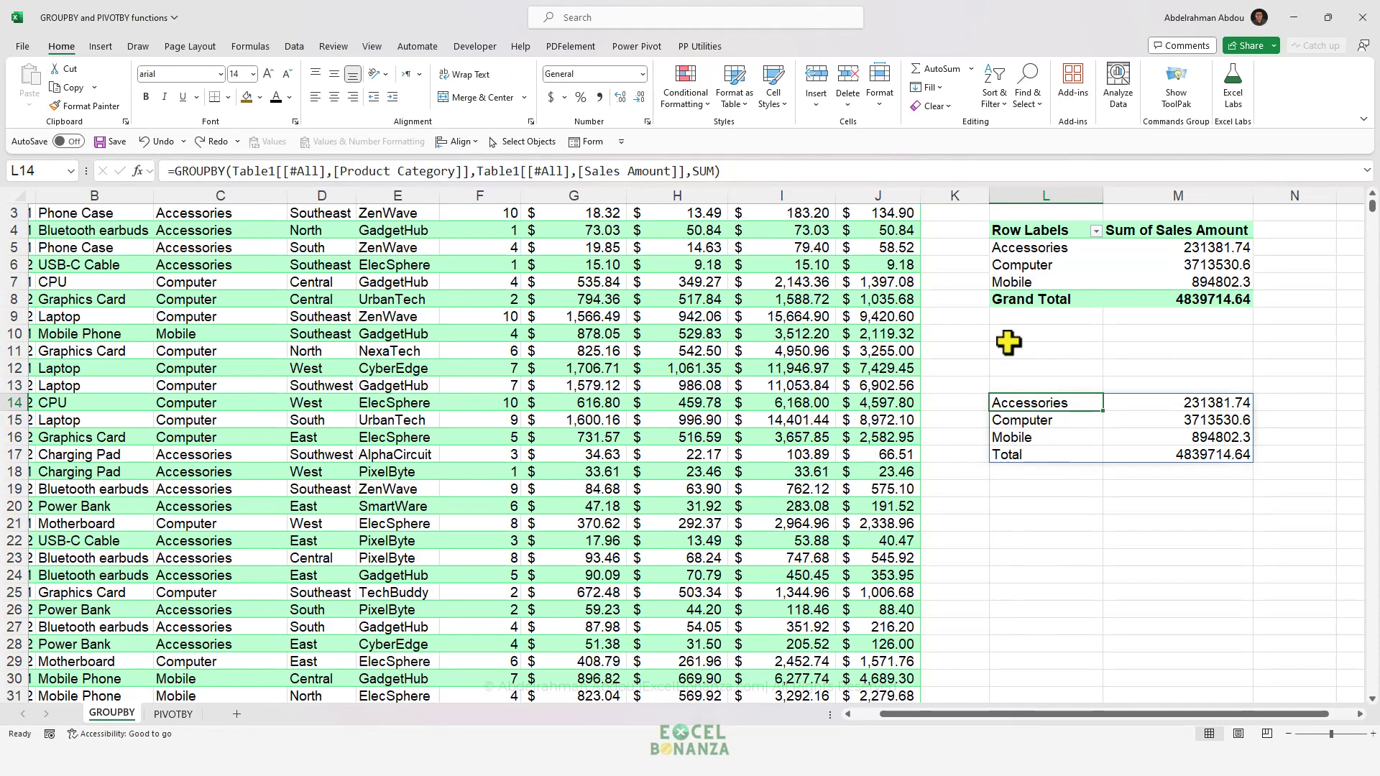
pyautogui.click(718, 172)
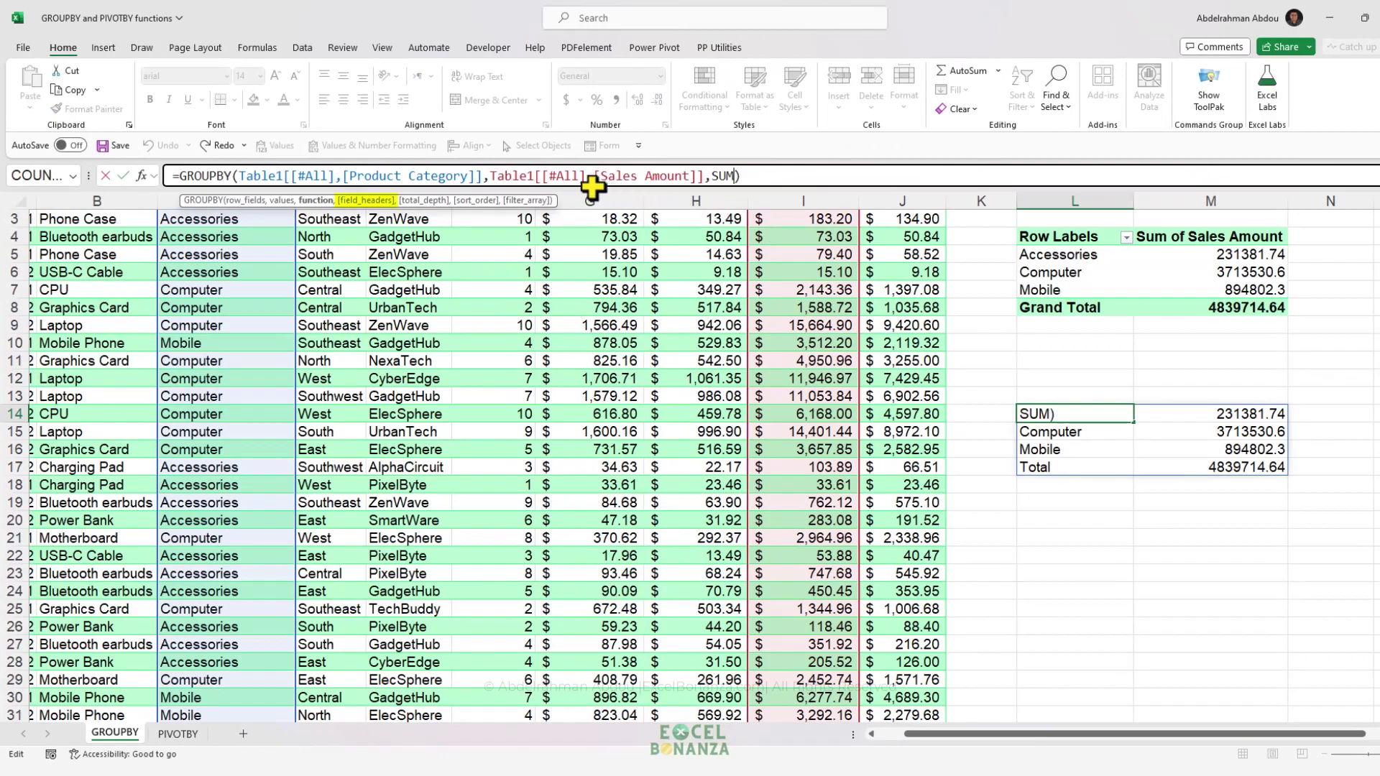
pyautogui.write(',')
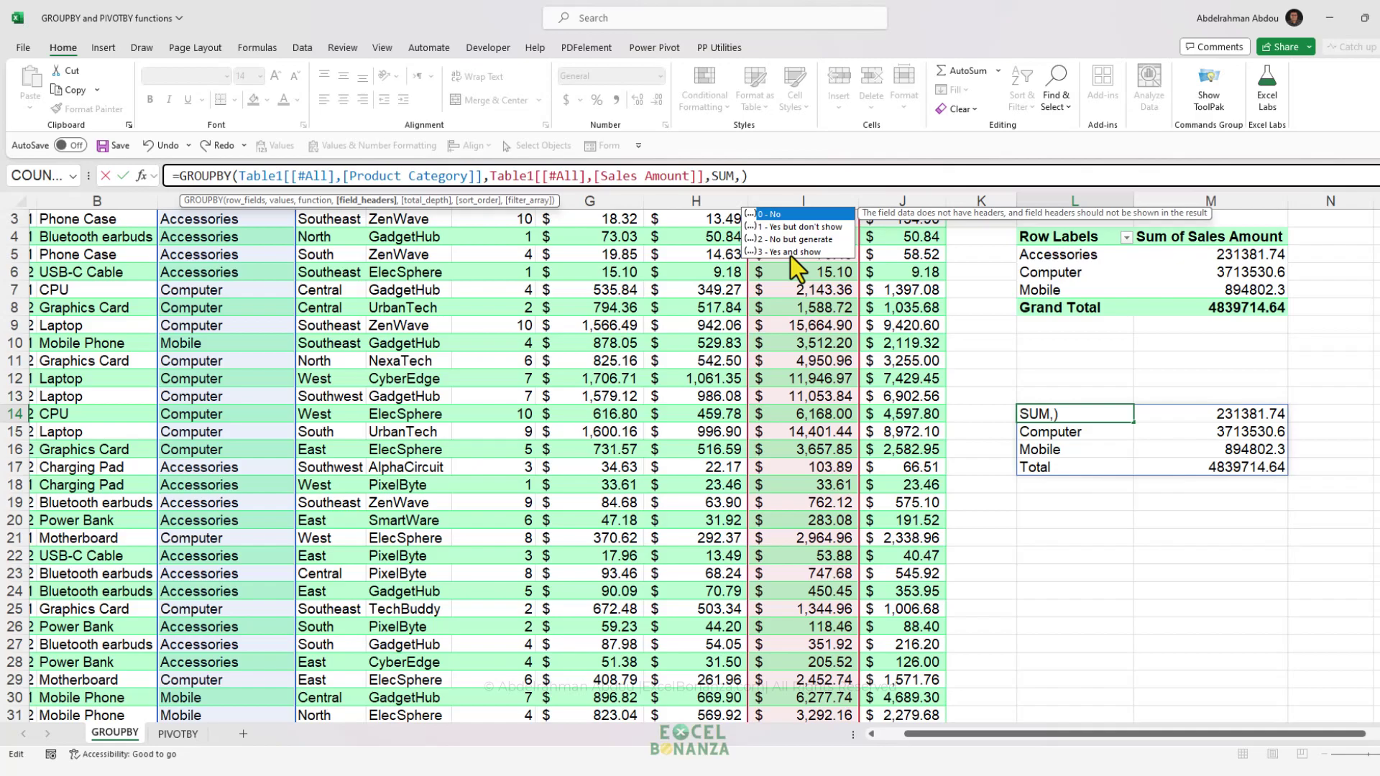
pyautogui.write('0')
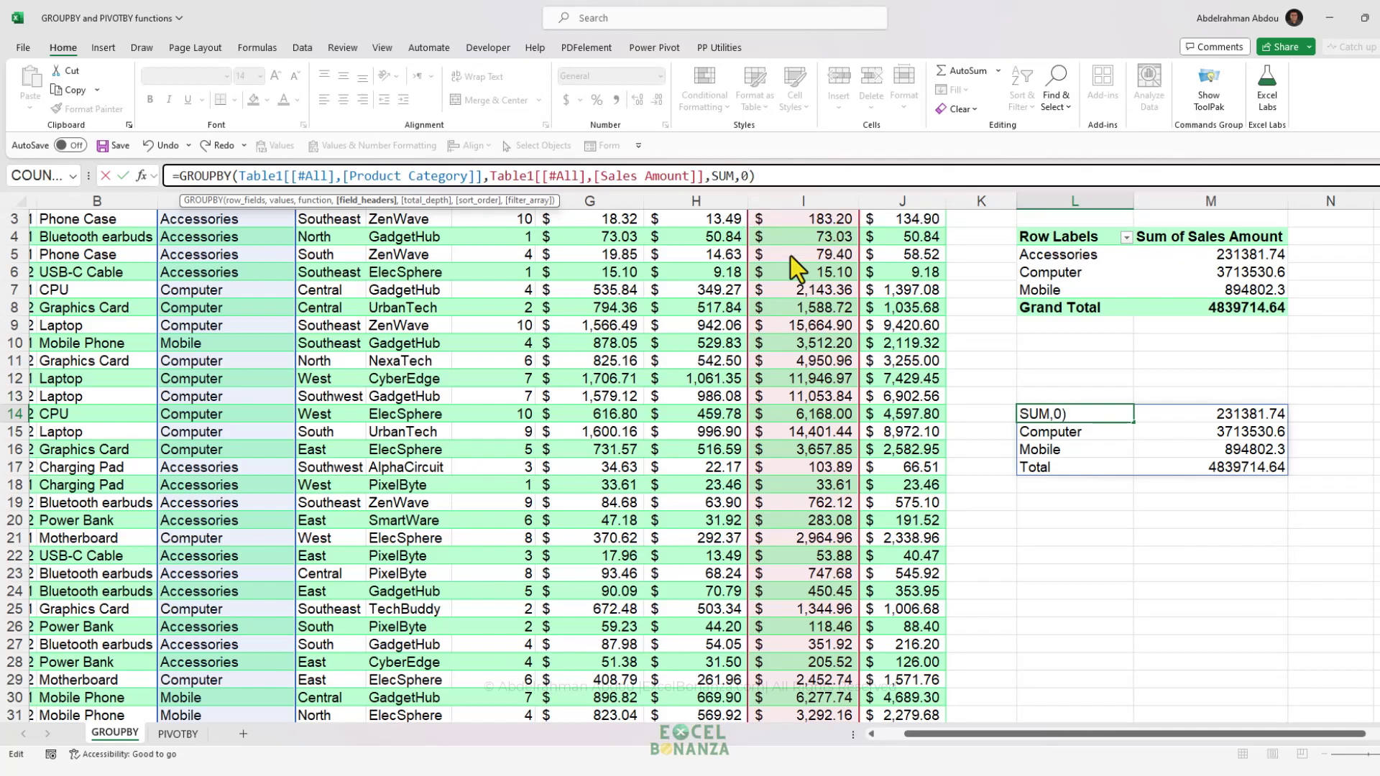
pyautogui.press('Return')
# - Change the GROUPBY field_headers value from 0 to 1, giving a Row Field 1 header
pyautogui.click(1076, 469)
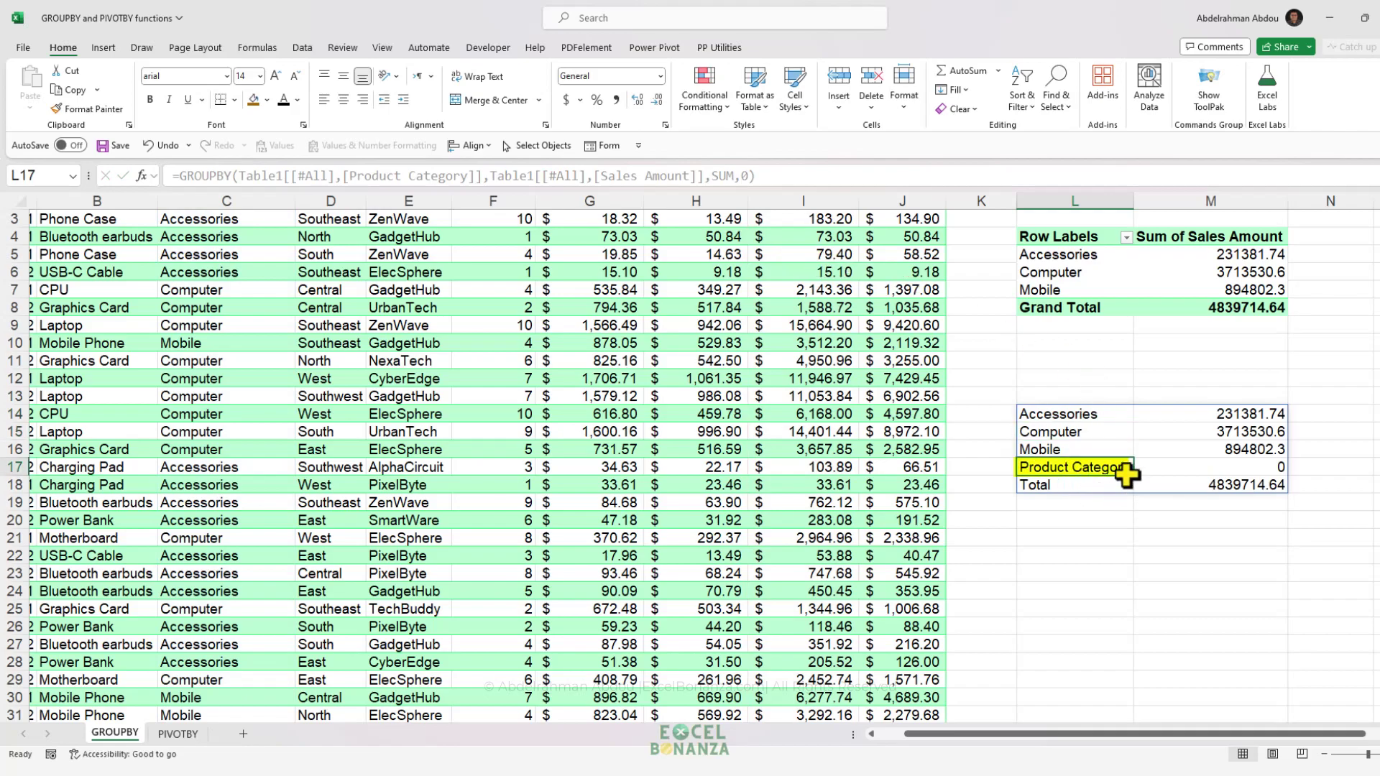
pyautogui.scroll(1, 1074, 478)
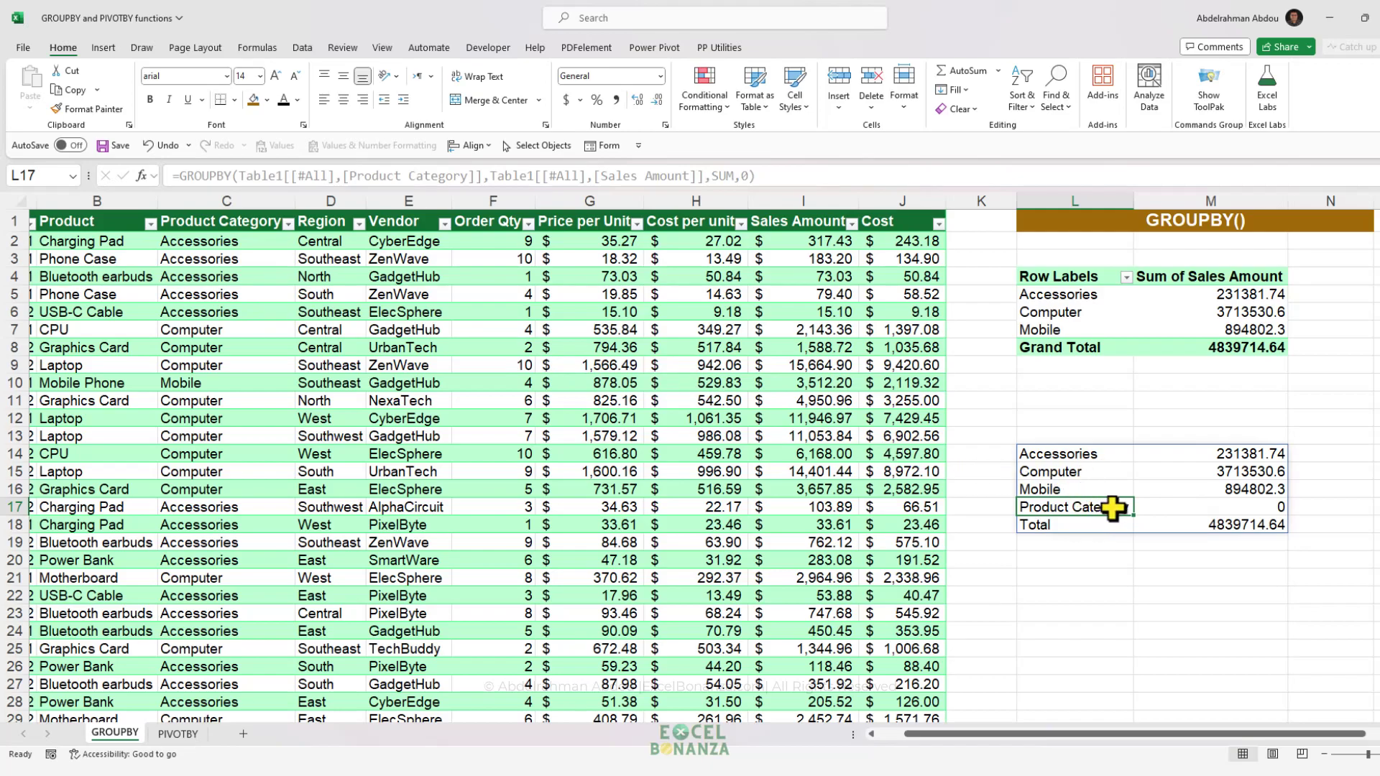
pyautogui.click(1275, 509)
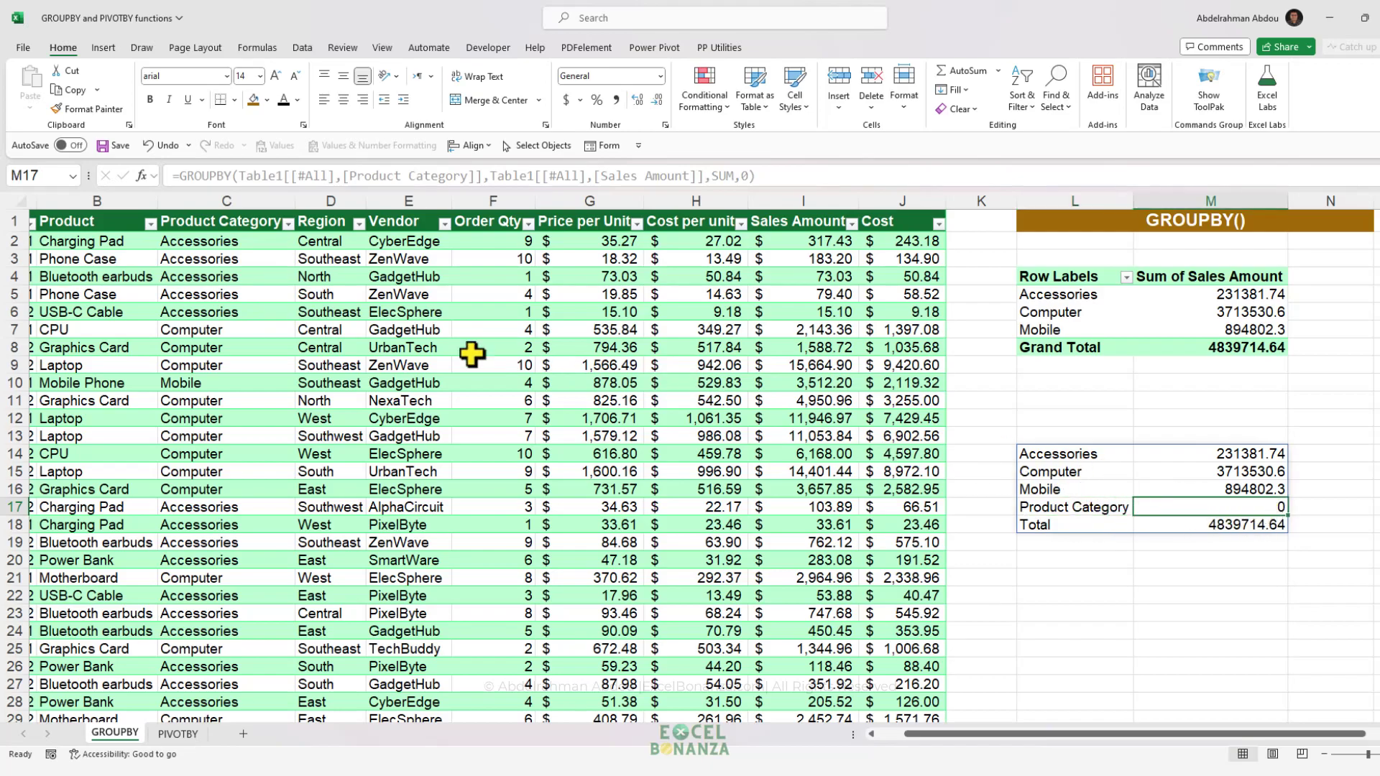
pyautogui.click(1069, 505)
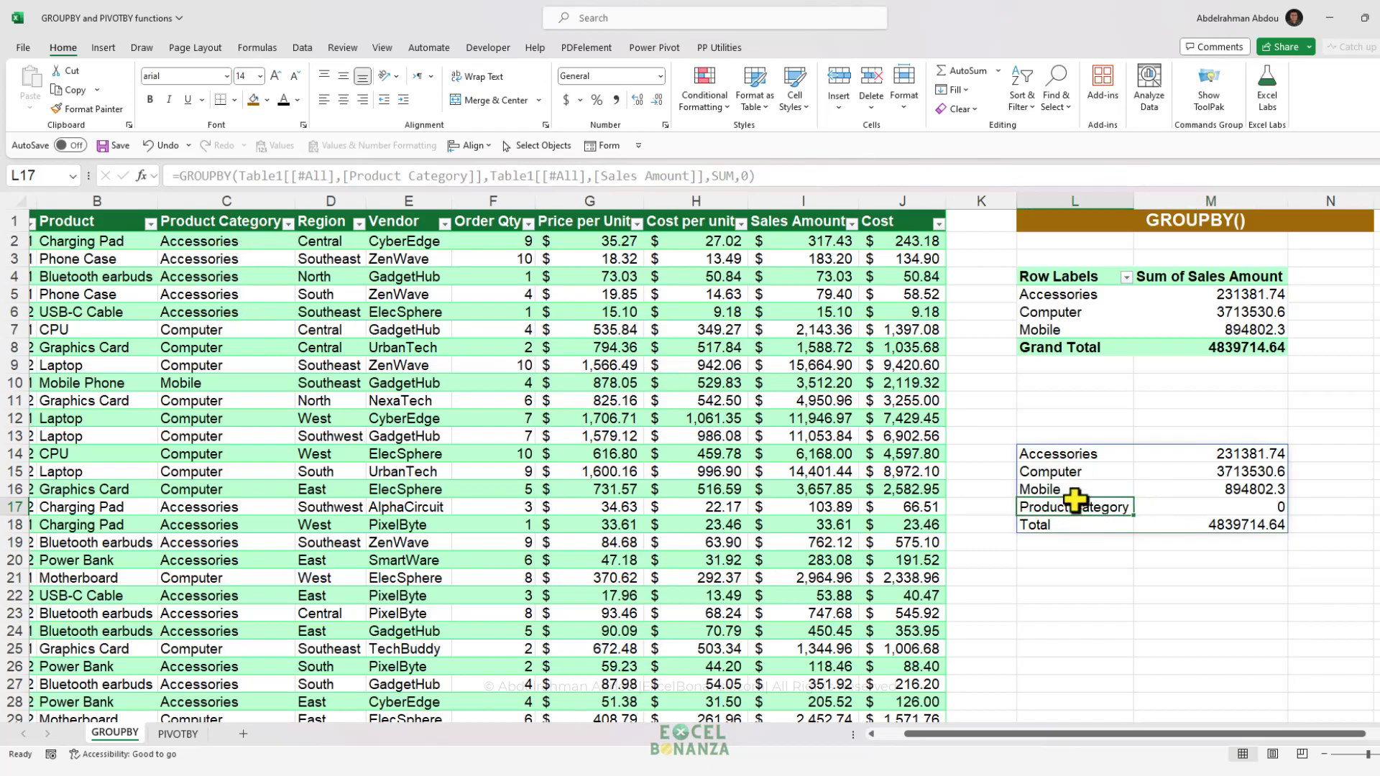
pyautogui.click(1063, 455)
pyautogui.press('F2')
pyautogui.press('Left')
pyautogui.press('BackSpace')
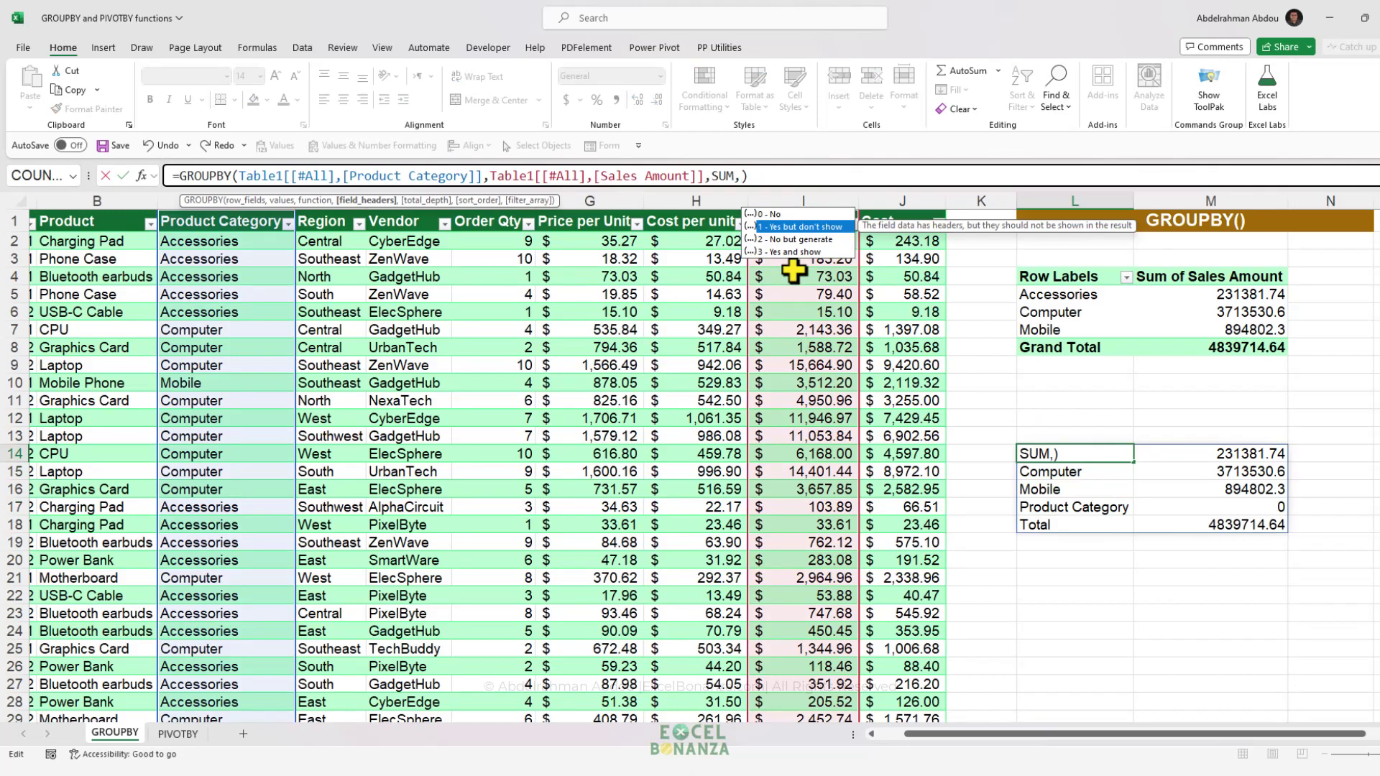
pyautogui.write('1')
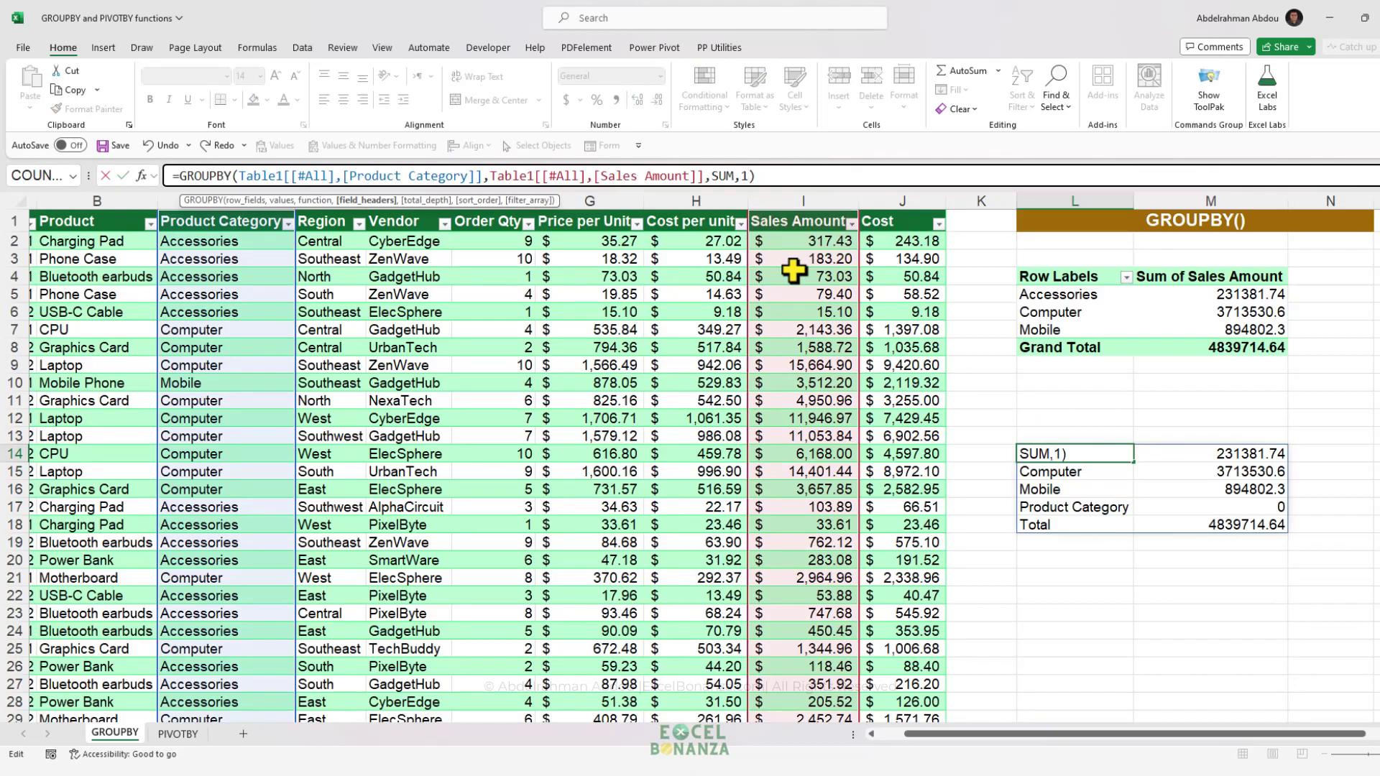
pyautogui.press('Return')
# - Change the GROUPBY field_headers value from 1 to 2
pyautogui.click(1072, 450)
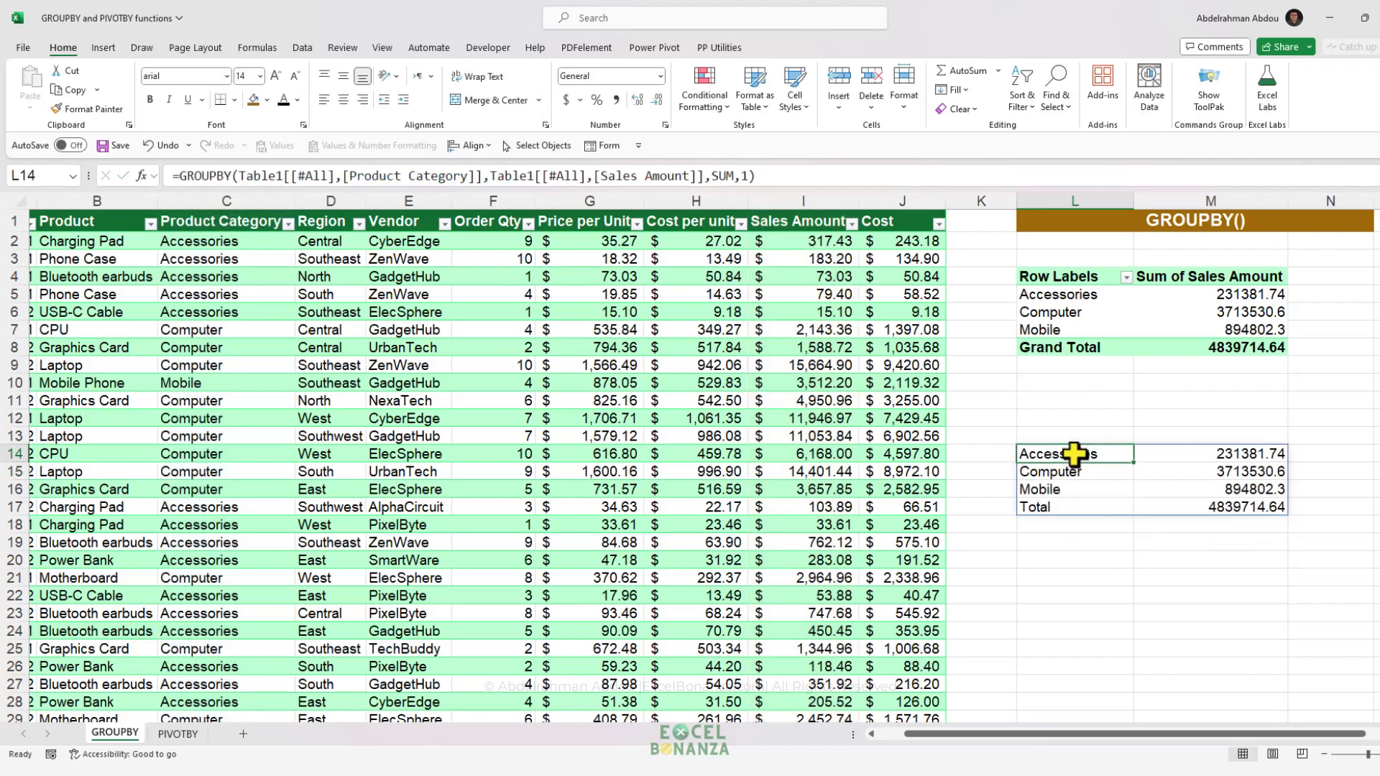
pyautogui.click(746, 179)
pyautogui.press('BackSpace')
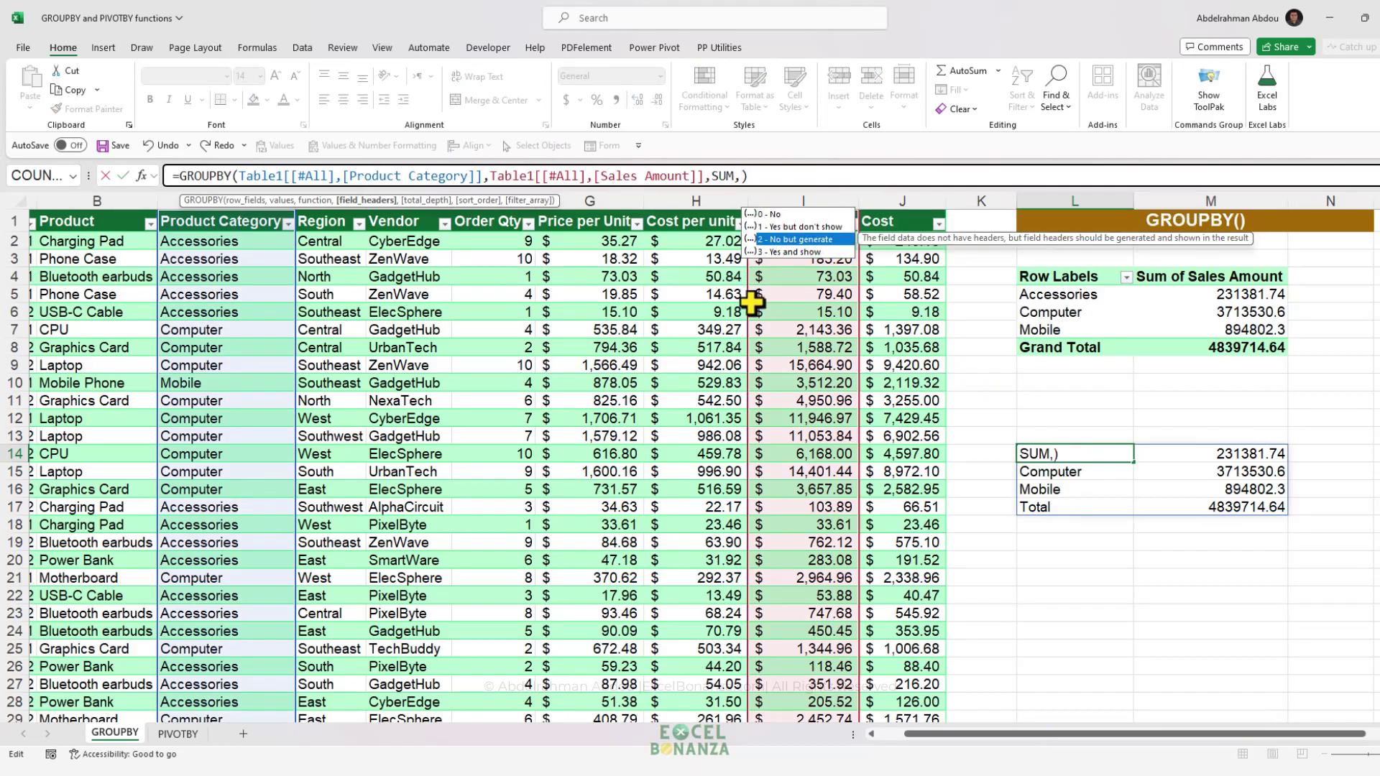
pyautogui.write('2')
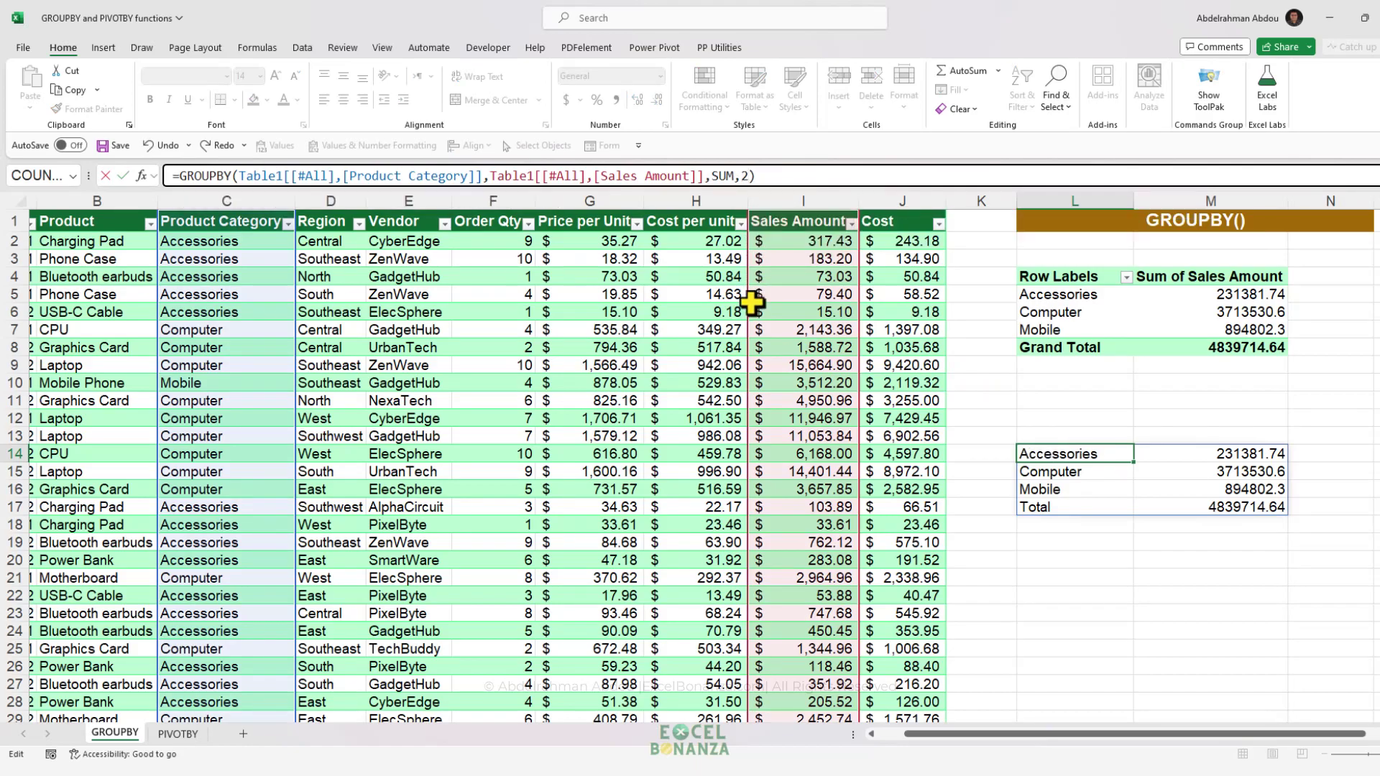
pyautogui.press('Return')
# - Set field_headers to 3 so the result is headed Product Category above Accessories, Computer, Mobile and Total
pyautogui.click(1080, 450)
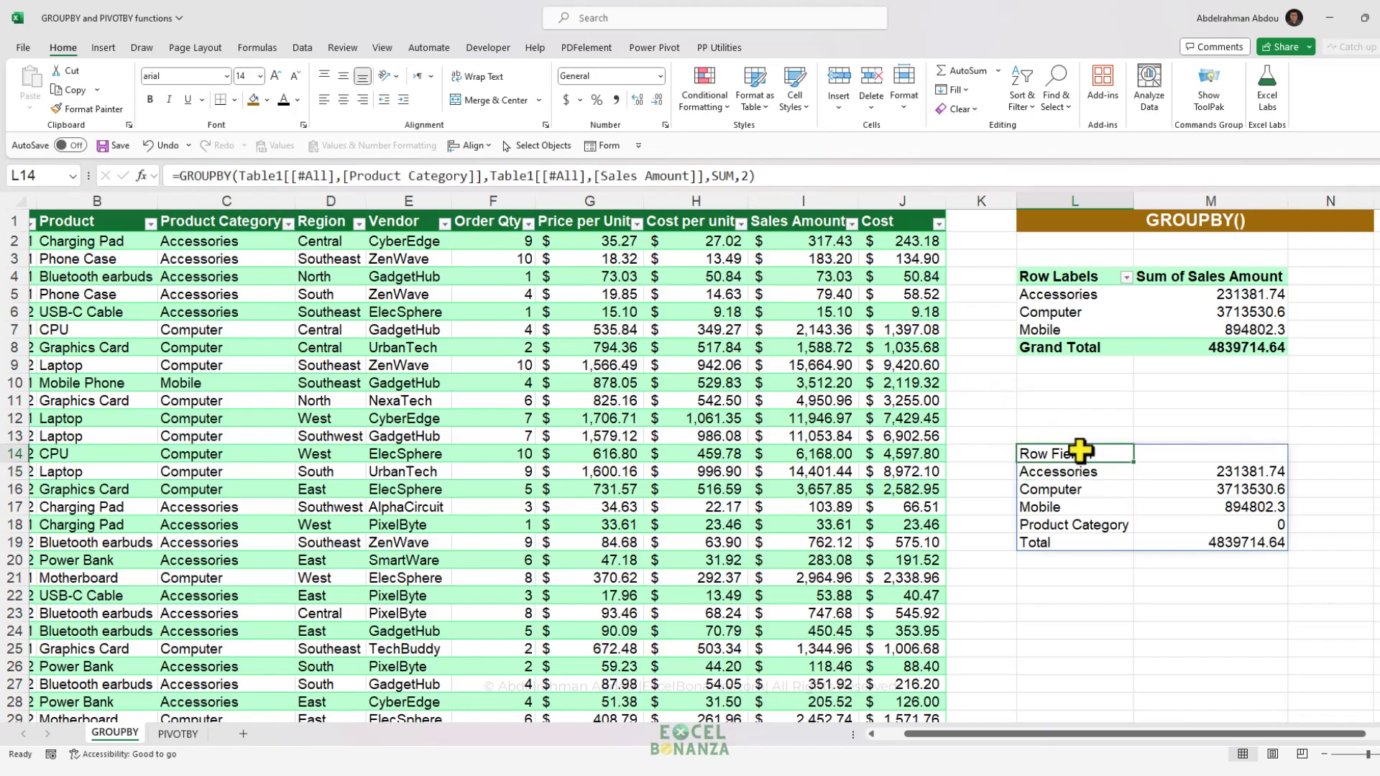
pyautogui.click(1084, 526)
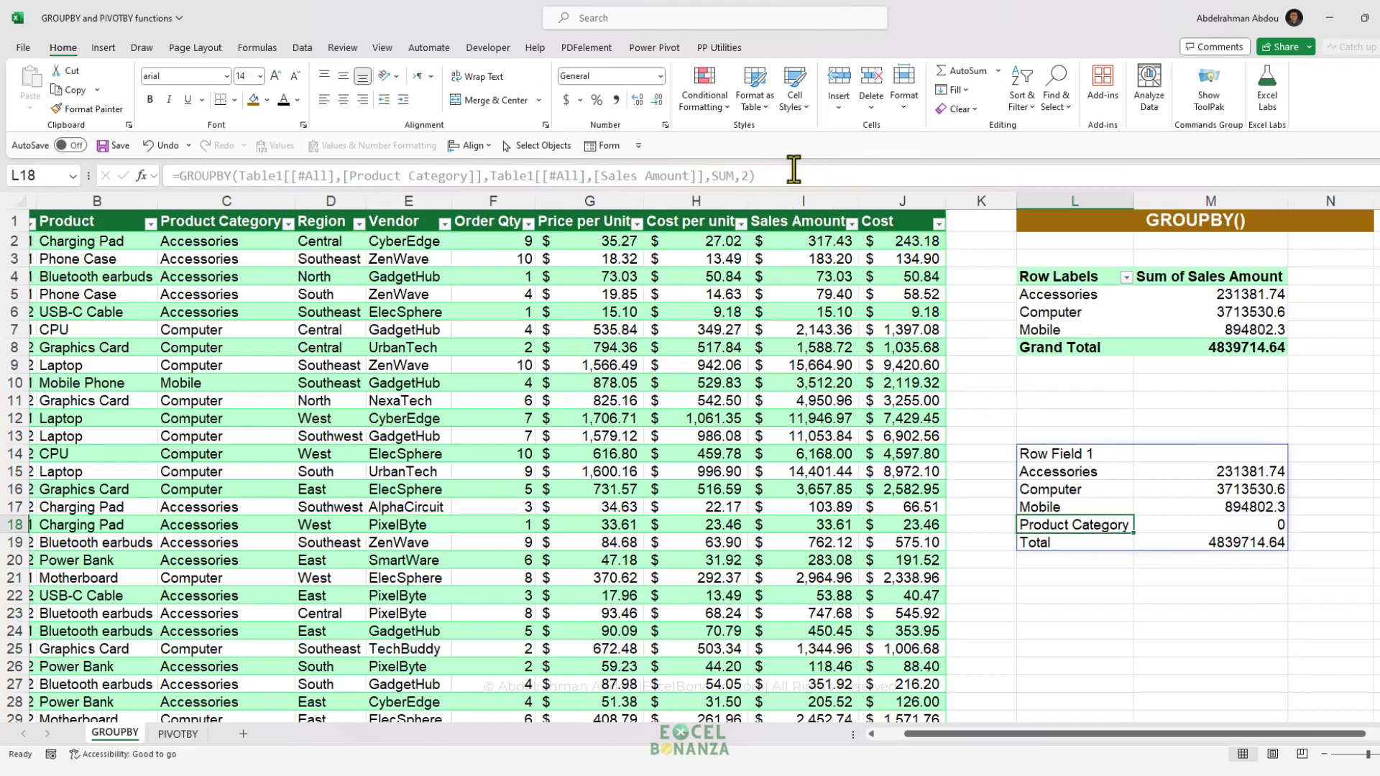
pyautogui.doubleClick(1035, 454)
pyautogui.click(752, 176)
pyautogui.press('BackSpace')
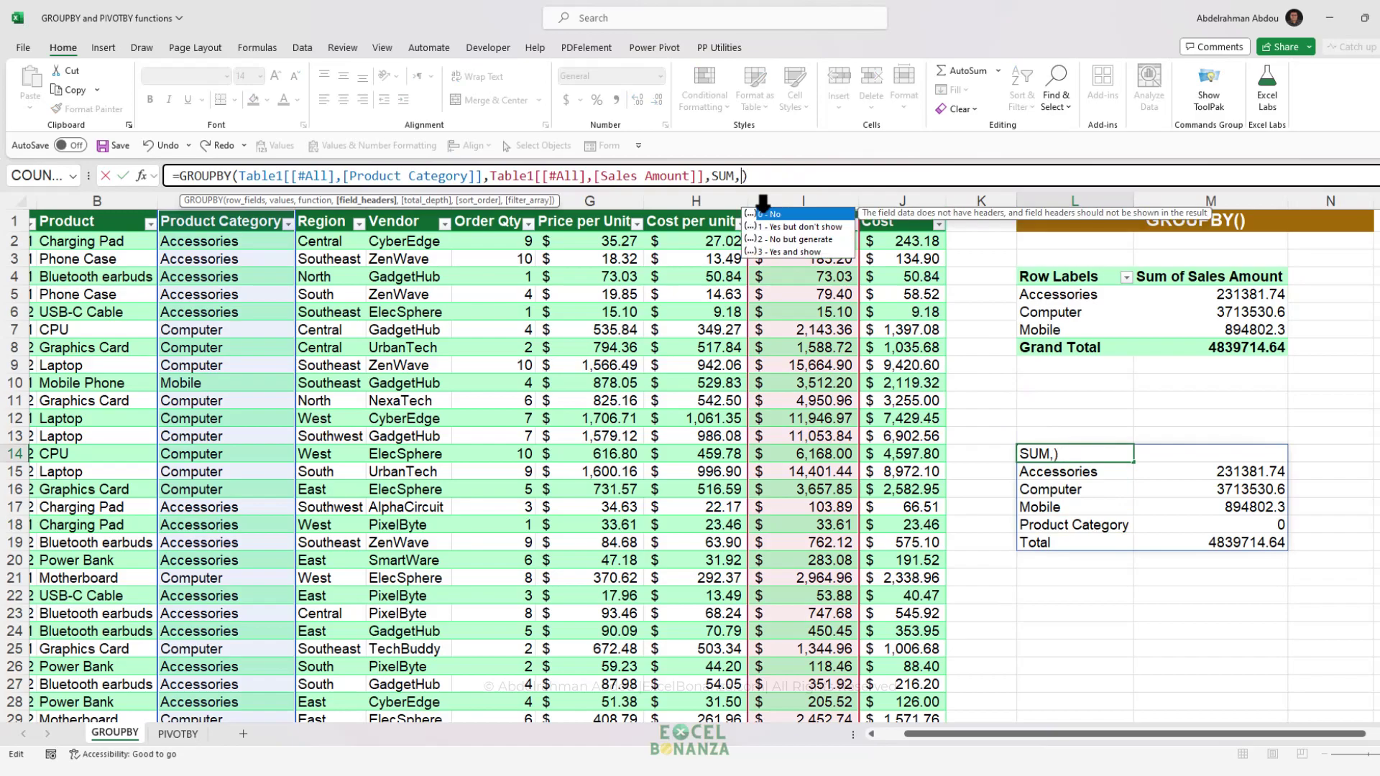
pyautogui.write('3')
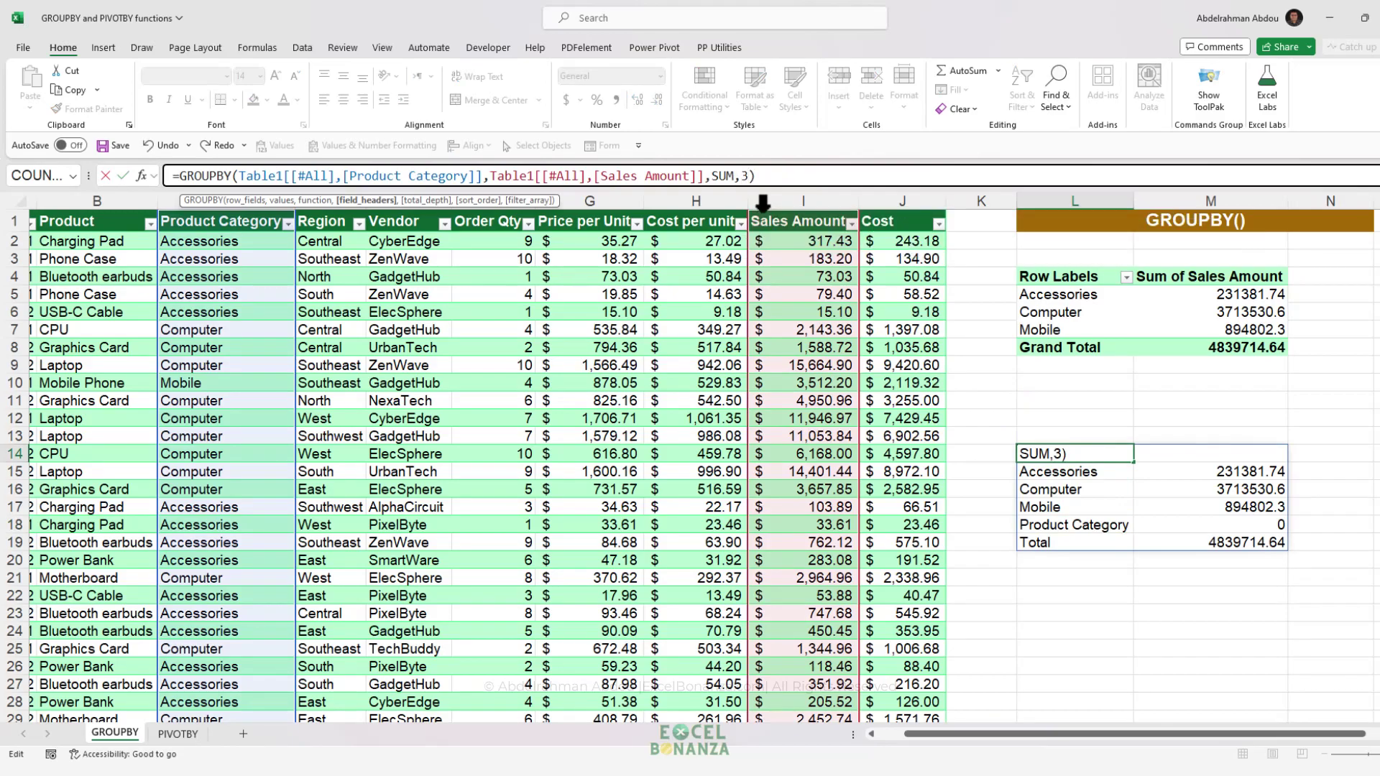
pyautogui.press('Return')
pyautogui.click(1077, 454)
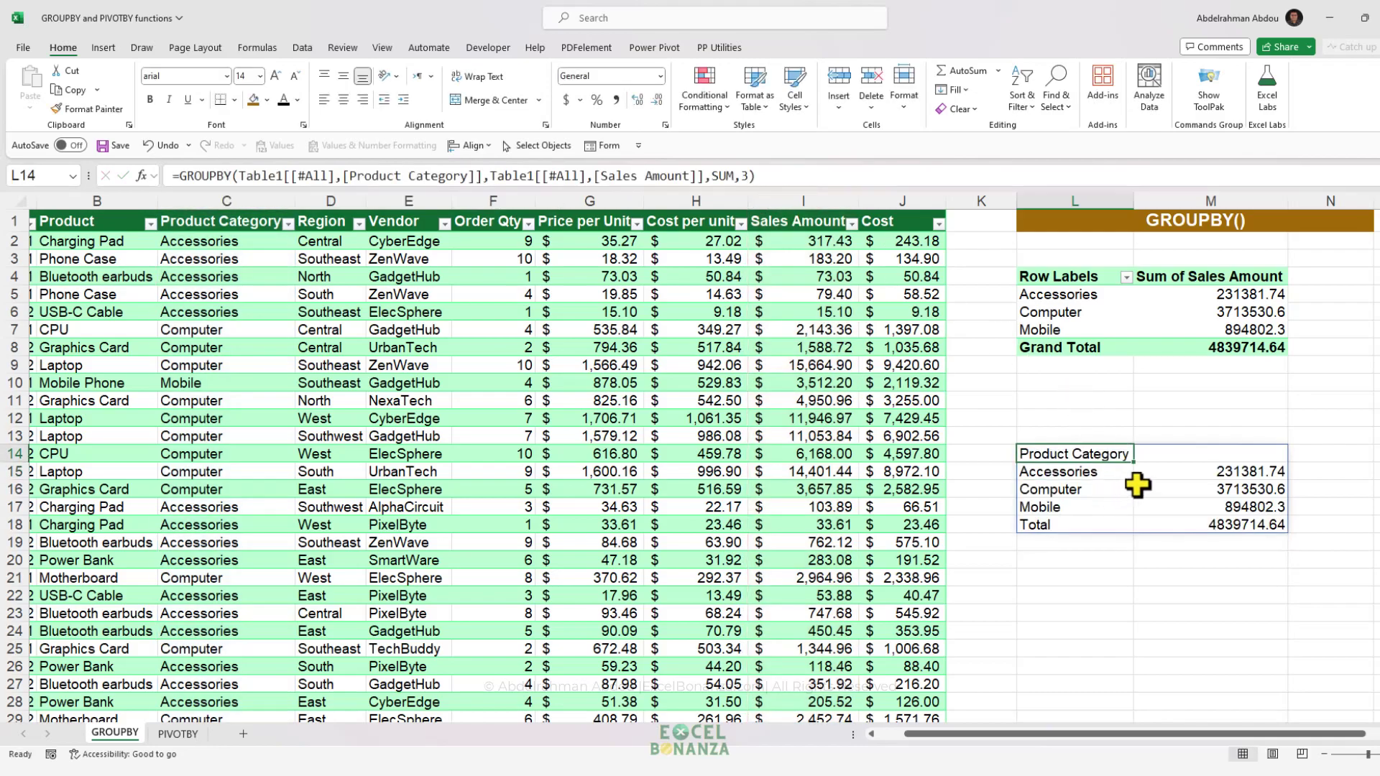
pyautogui.moveTo(1060, 473); pyautogui.dragTo(1071, 535)
pyautogui.click(1068, 532)
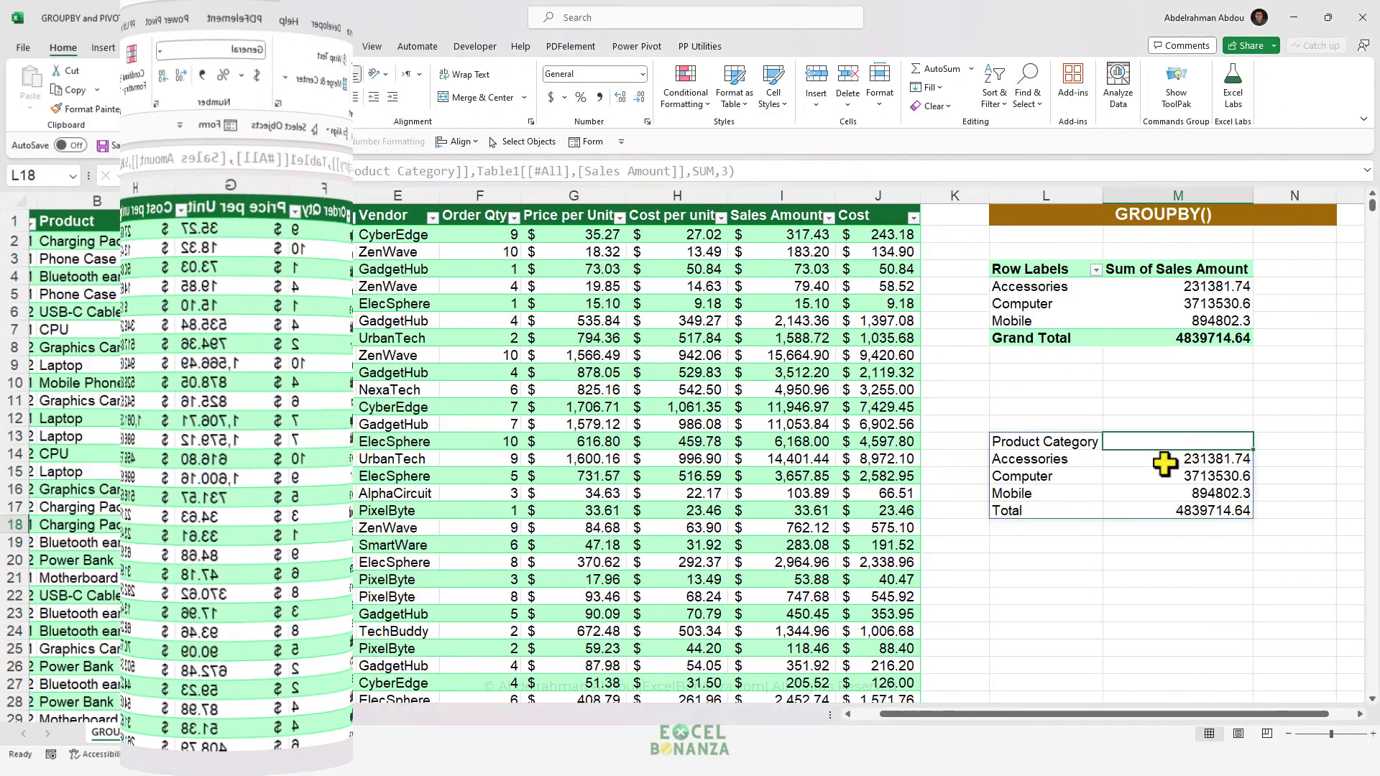
pyautogui.click(1195, 452)
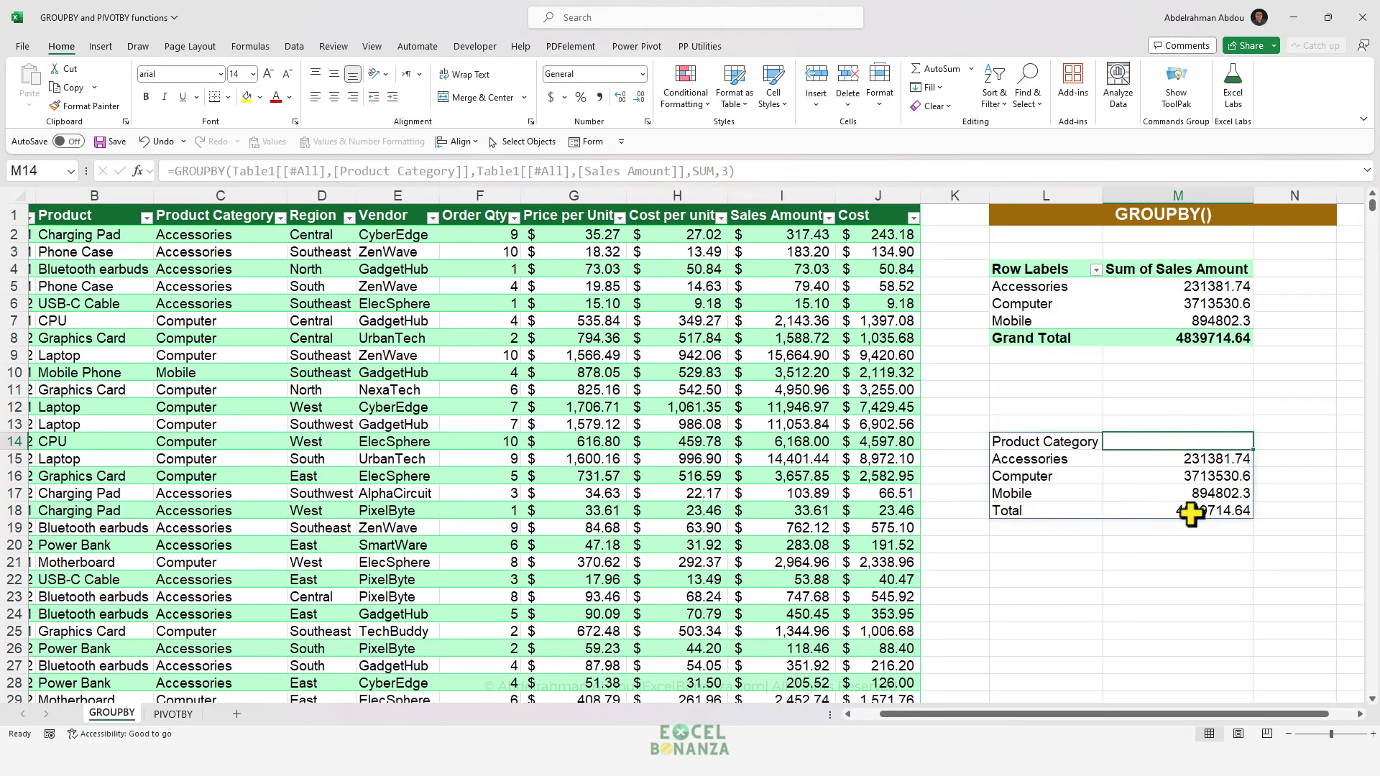
# - Enter 'sgs' inside the spill range to trigger a #SPILL! error, then undo it
pyautogui.click(800, 216)
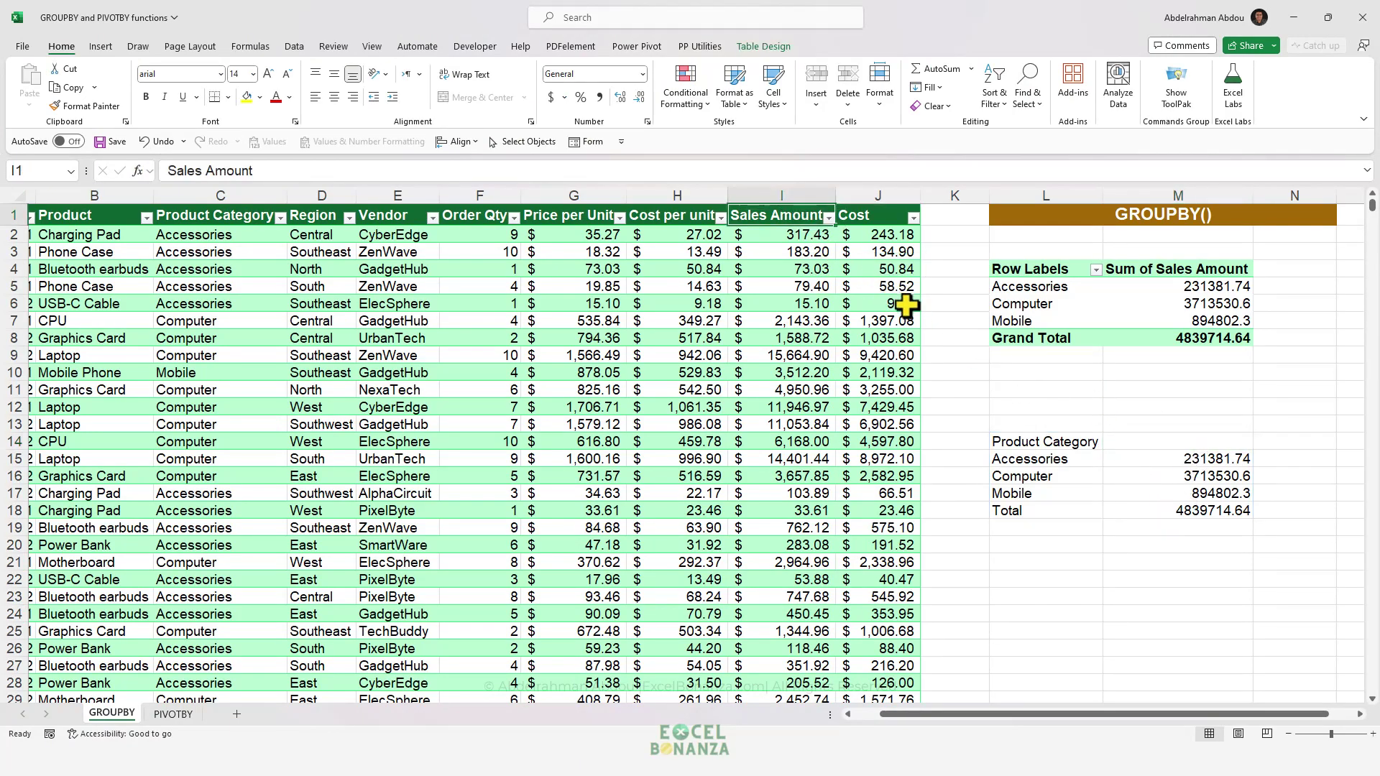
pyautogui.click(1166, 439)
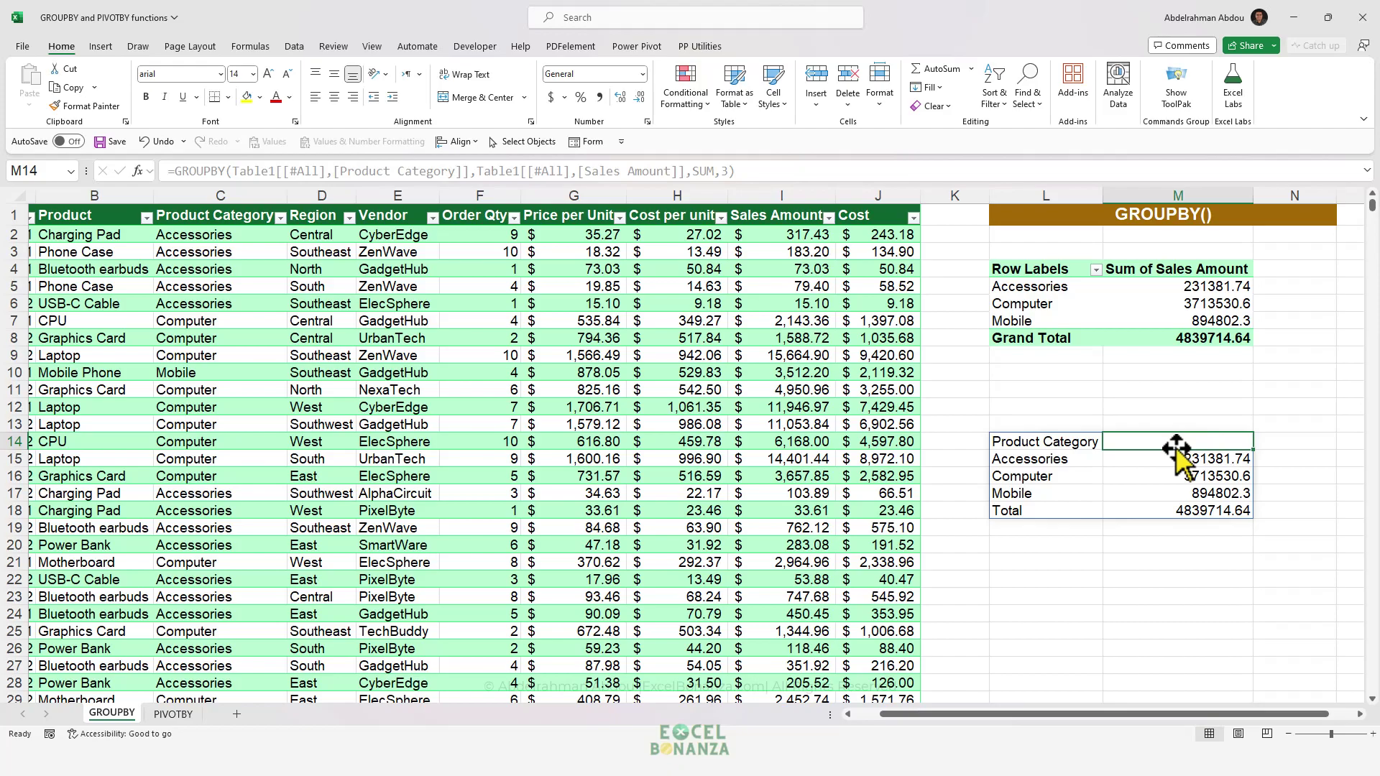
pyautogui.write('sgs')
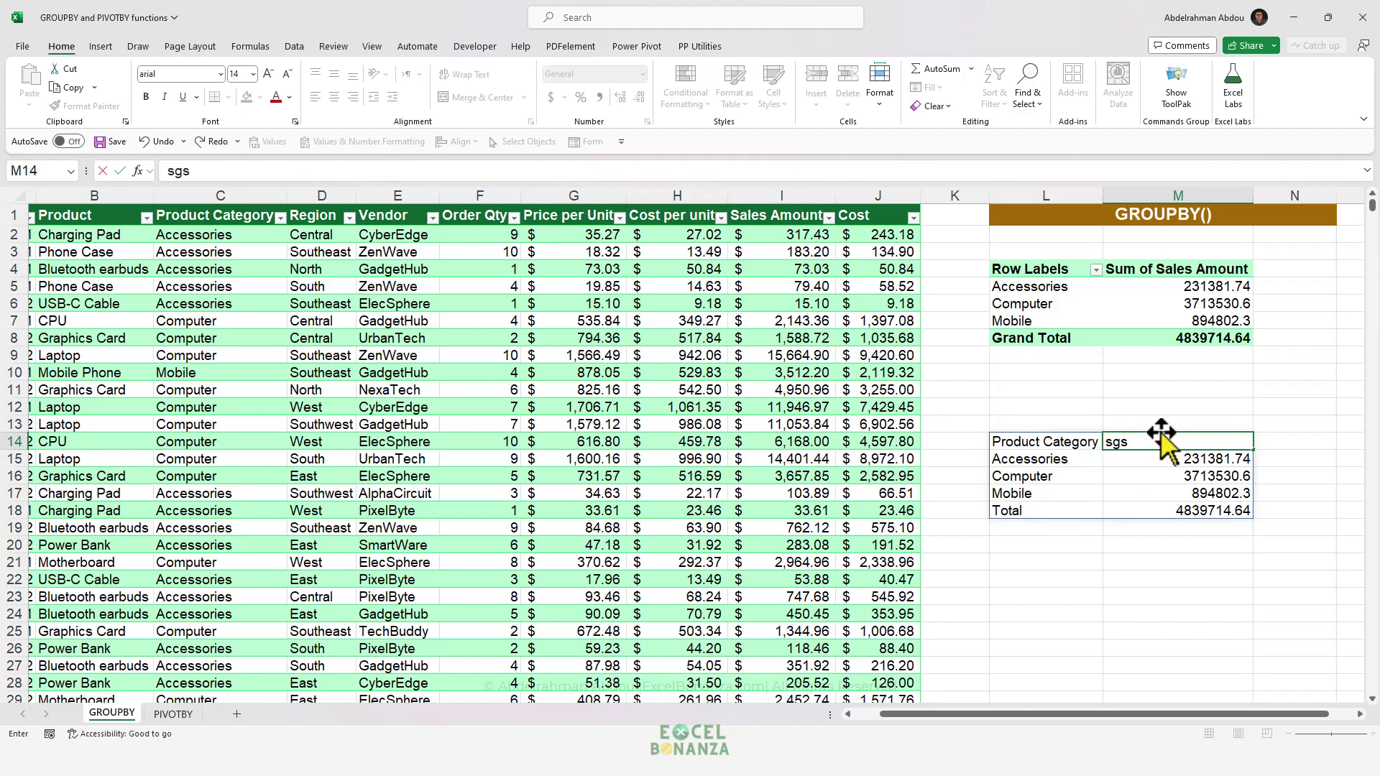
pyautogui.hotkey('ctrl', 'Return')
pyautogui.hotkey('ctrl', 'z')
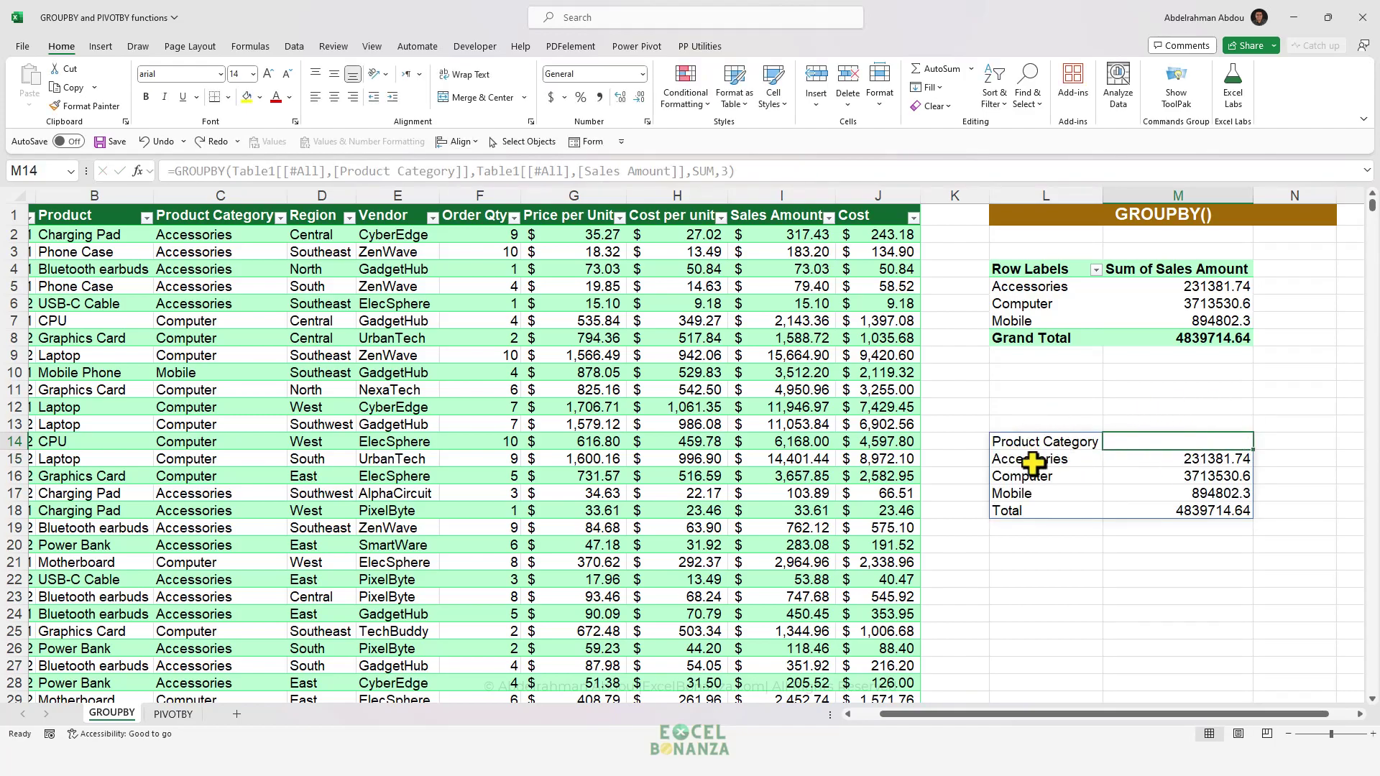
# - Try dragging a spilled sales value up one row, then undo the move
pyautogui.click(1047, 443)
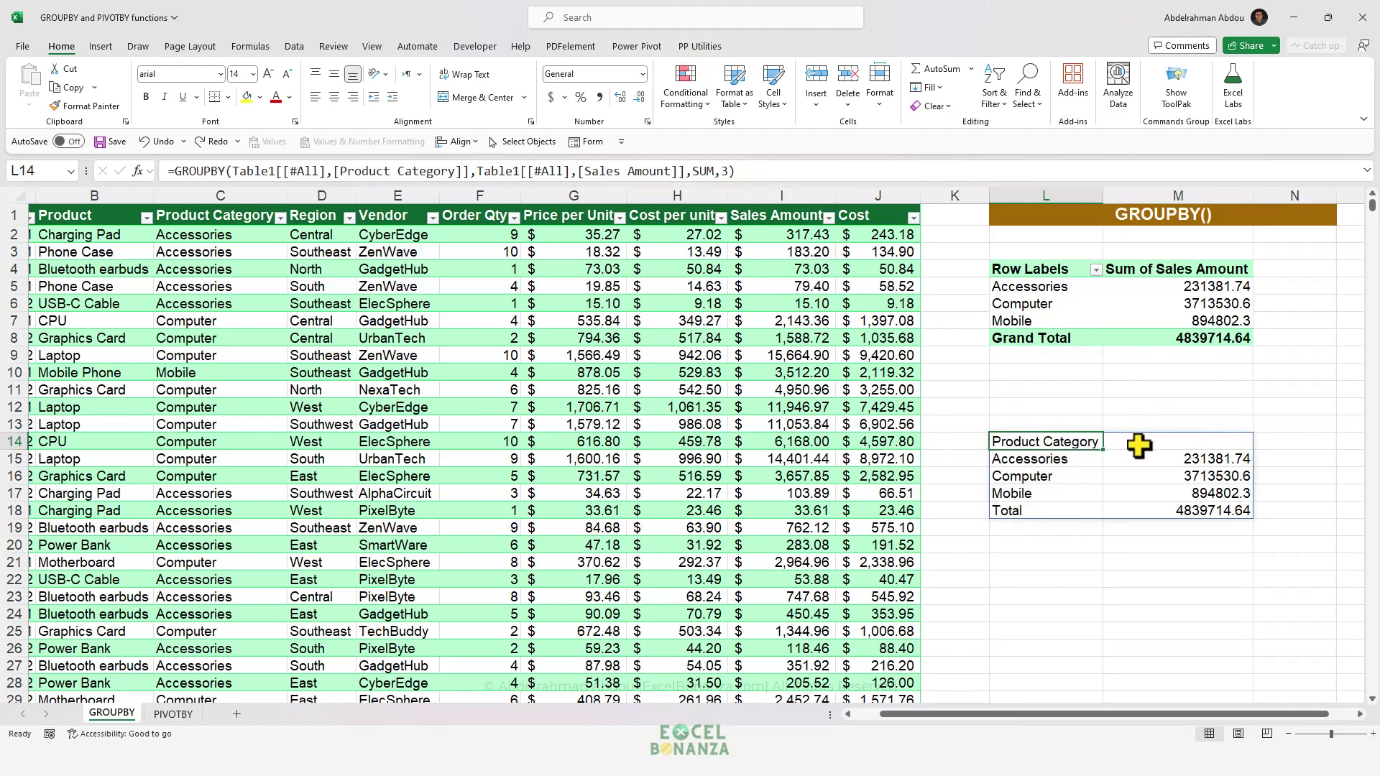
pyautogui.click(1160, 459)
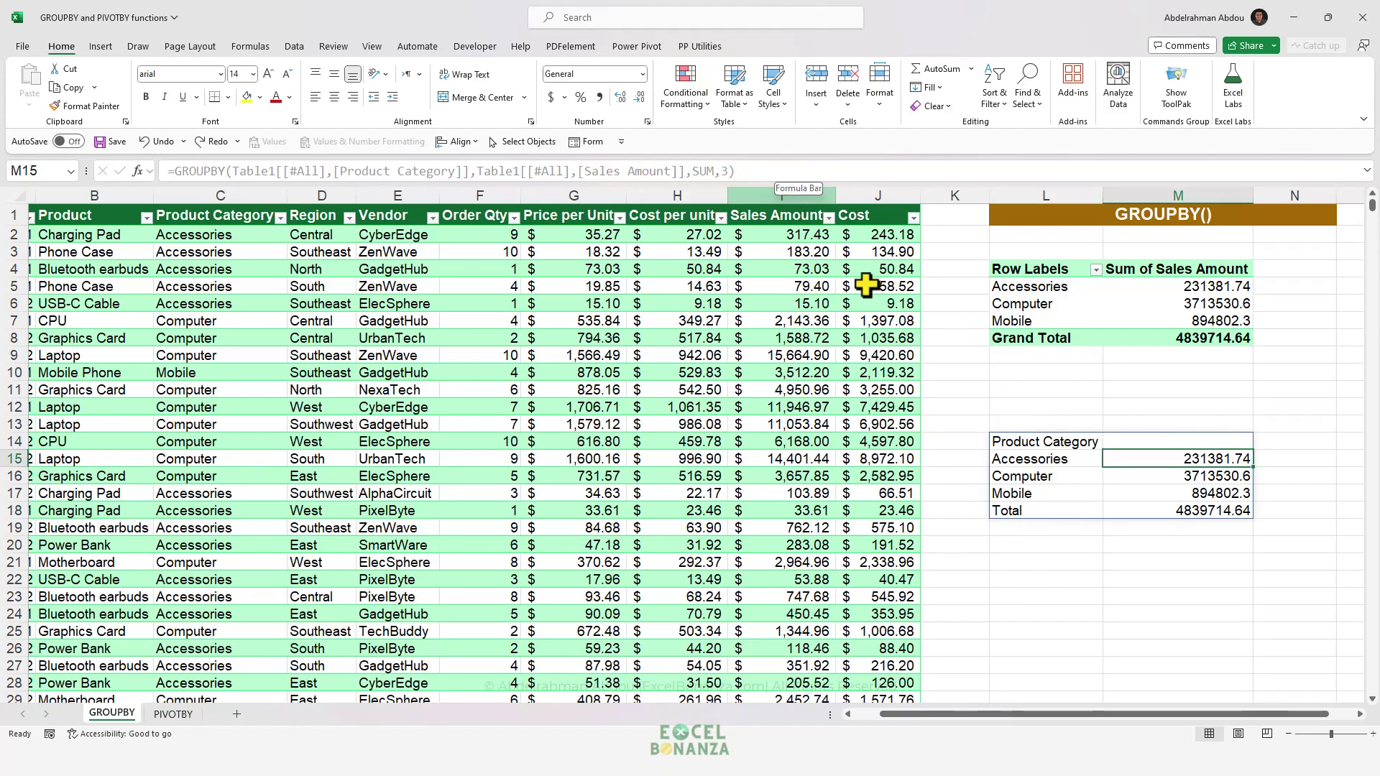
pyautogui.moveTo(1190, 467); pyautogui.dragTo(1164, 439)
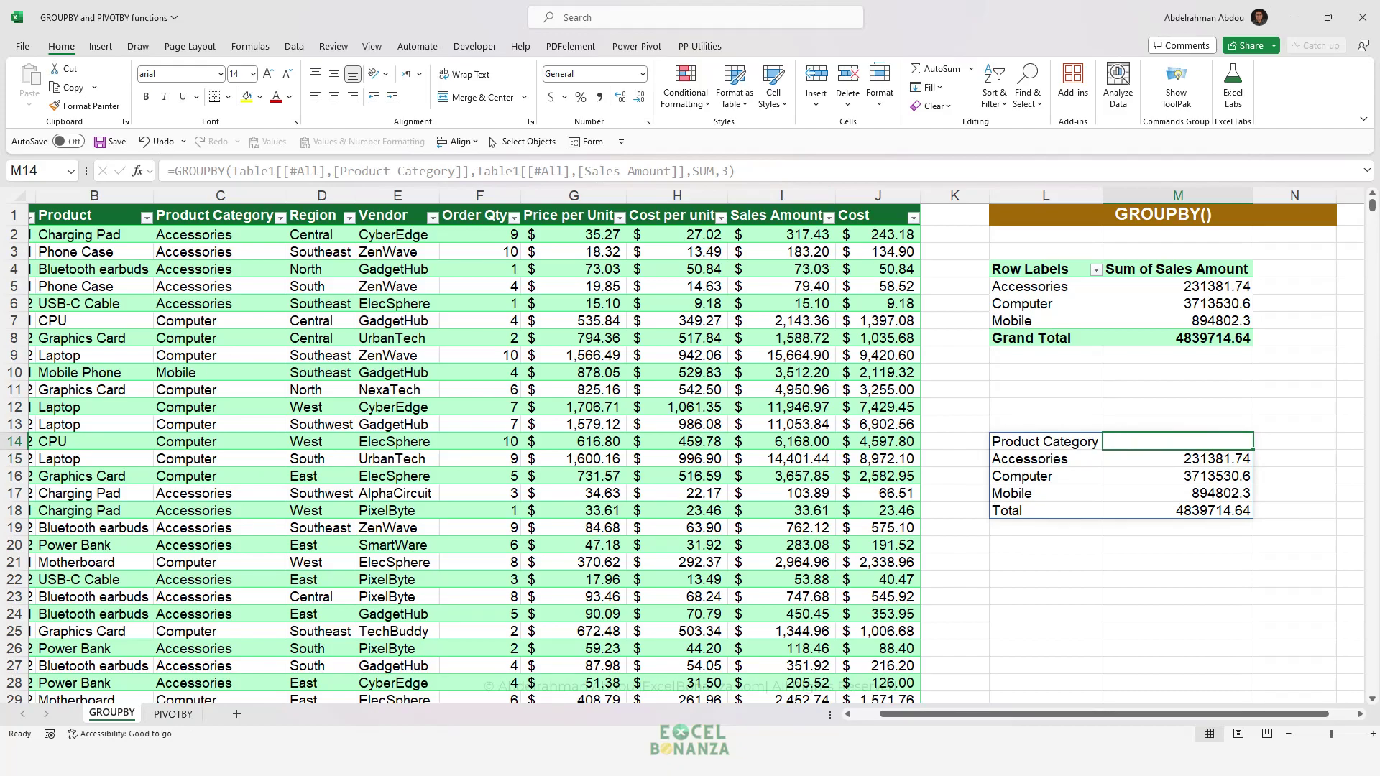
pyautogui.hotkey('ctrl', 'z')
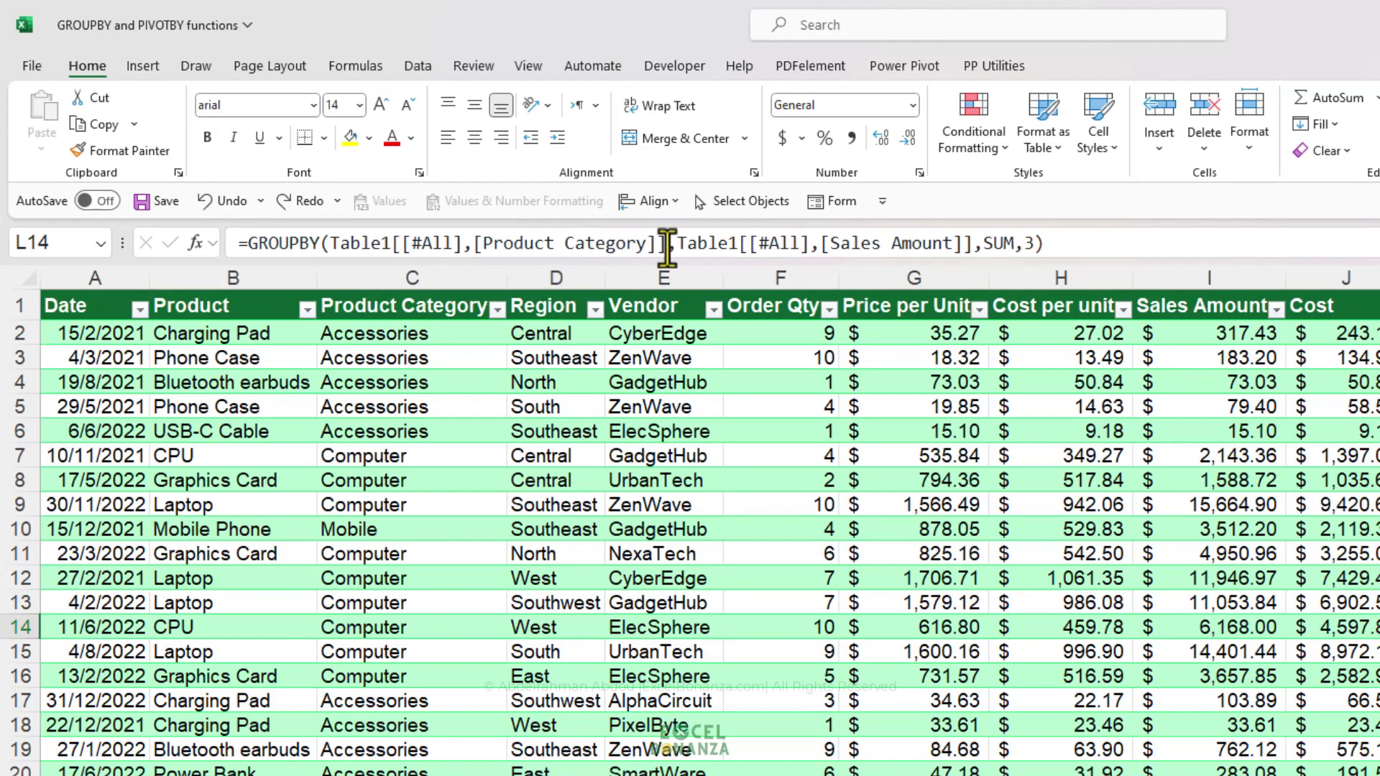
pyautogui.click(646, 244)
pyautogui.moveTo(666, 244); pyautogui.dragTo(328, 246)
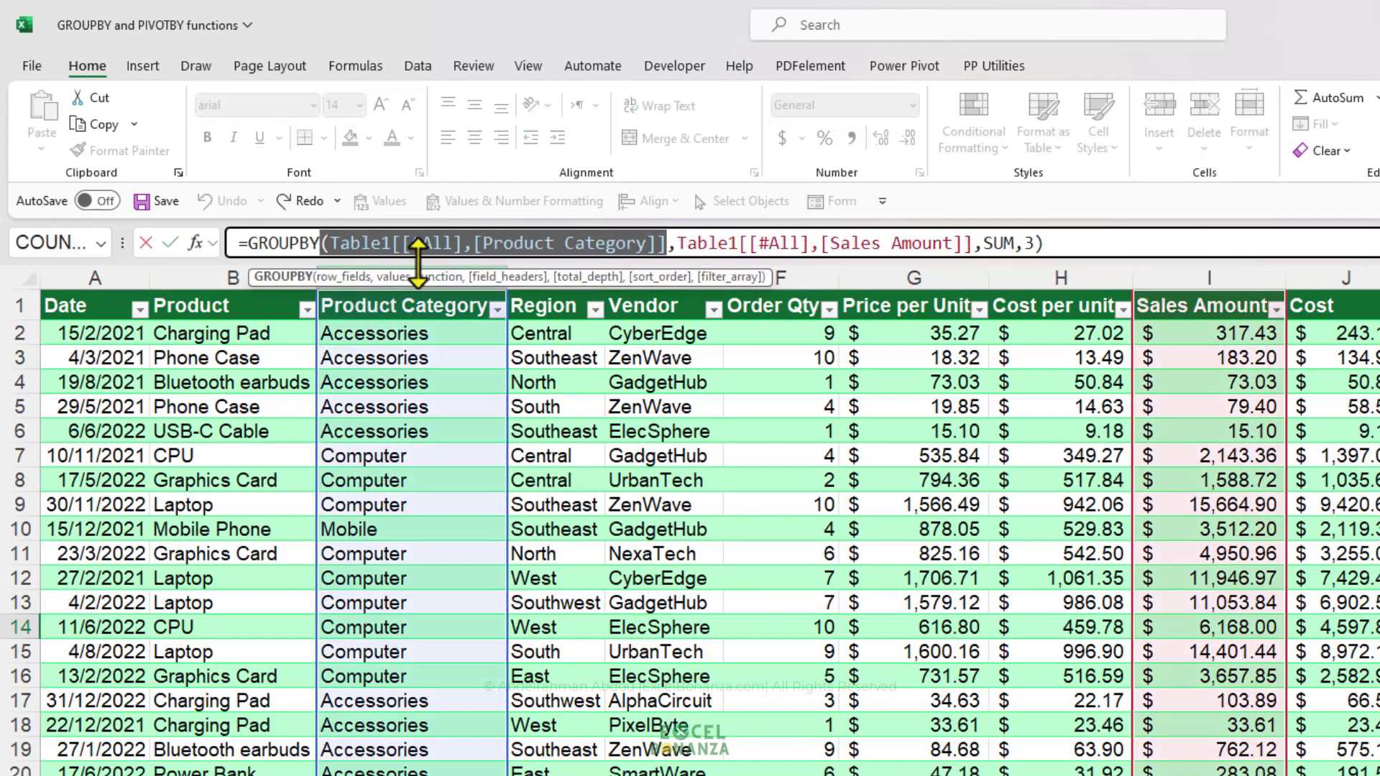
pyautogui.press('Delete')
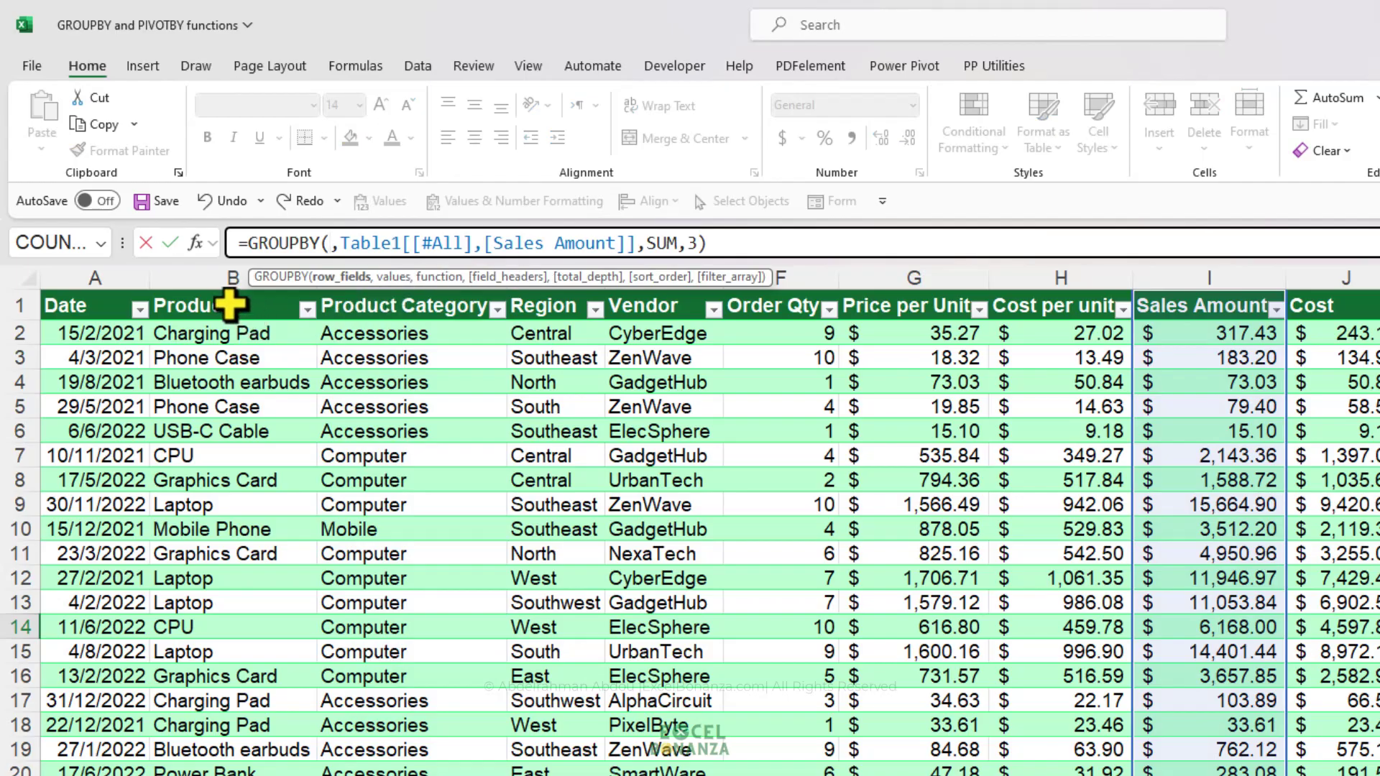
pyautogui.click(231, 306)
pyautogui.moveTo(345, 323); pyautogui.dragTo(422, 363)
pyautogui.hotkey('ctrl', 'shift', 'Down')
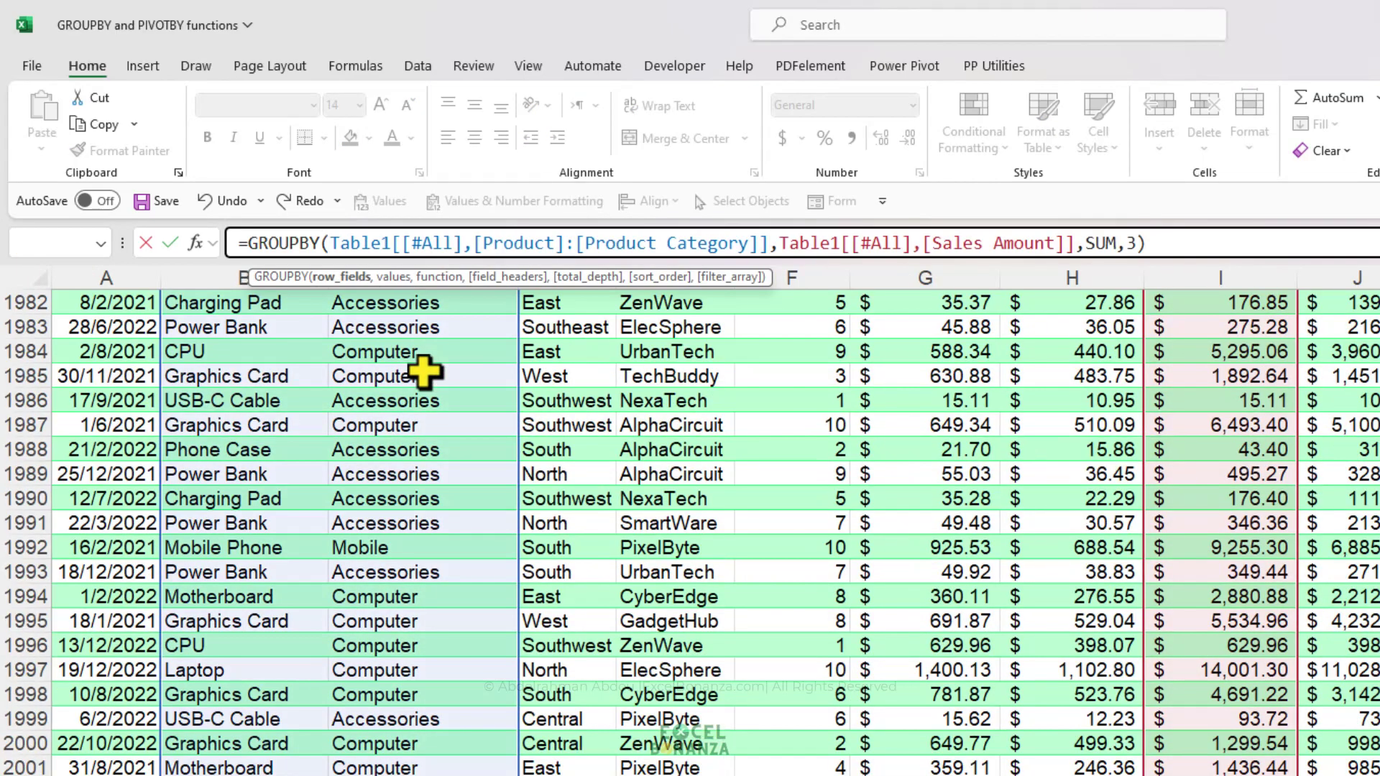
pyautogui.press('Return')
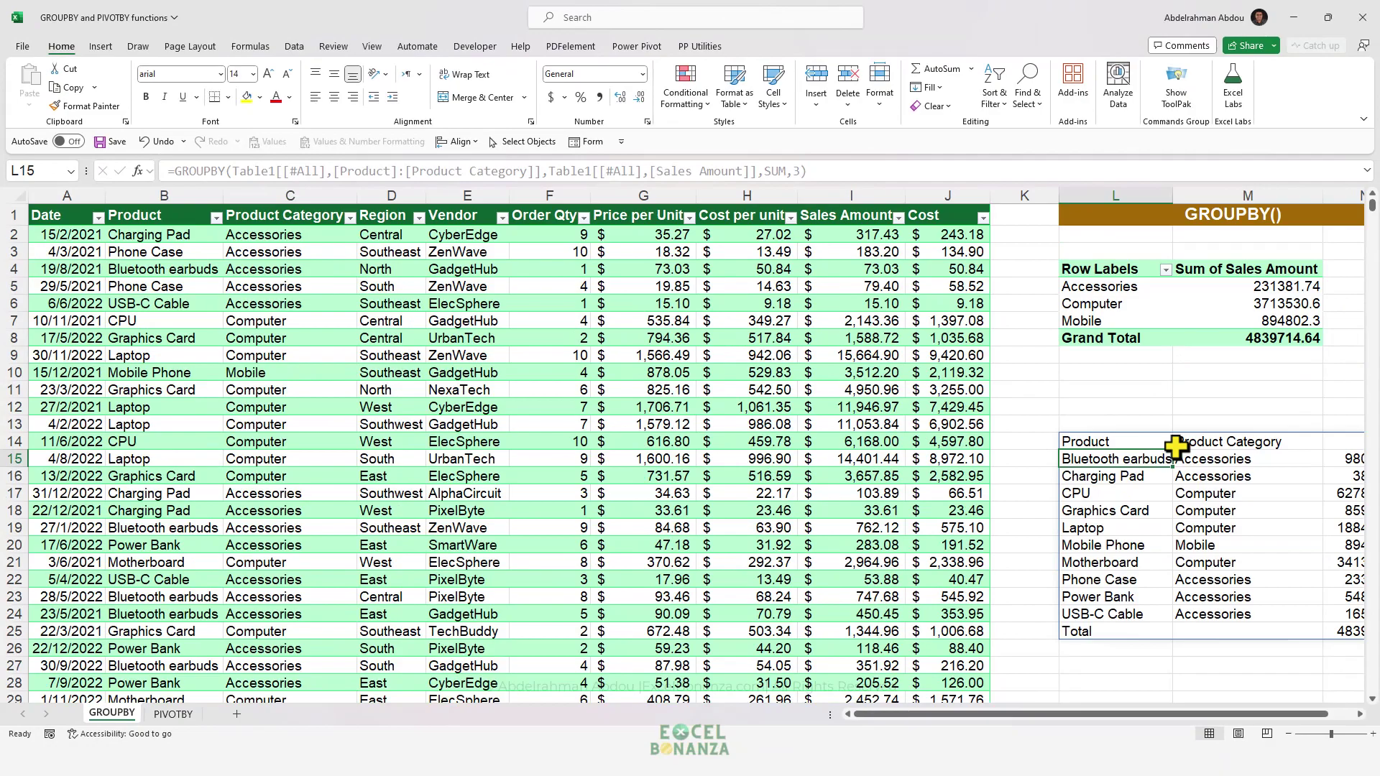
pyautogui.click(1149, 441)
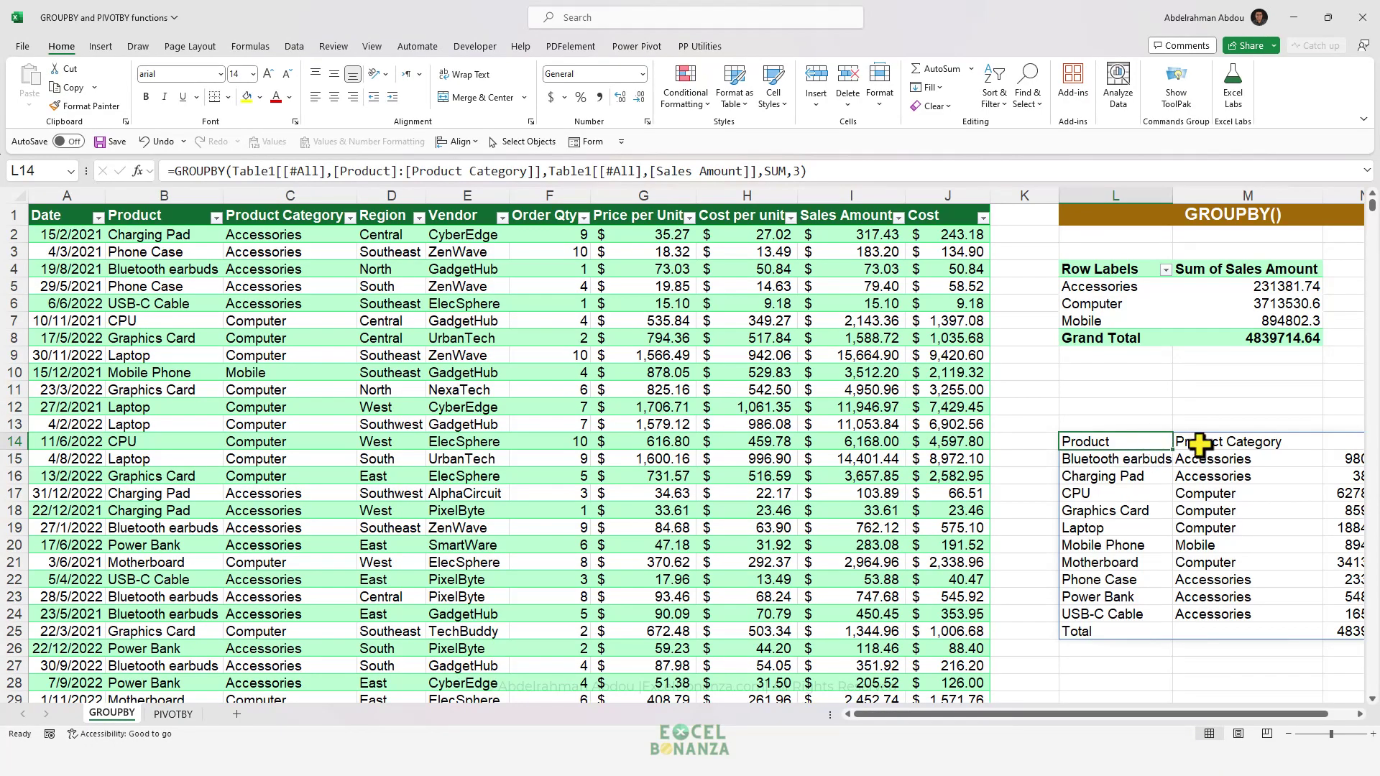
pyautogui.click(1228, 441)
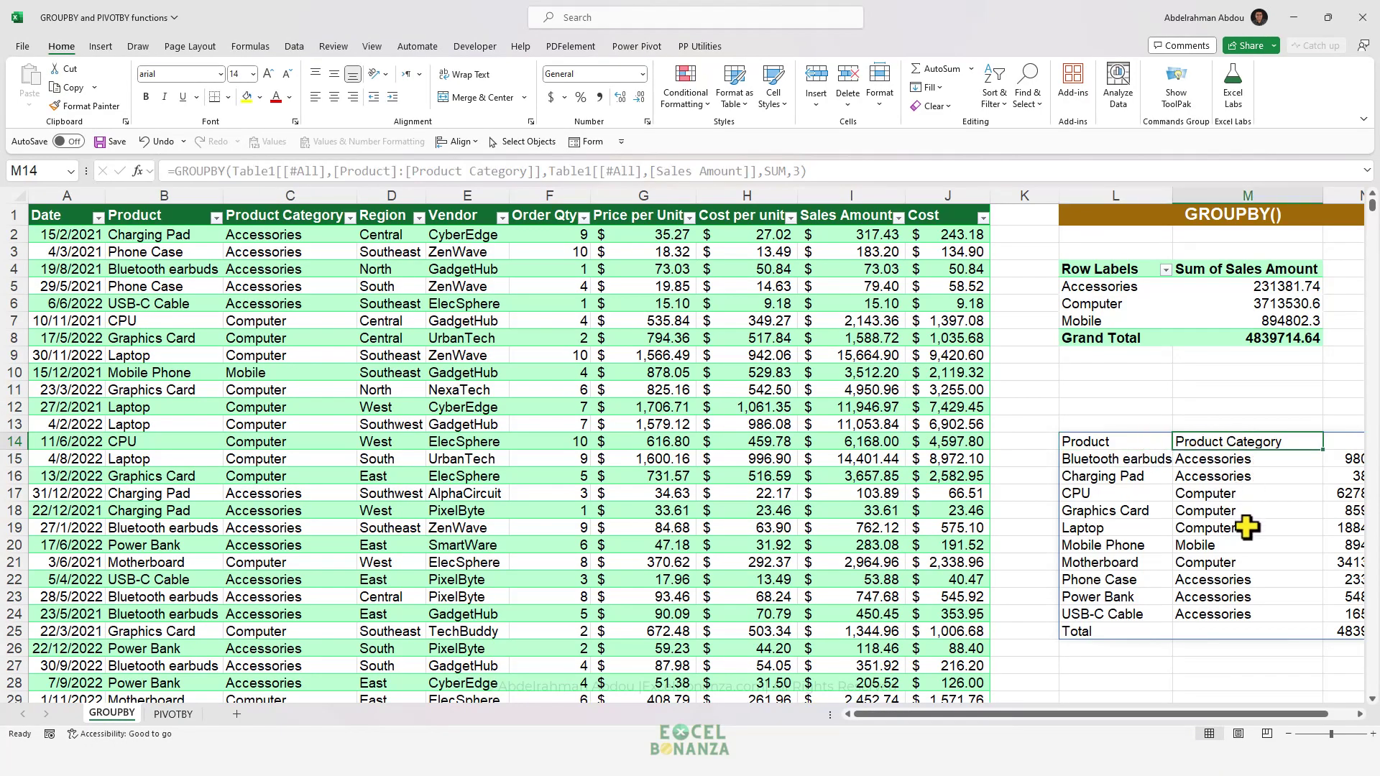
pyautogui.click(1118, 446)
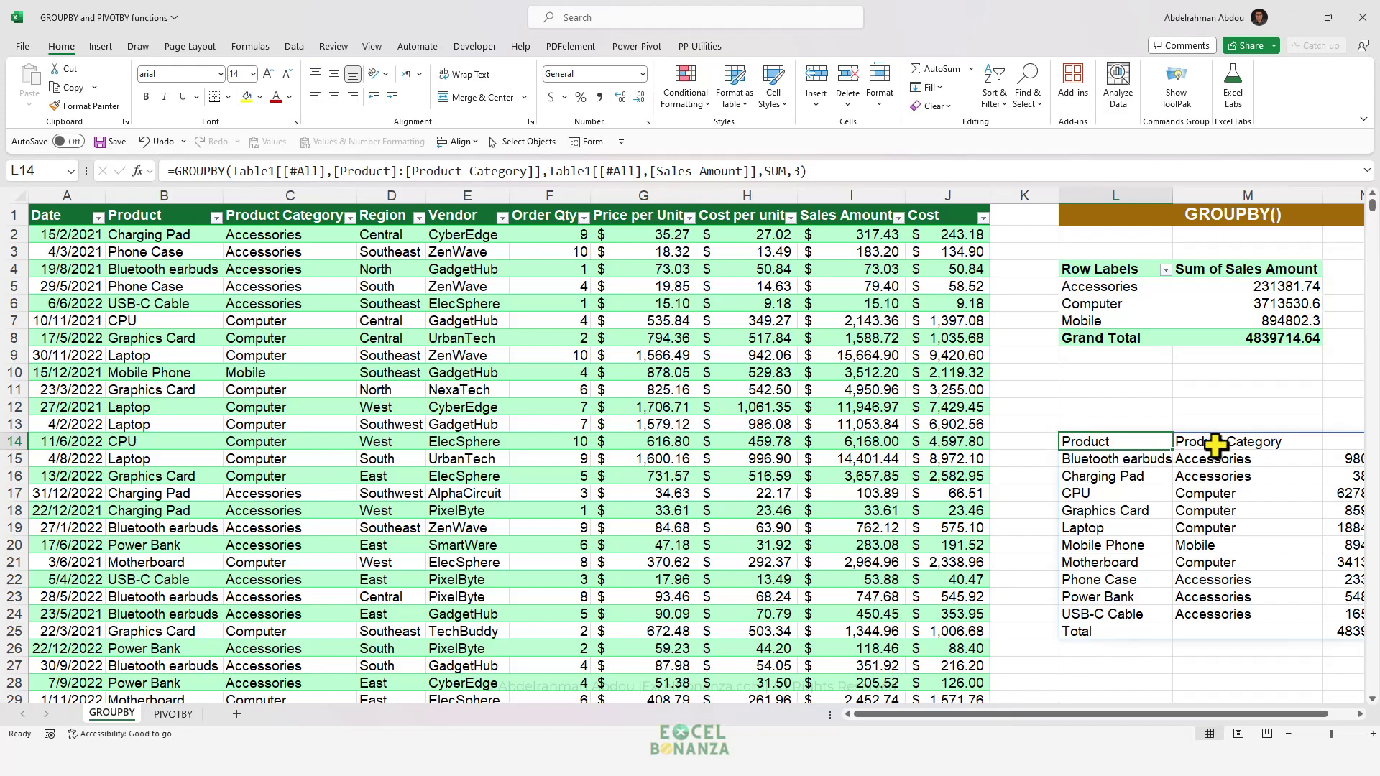
pyautogui.scroll(-1, 1221, 496)
pyautogui.scroll(1, 1221, 496)
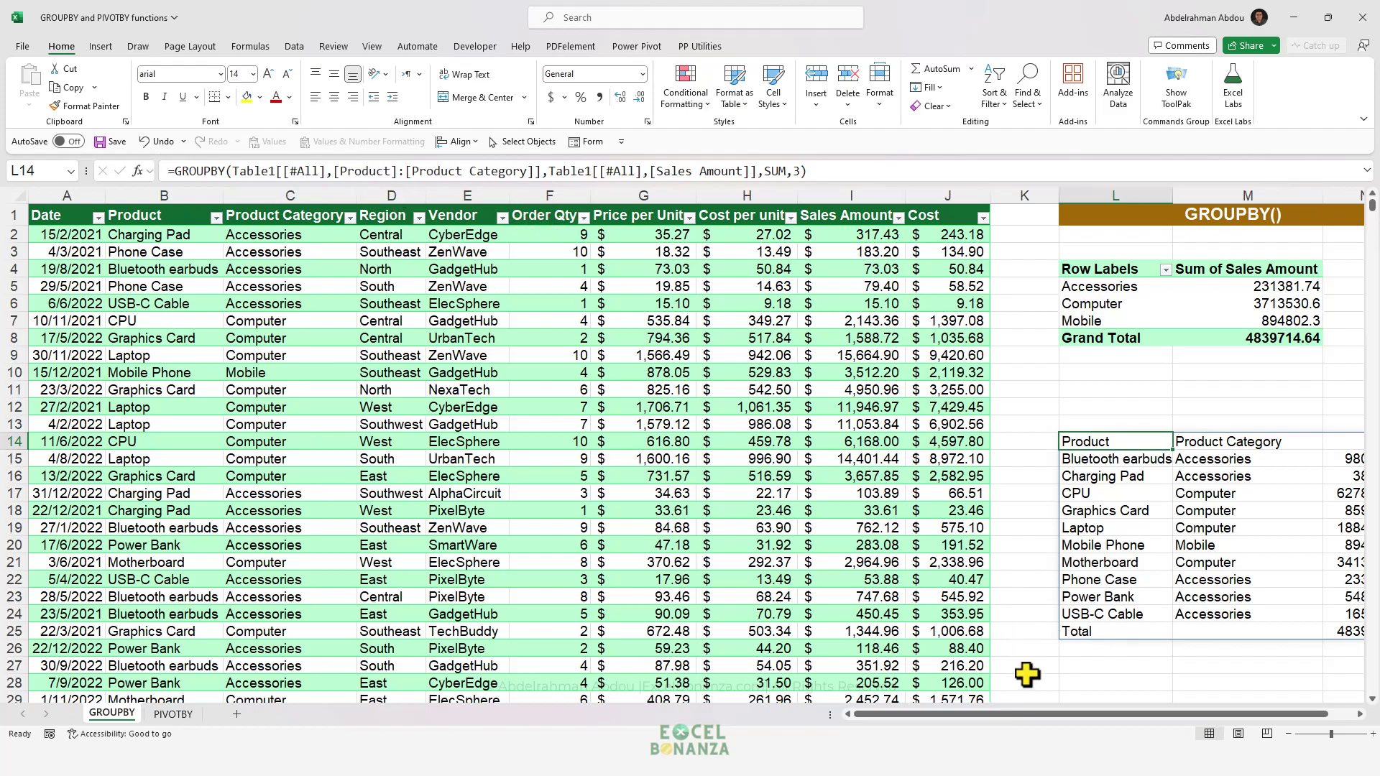
pyautogui.click(1110, 683)
pyautogui.scroll(-3, 1109, 660)
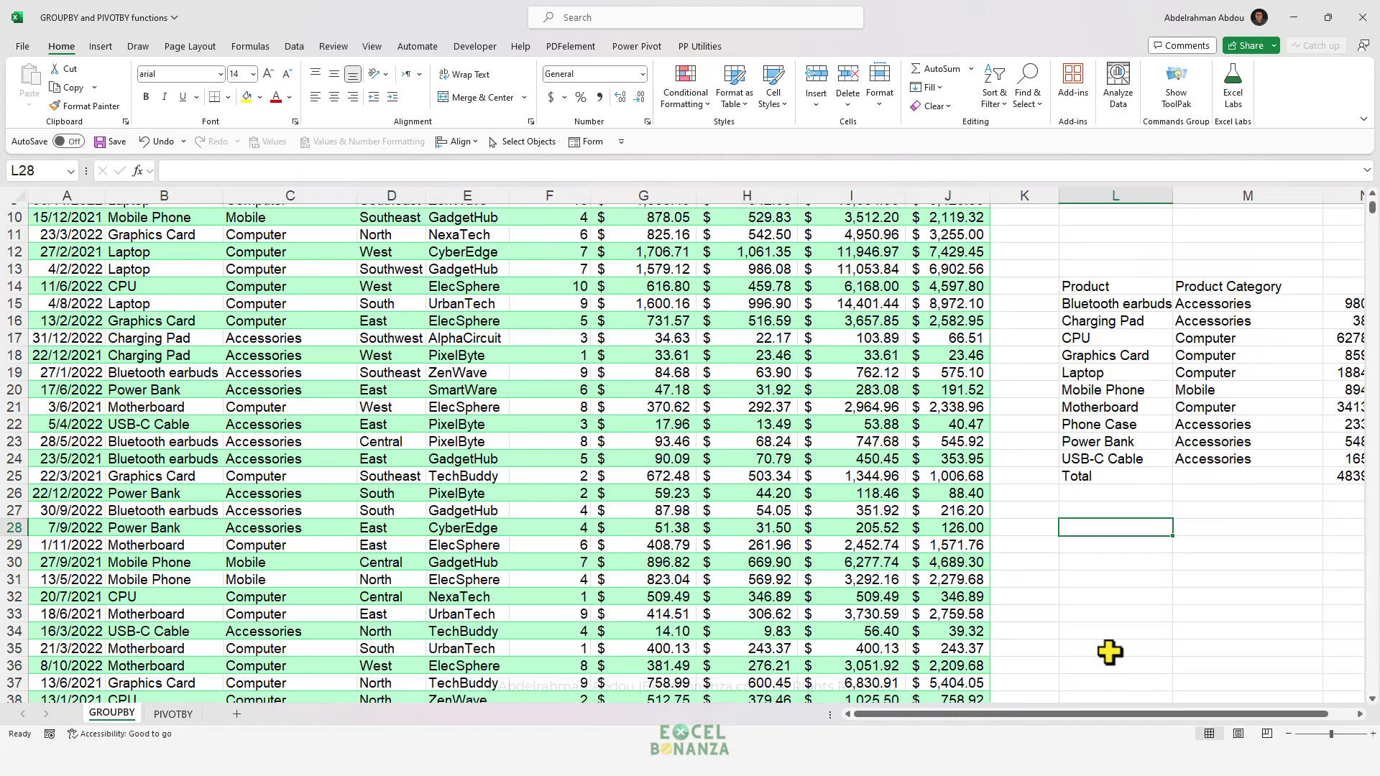
pyautogui.write('=hs')
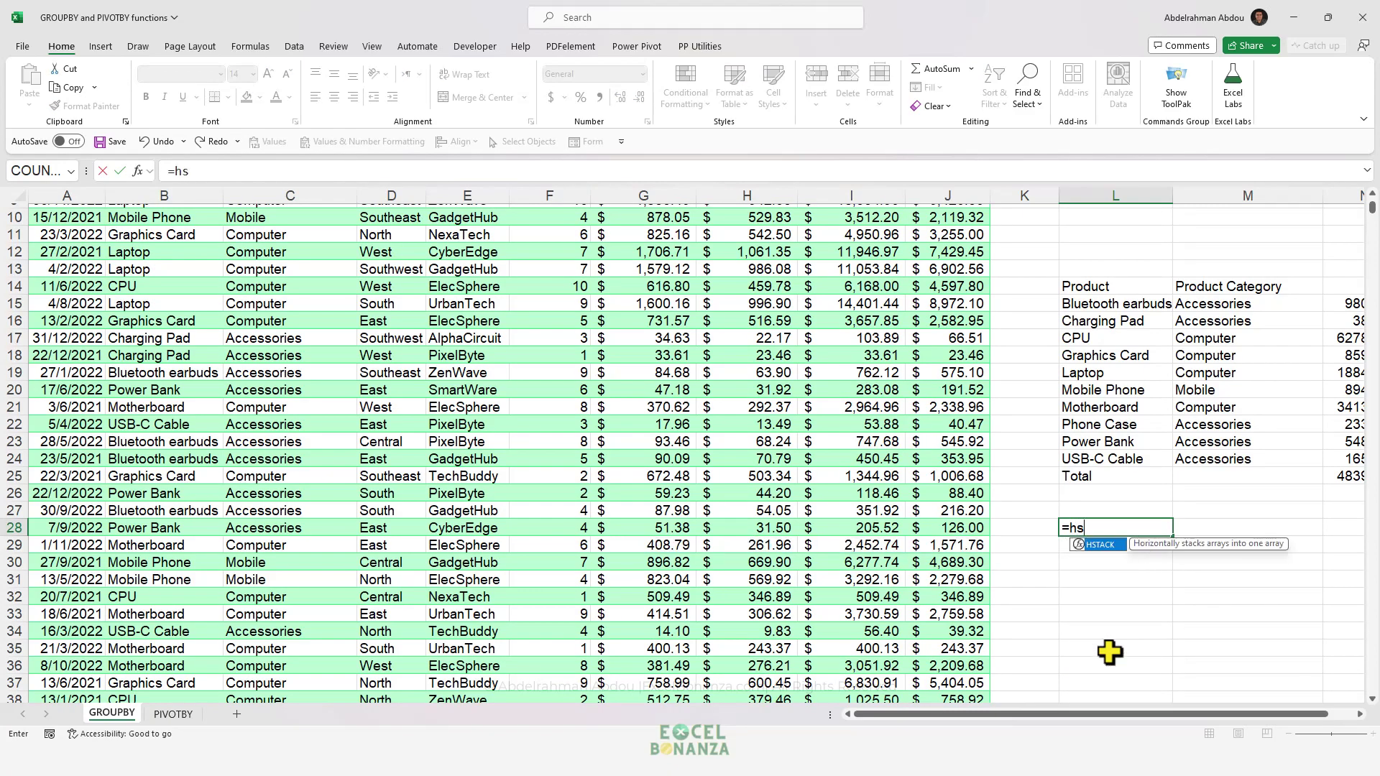
pyautogui.write('t')
pyautogui.press('Tab')
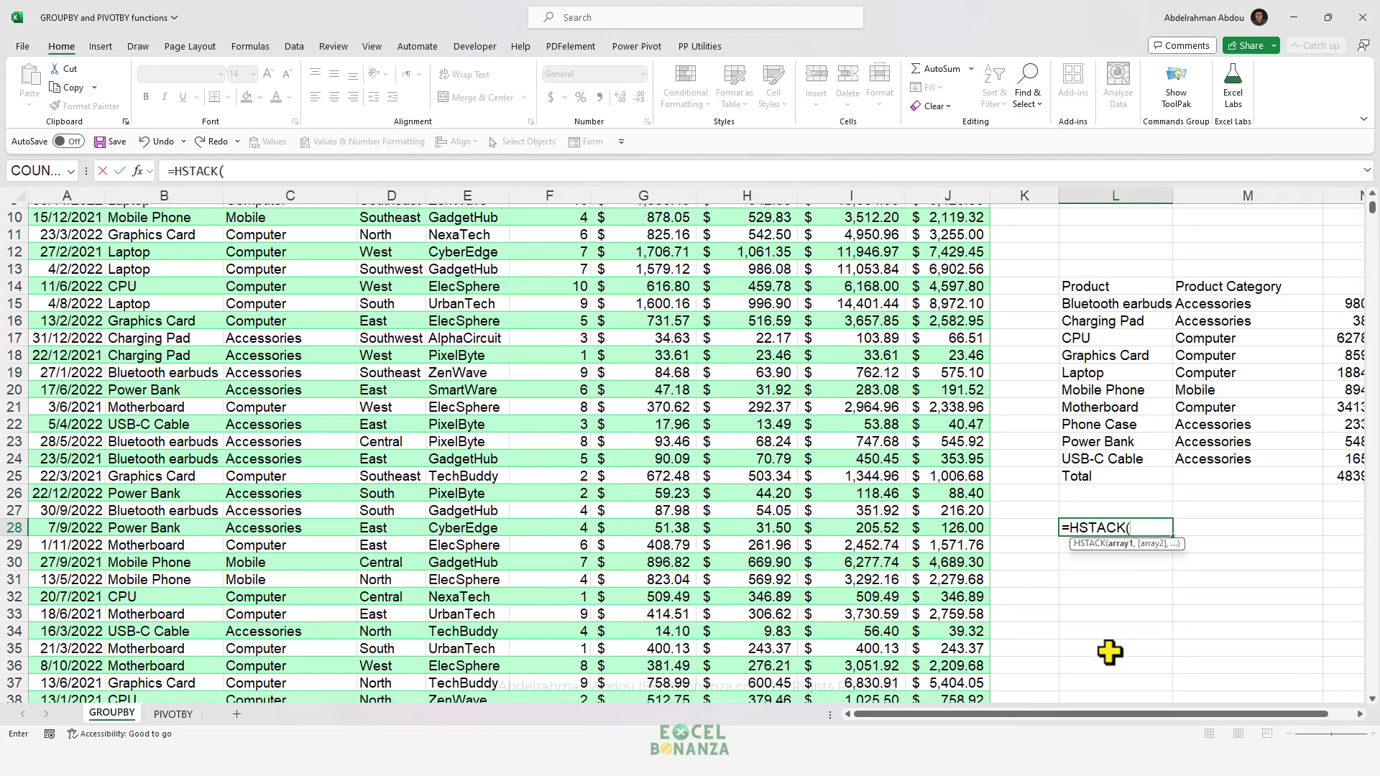
pyautogui.scroll(3, 1110, 653)
pyautogui.click(294, 222)
pyautogui.moveTo(295, 223); pyautogui.dragTo(293, 321)
pyautogui.write(',')
pyautogui.moveTo(381, 231); pyautogui.dragTo(381, 319)
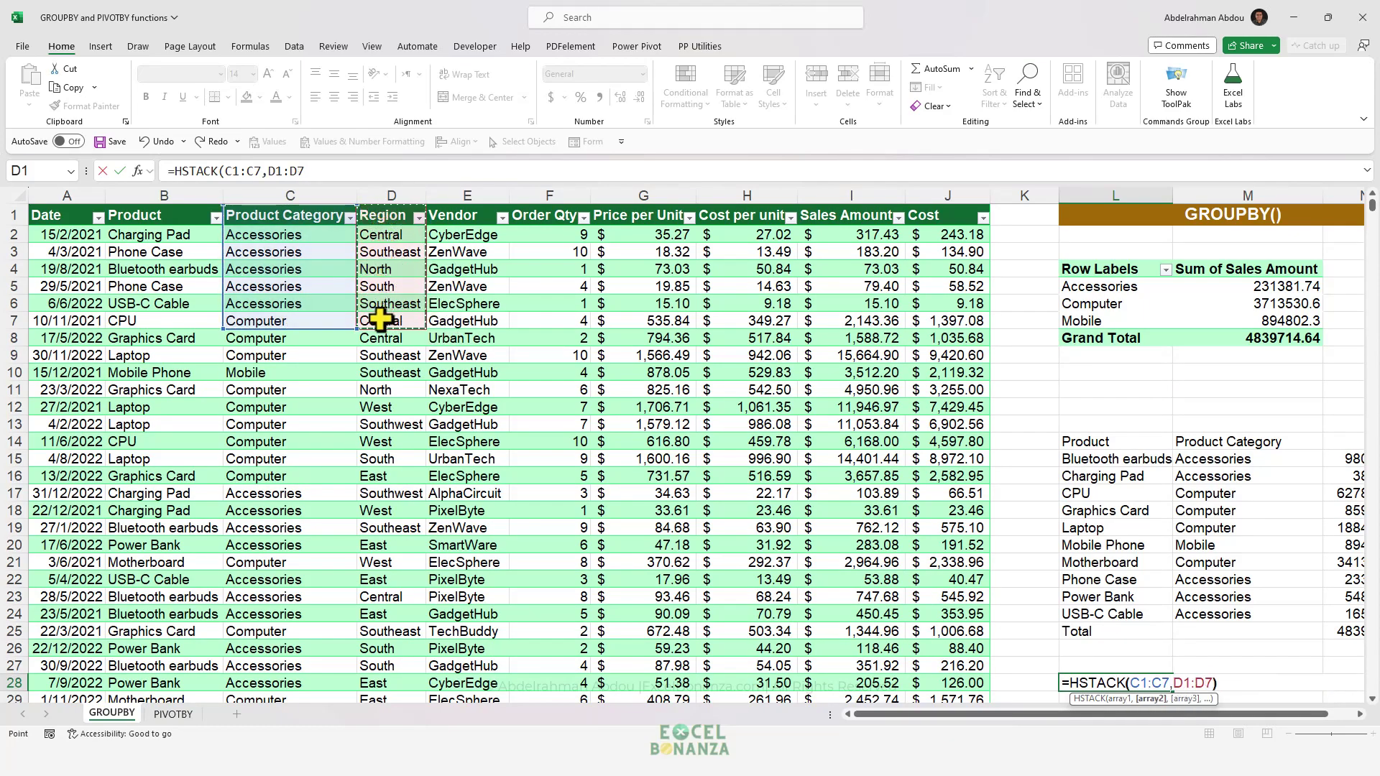
pyautogui.press('Return')
pyautogui.scroll(-3, 1090, 601)
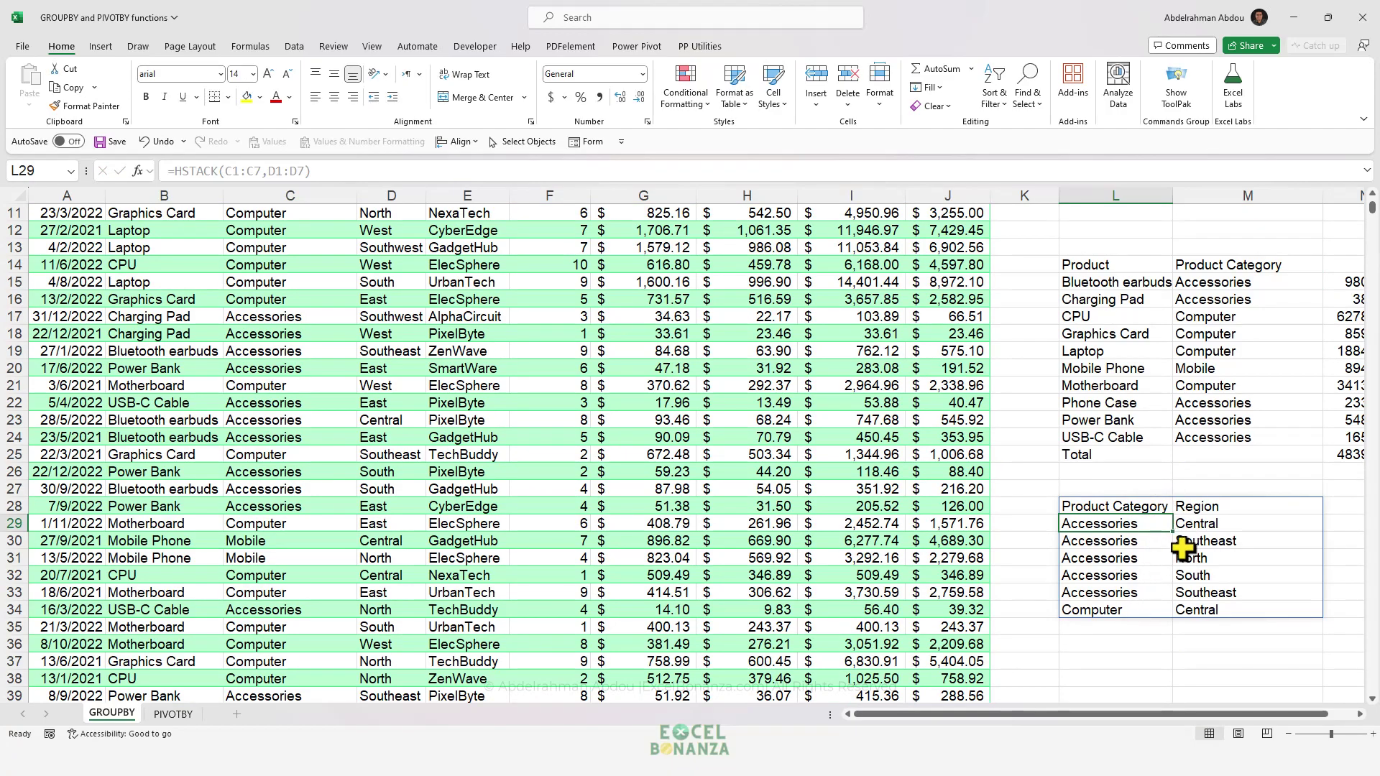
pyautogui.click(1115, 507)
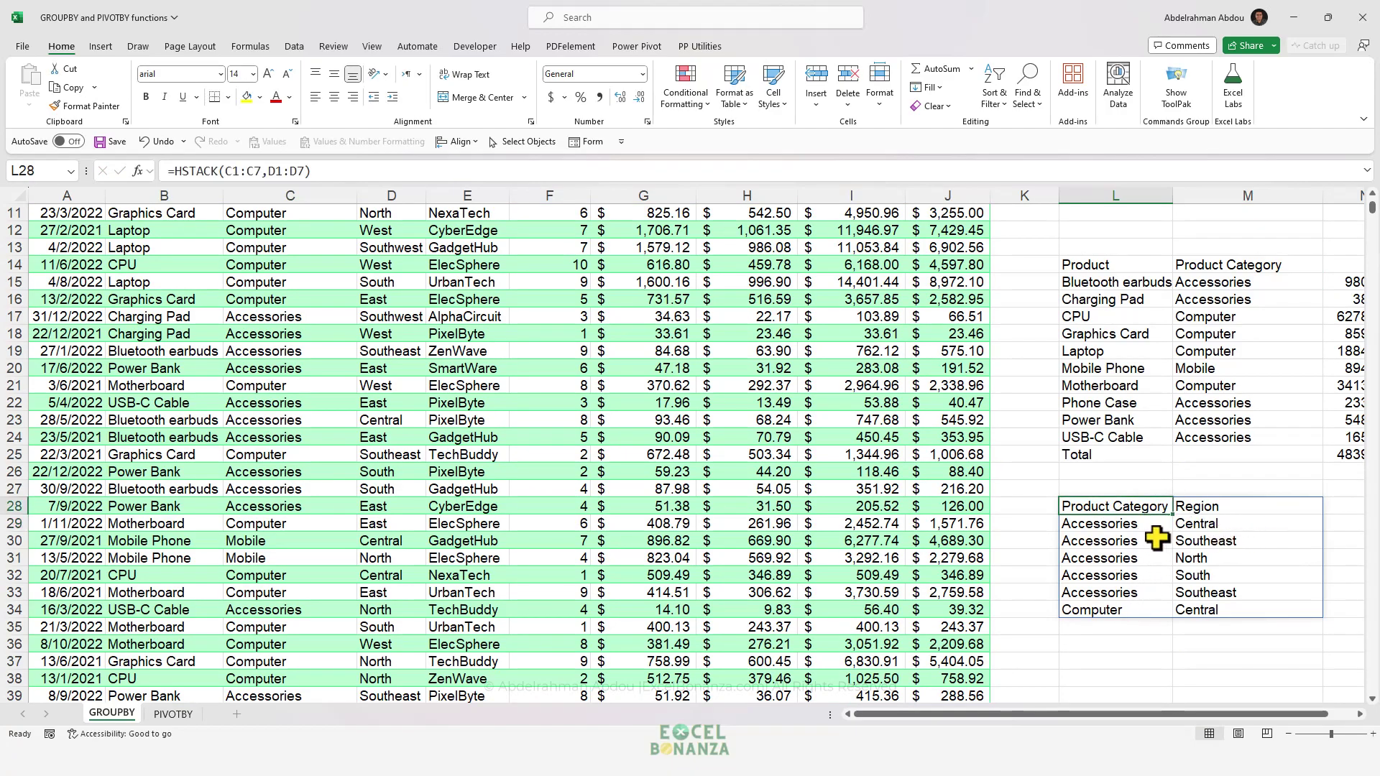
pyautogui.press('Delete')
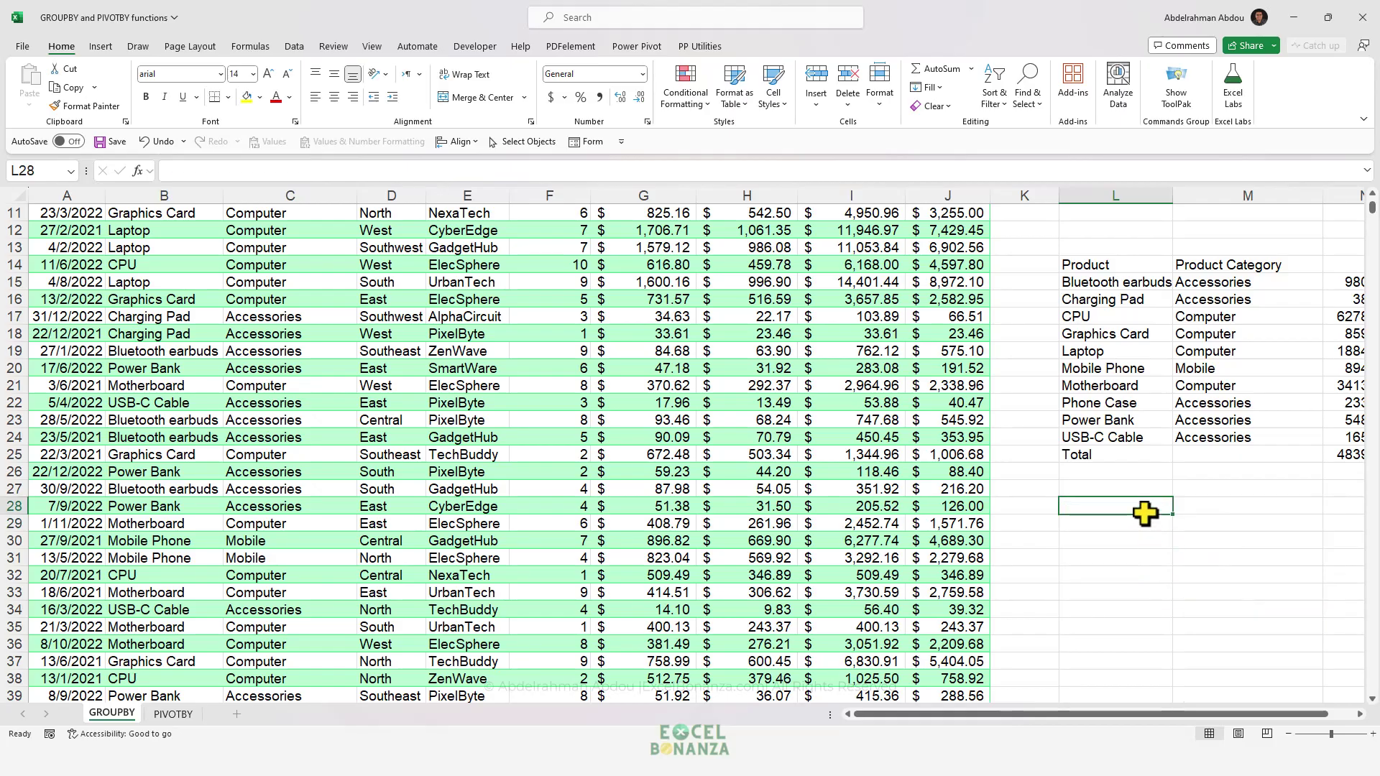
pyautogui.scroll(4, 1145, 518)
pyautogui.click(1068, 435)
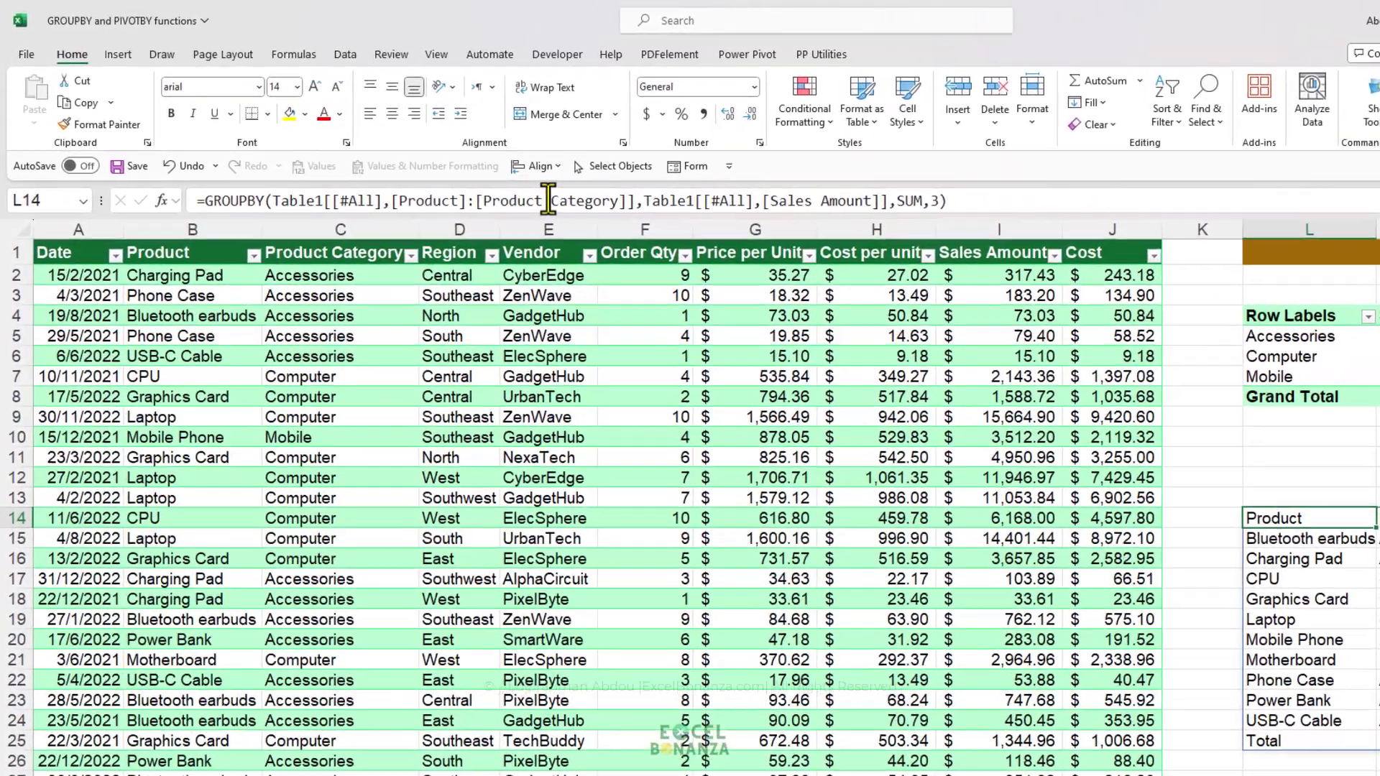
# - Replace the row fields with HSTACK(Table1[[#All],[Product Category]],Table1[[#All],[Product]])
pyautogui.moveTo(543, 171); pyautogui.dragTo(233, 171)
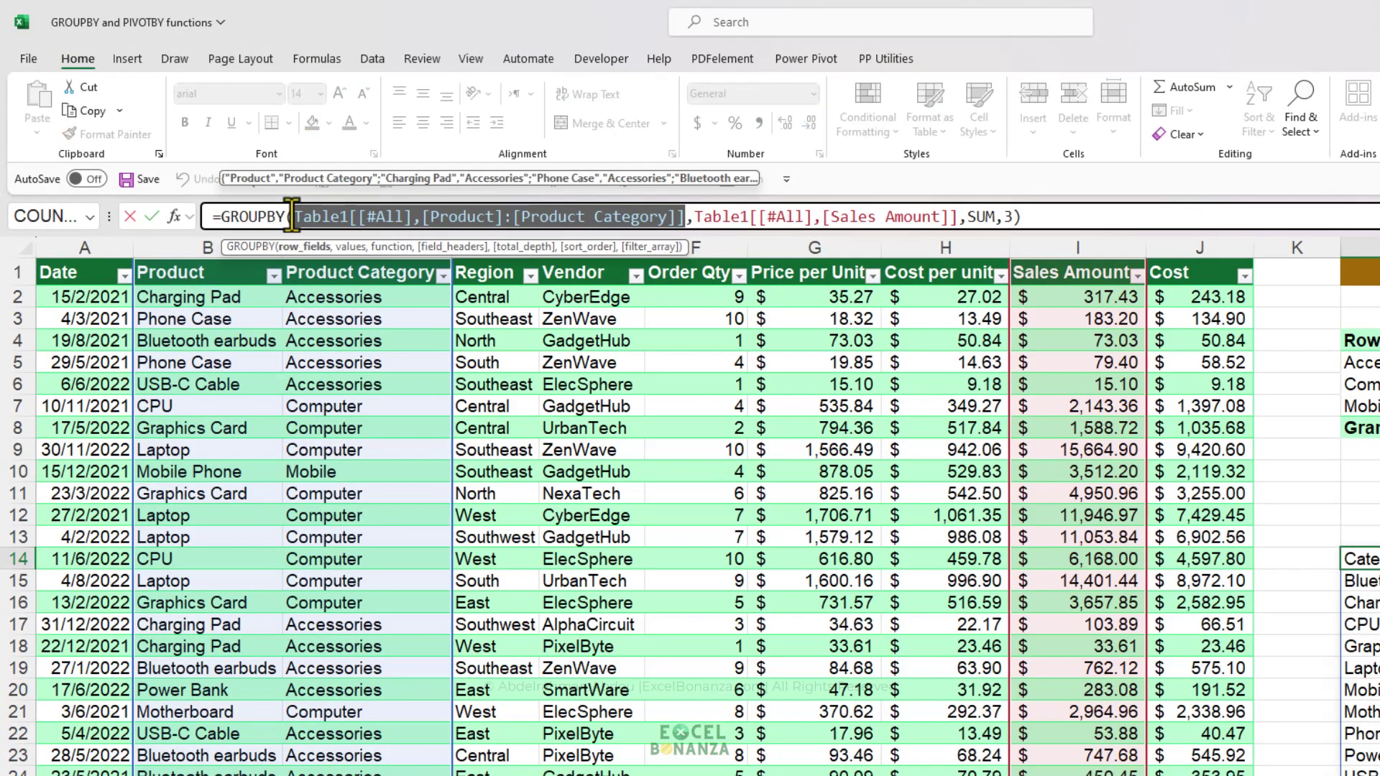
pyautogui.write('HSTACK(')
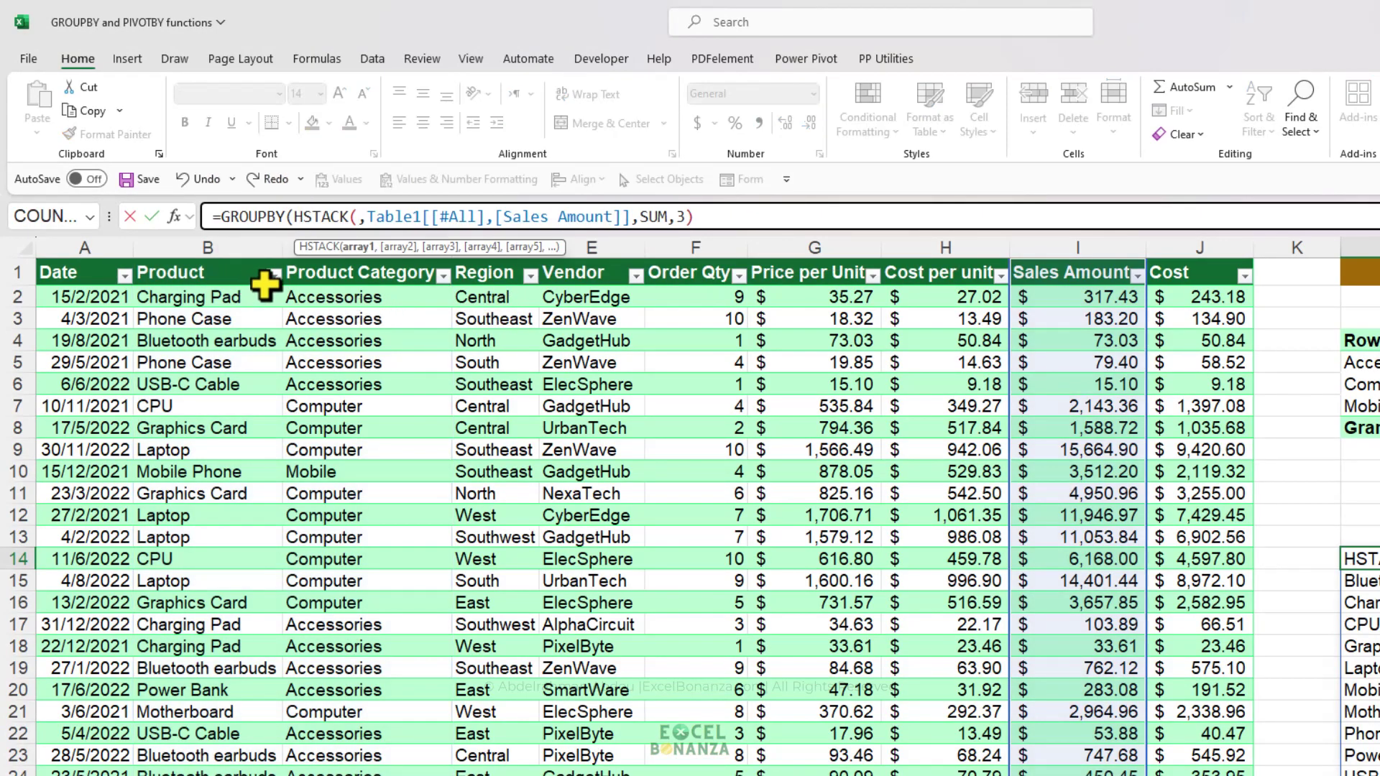
pyautogui.click(330, 272)
pyautogui.hotkey('ctrl', 'shift', 'Down')
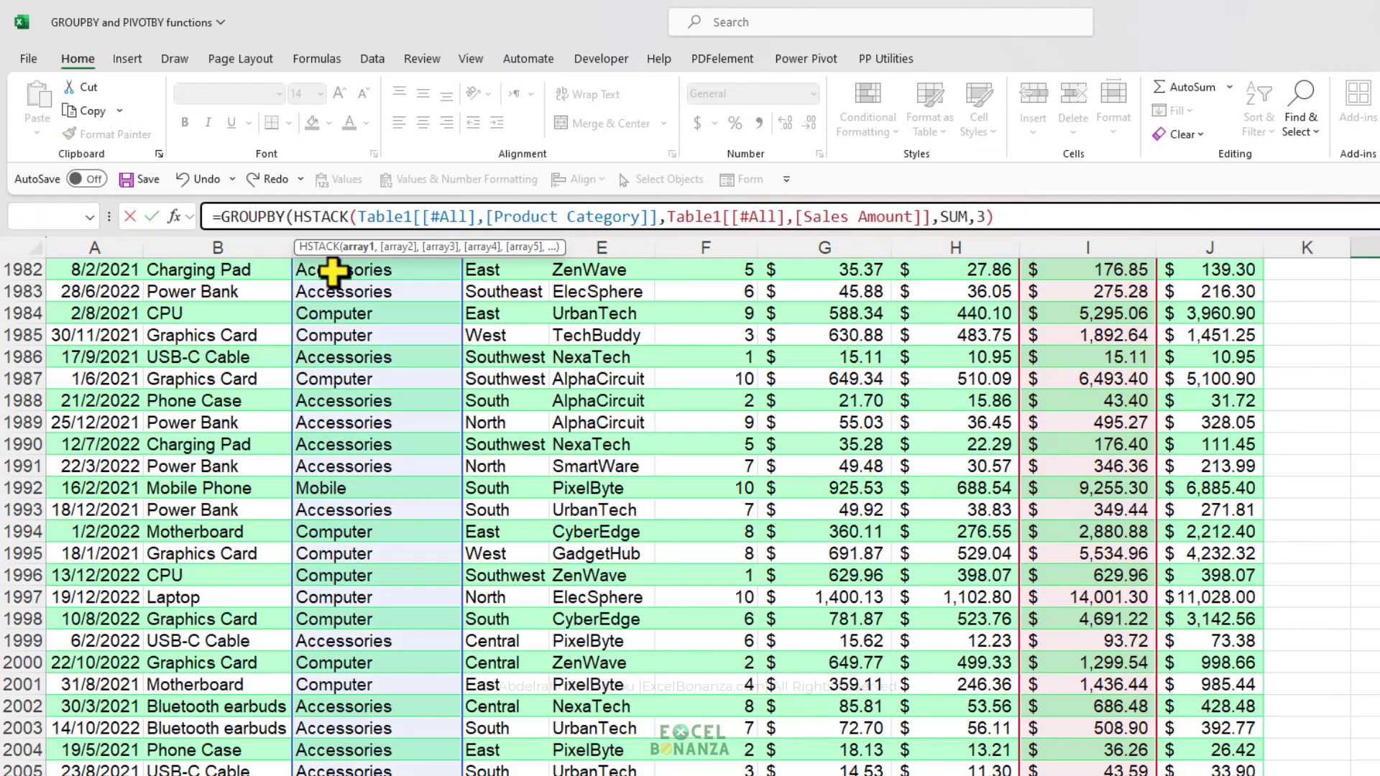
pyautogui.write(',')
pyautogui.scroll(15, 345, 288)
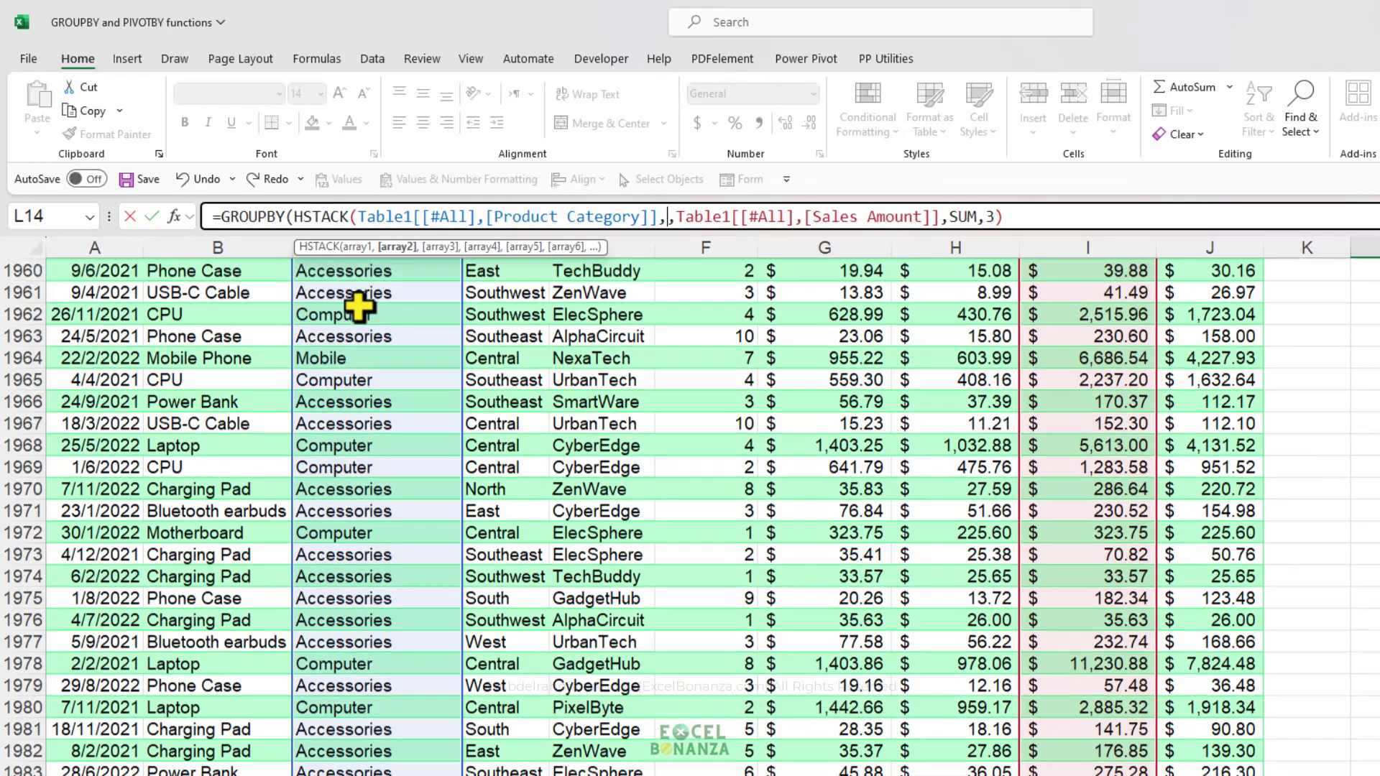
pyautogui.click(227, 291)
pyautogui.hotkey('ctrl', 'Up')
pyautogui.hotkey('ctrl', 'shift', 'Down')
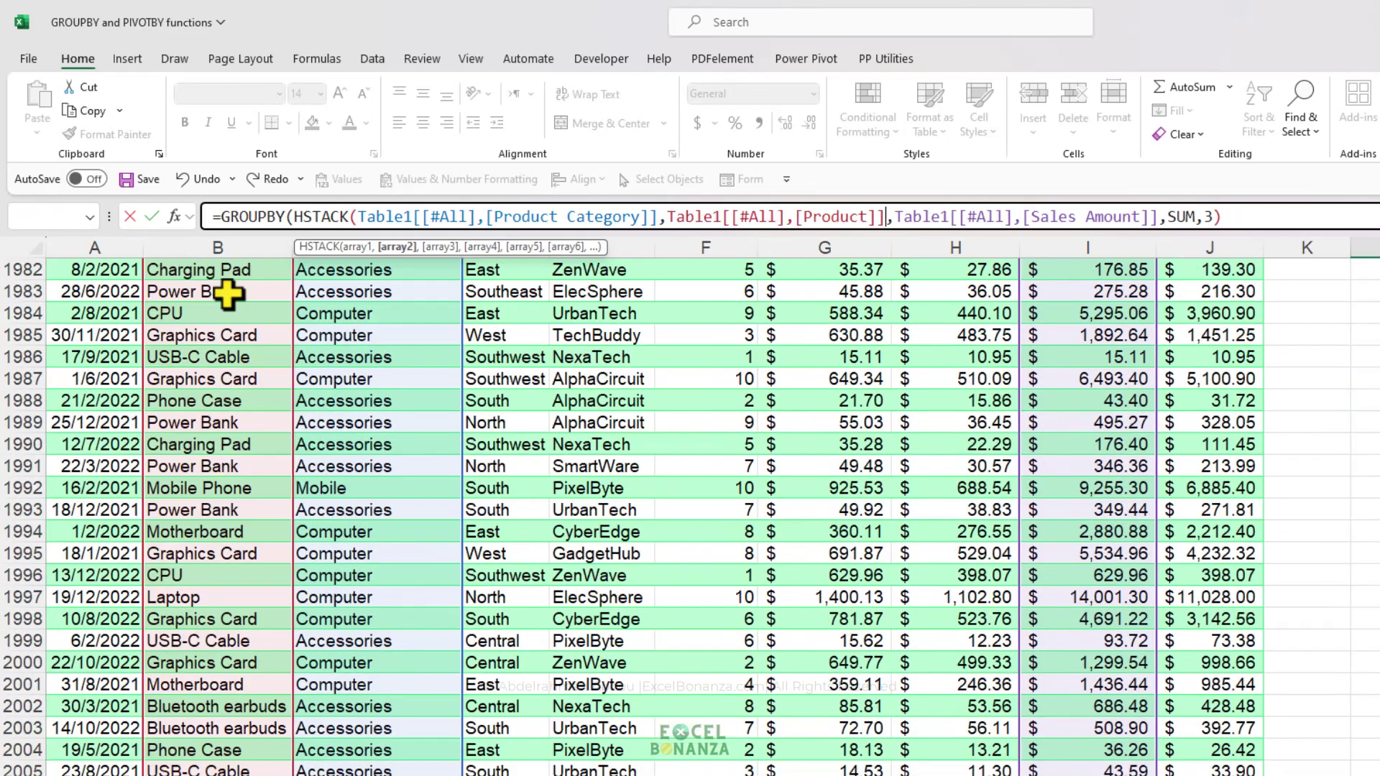
pyautogui.write(')')
pyautogui.press('Return')
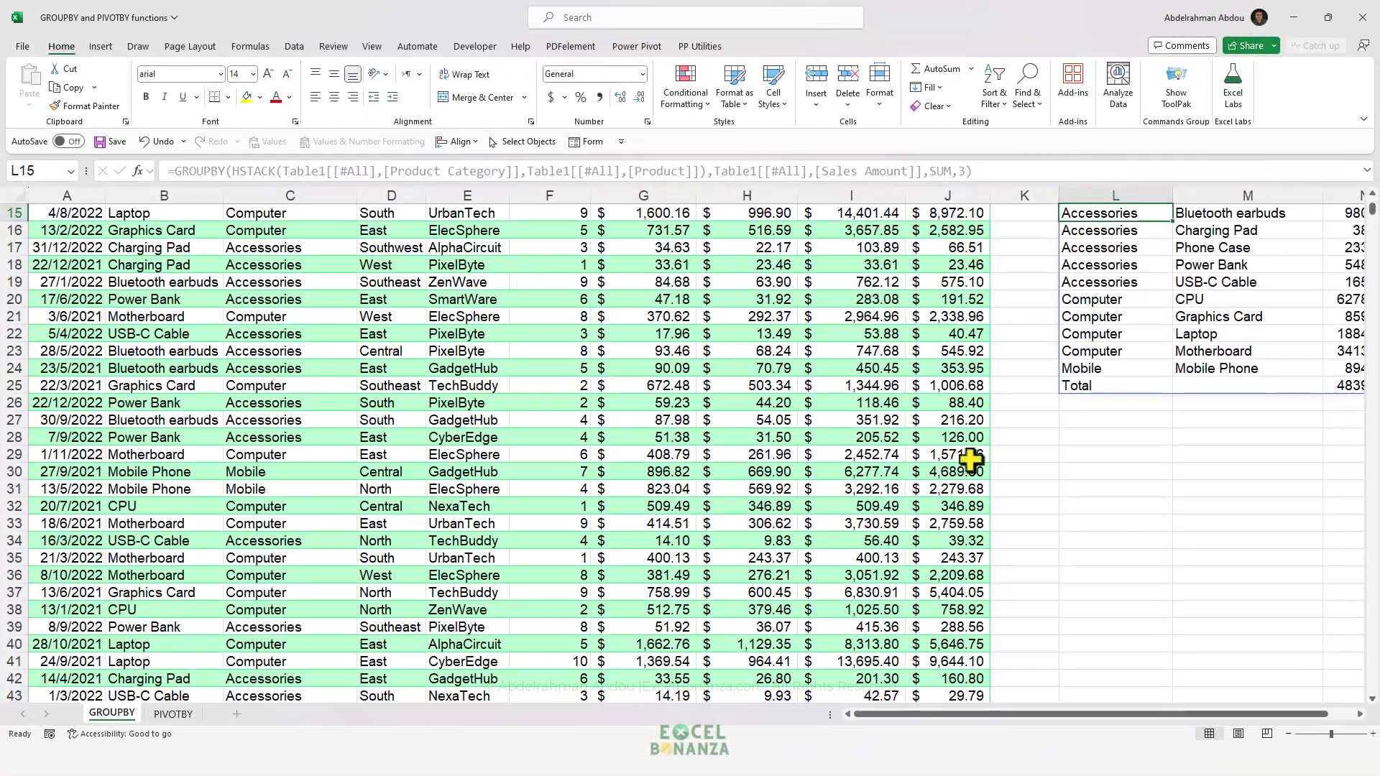
# - Review the spilled product names, sales sums and category labels, then reselect L14
pyautogui.scroll(5, 970, 460)
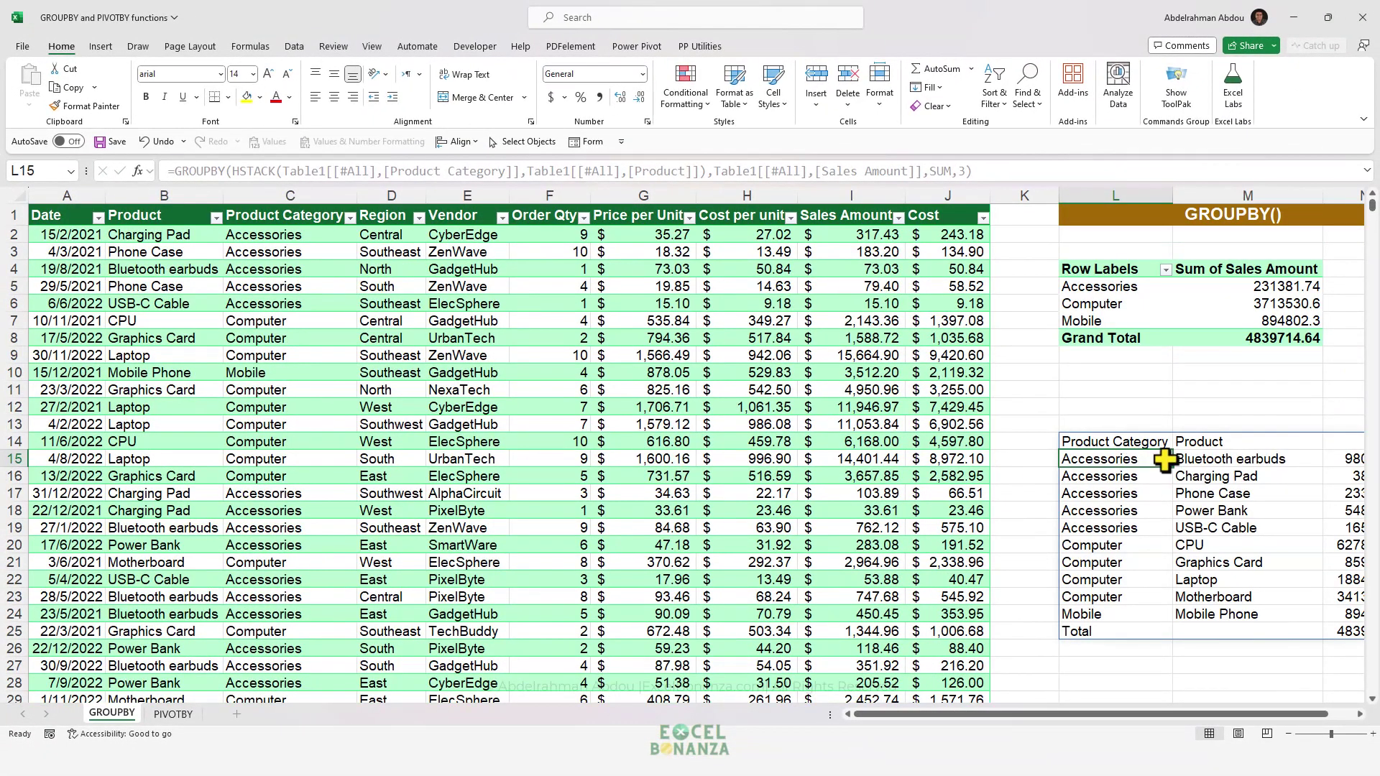
pyautogui.hscroll(1, 1173, 679)
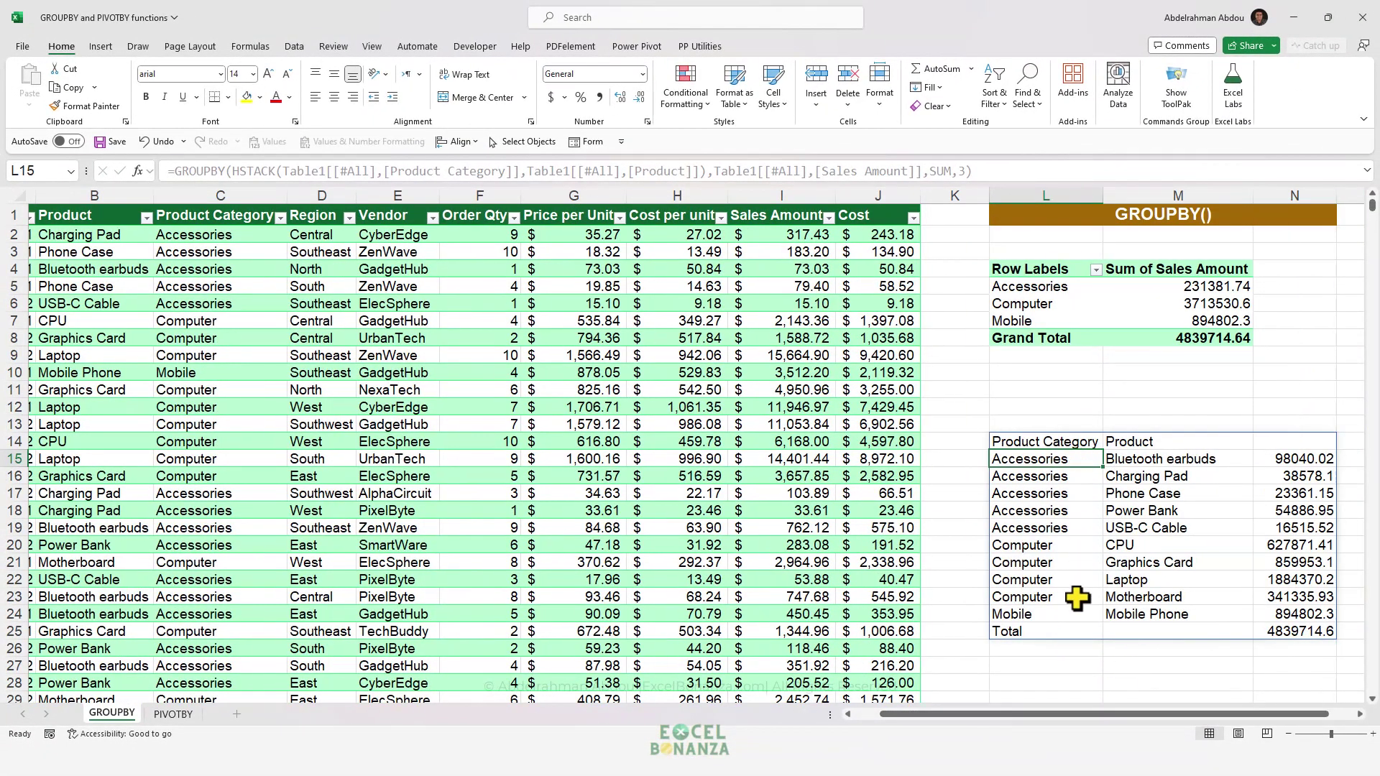
pyautogui.click(1176, 460)
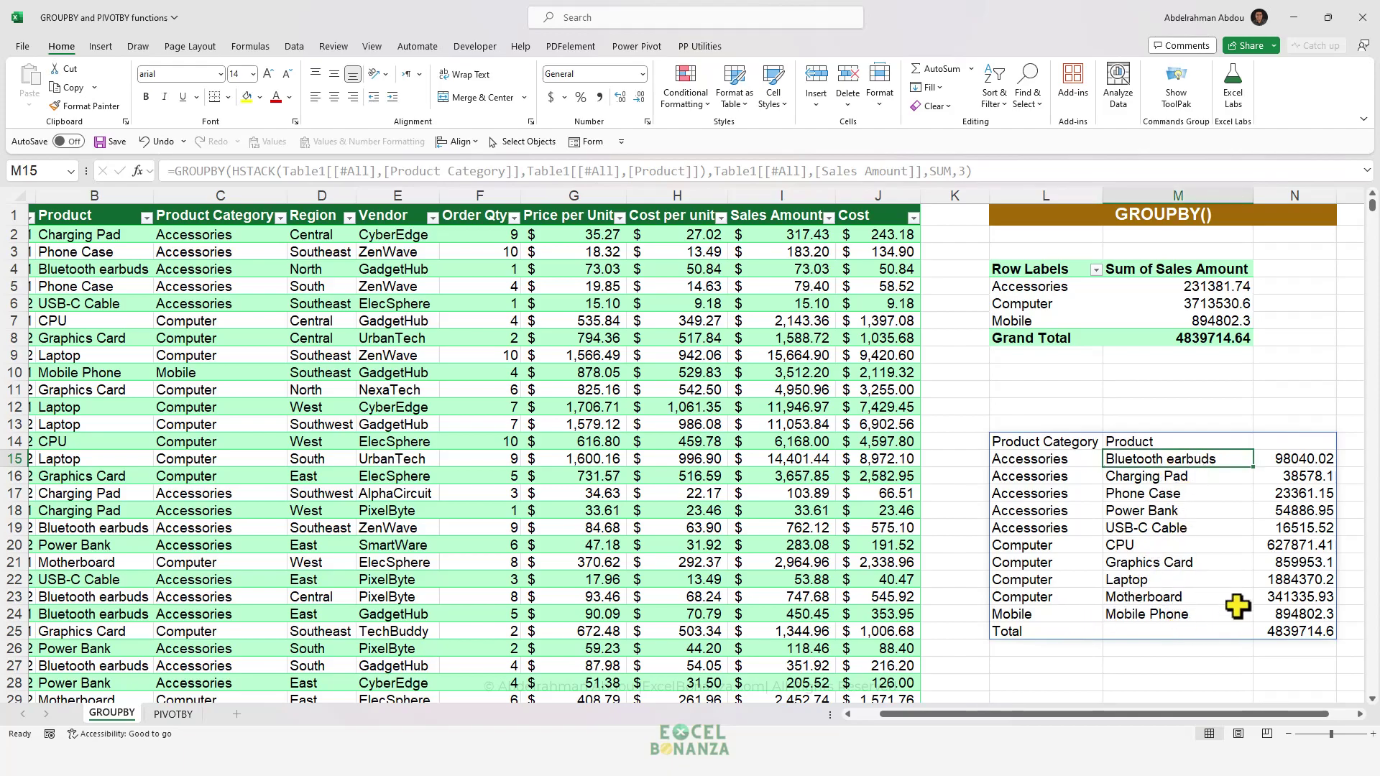
pyautogui.click(1315, 461)
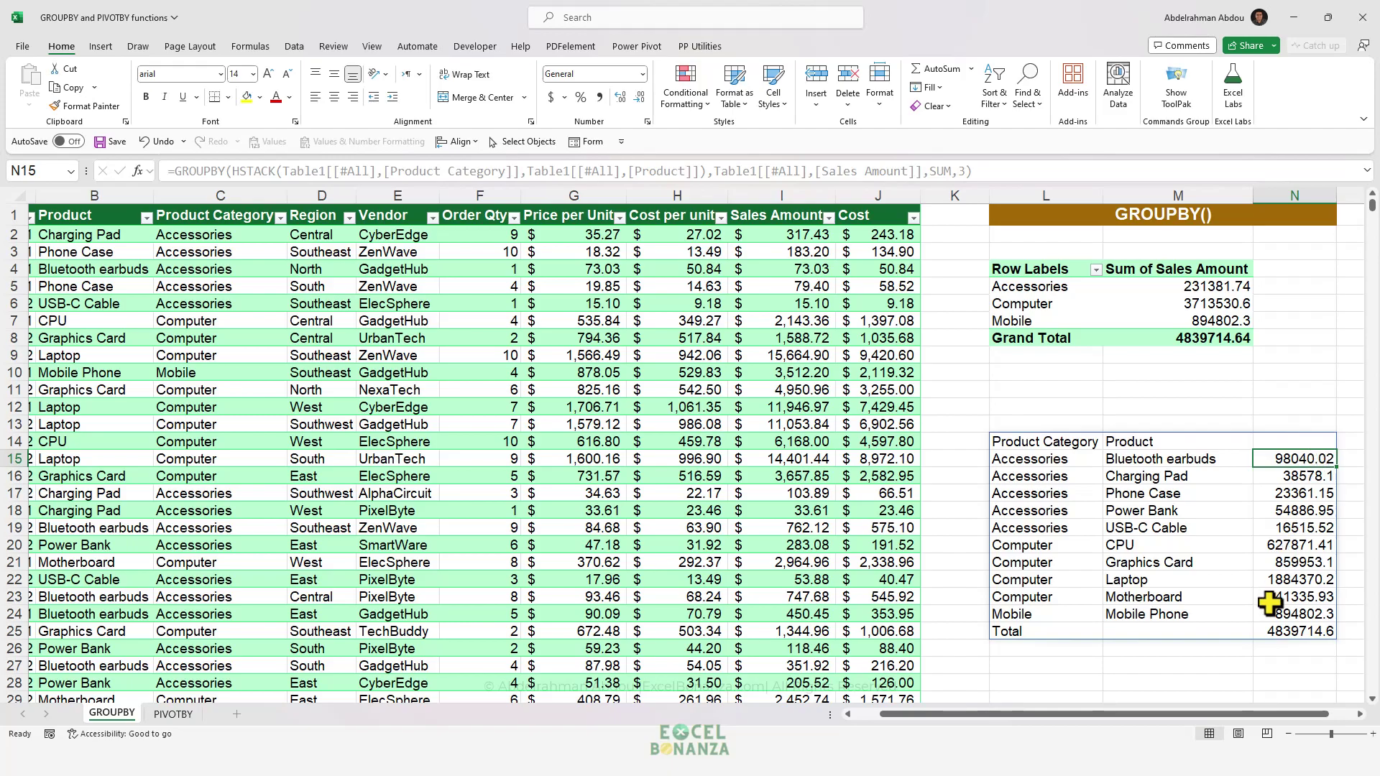
pyautogui.click(1082, 463)
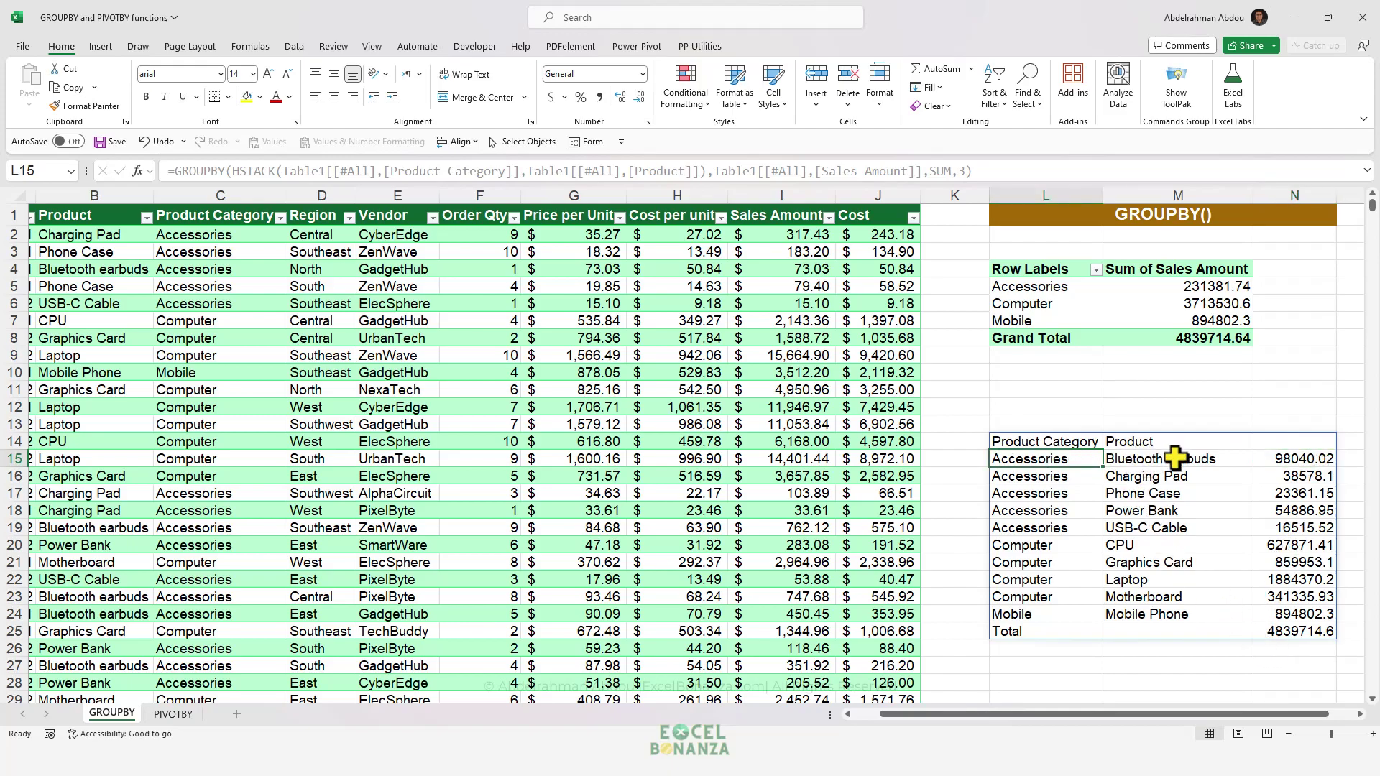
pyautogui.click(1084, 445)
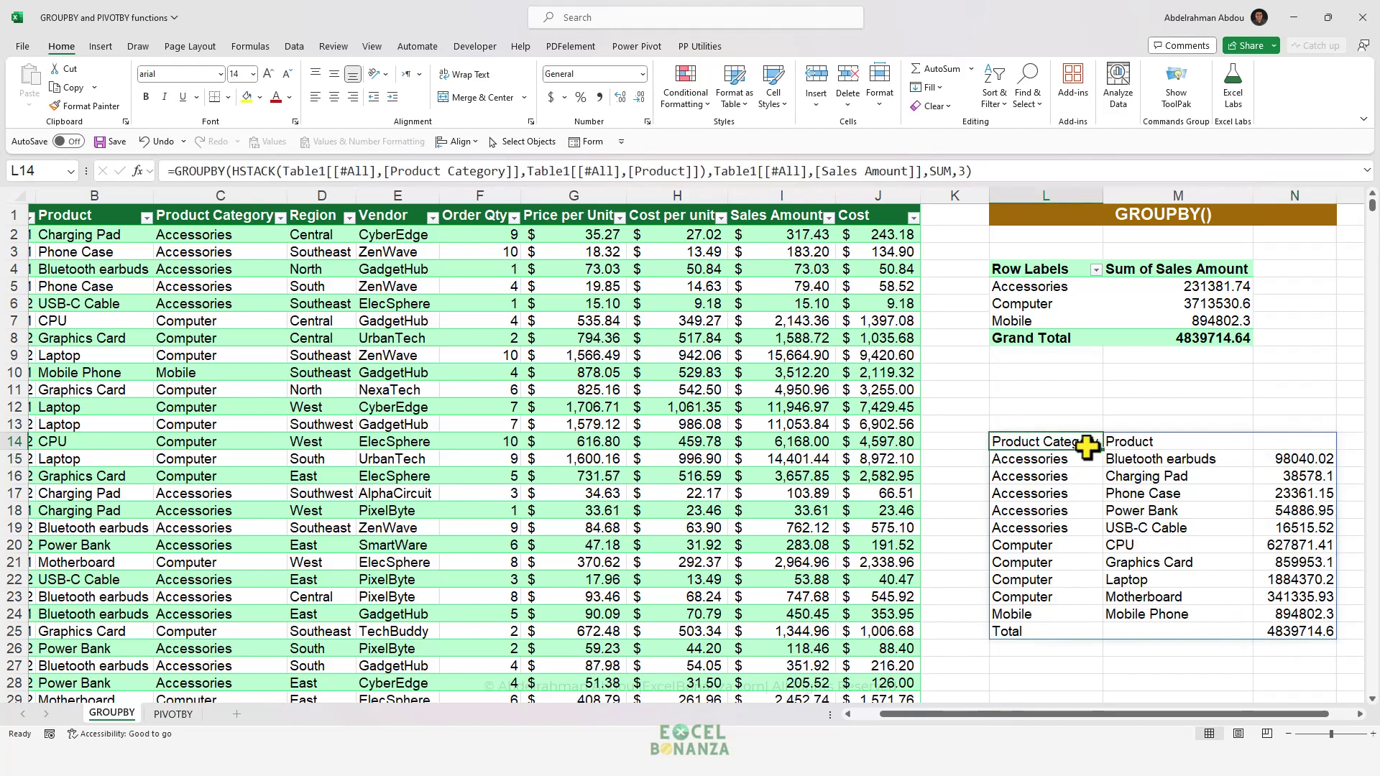
# - Add a total_depth argument, trying 0 for no totals, then 1 for a grand Total row
pyautogui.click(965, 171)
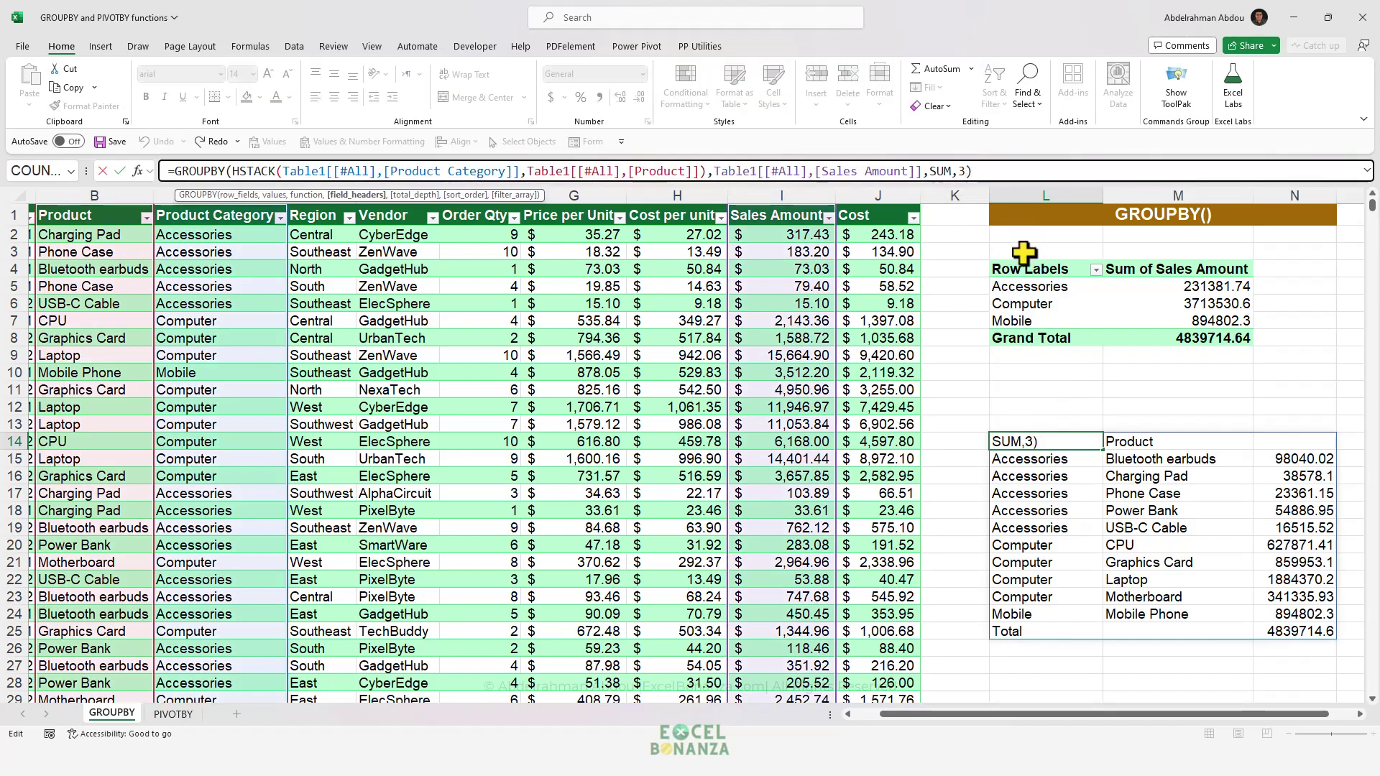
pyautogui.write(',')
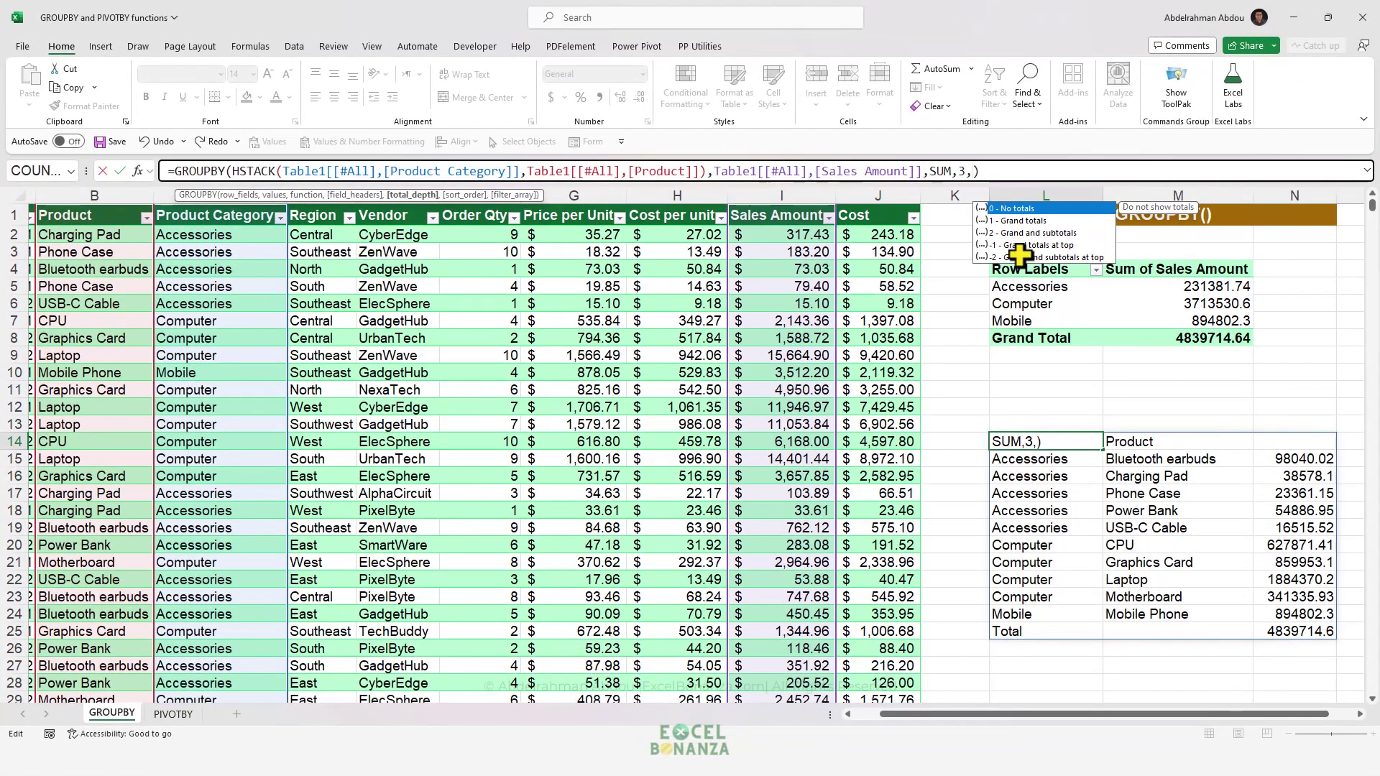
pyautogui.write('0')
pyautogui.press('Return')
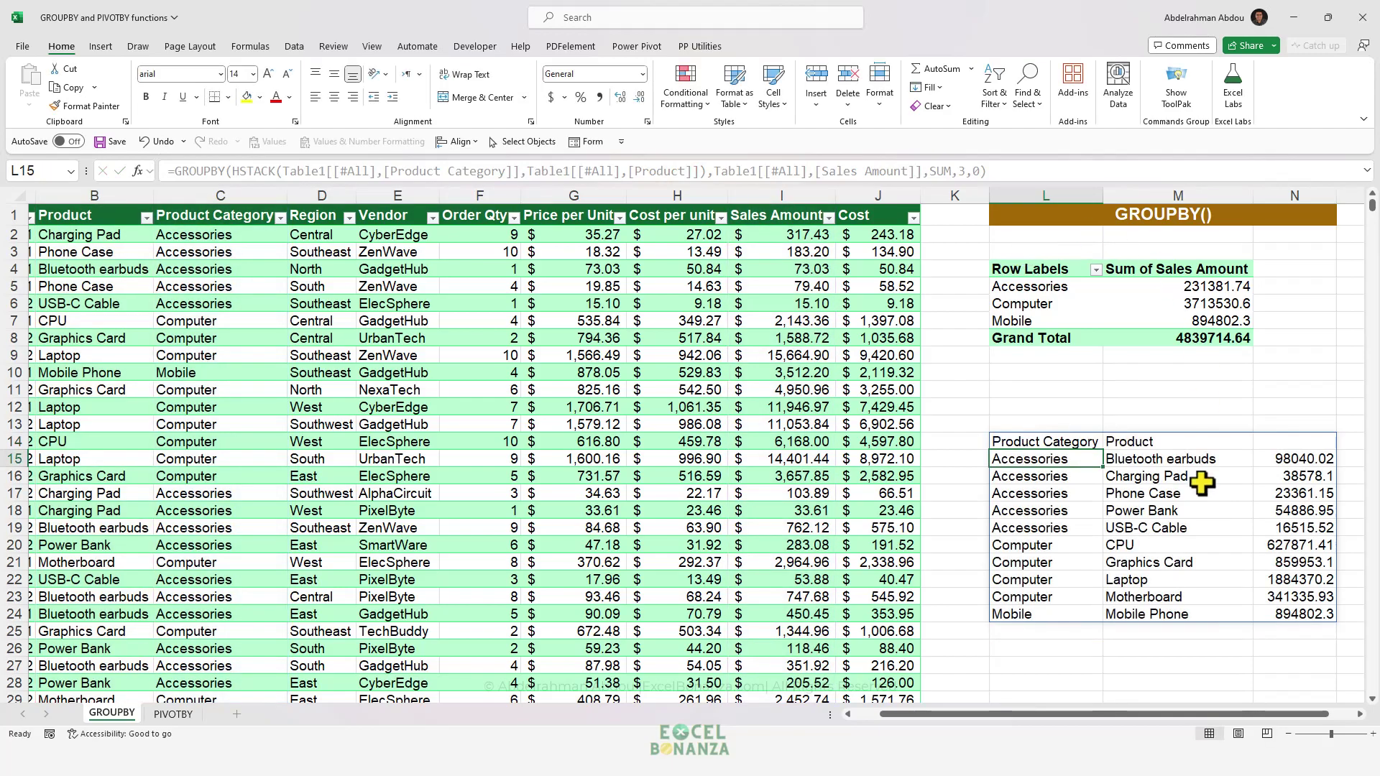
pyautogui.click(1035, 443)
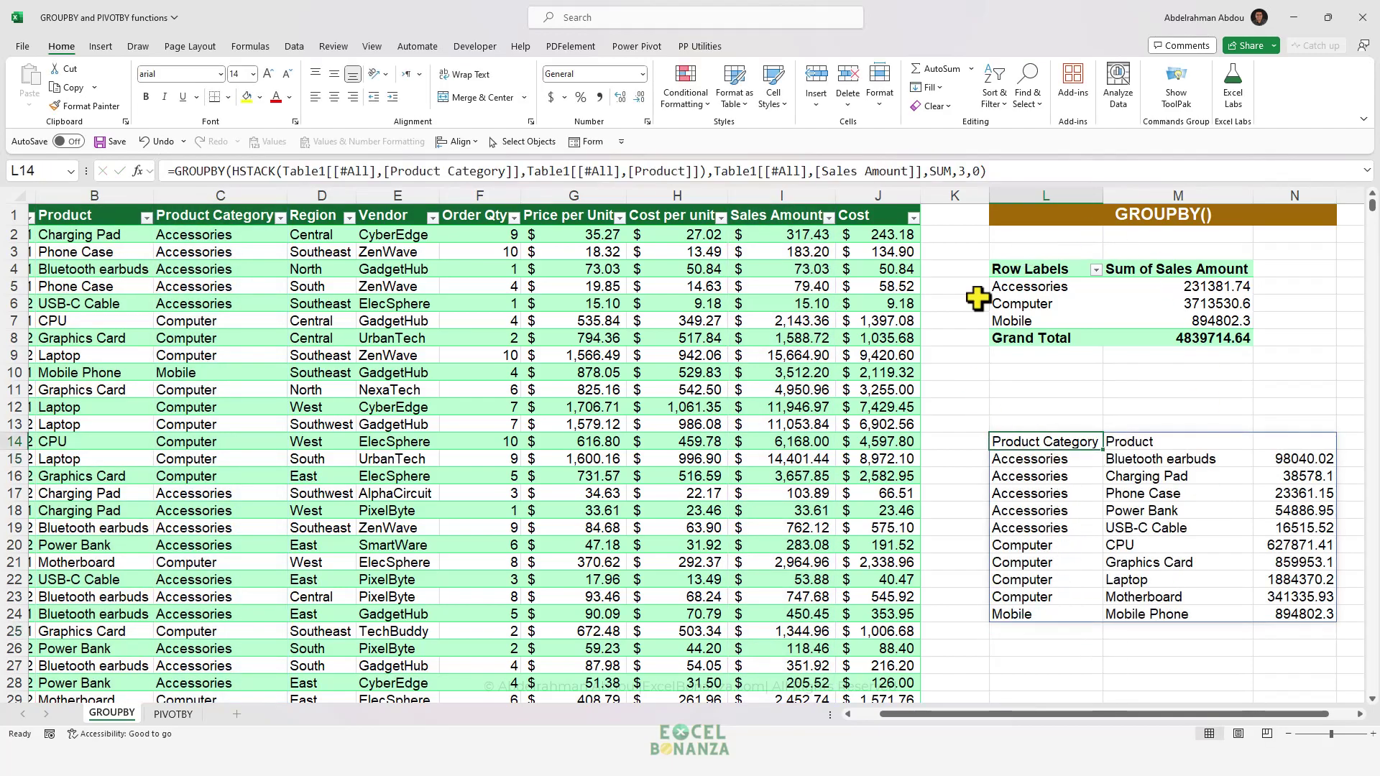
pyautogui.press('F2')
pyautogui.press('BackSpace')
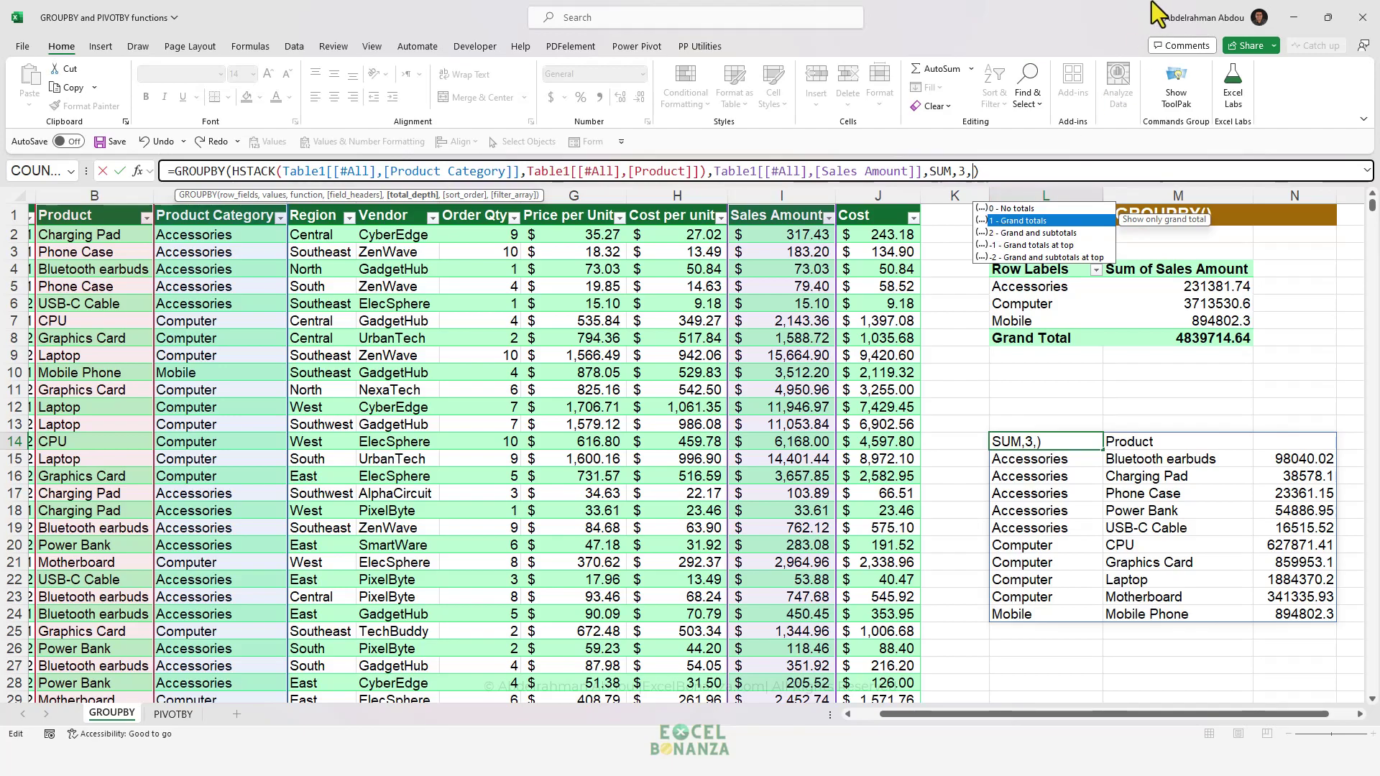
pyautogui.write('1')
pyautogui.press('Return')
pyautogui.click(1028, 632)
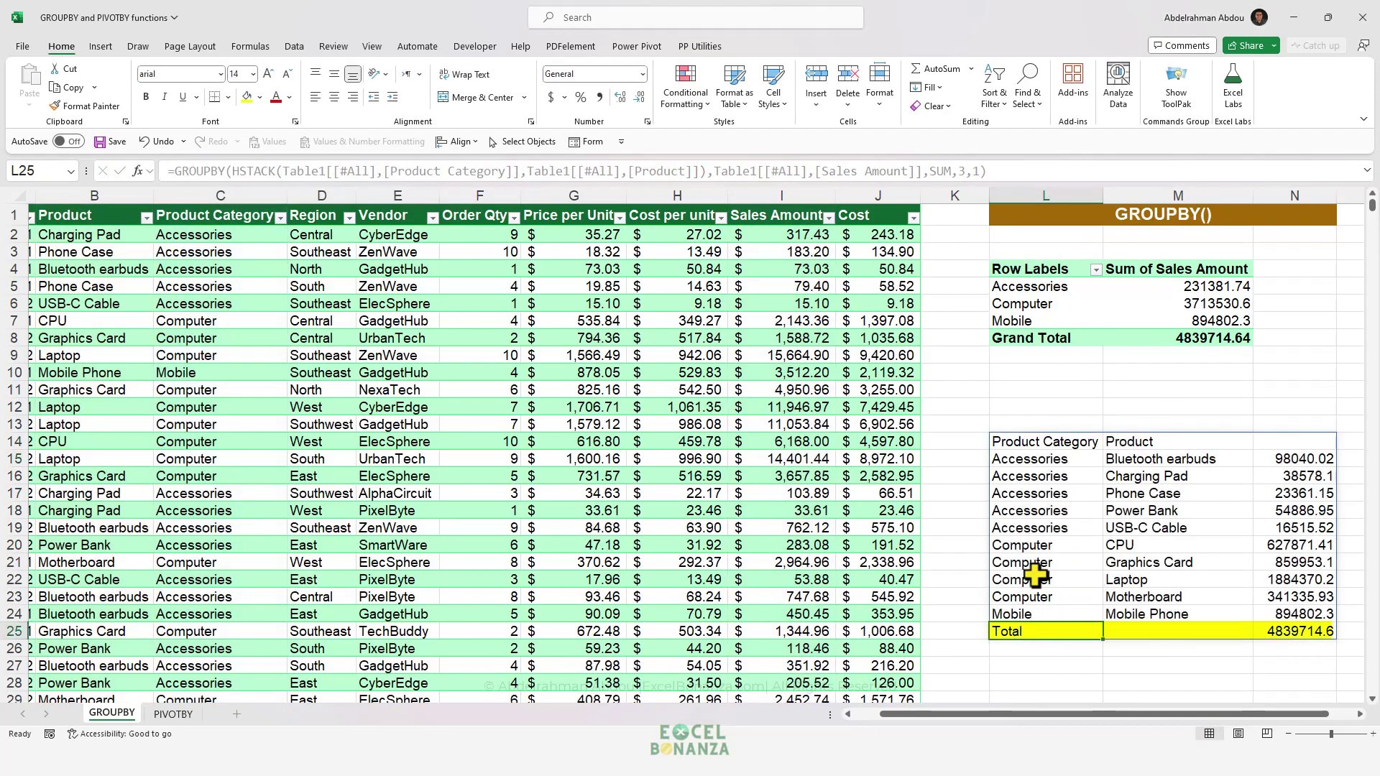
# - Change total_depth to 2 to add category subtotals, checking the Accessories subtotal
pyautogui.doubleClick(1049, 446)
pyautogui.press('BackSpace')
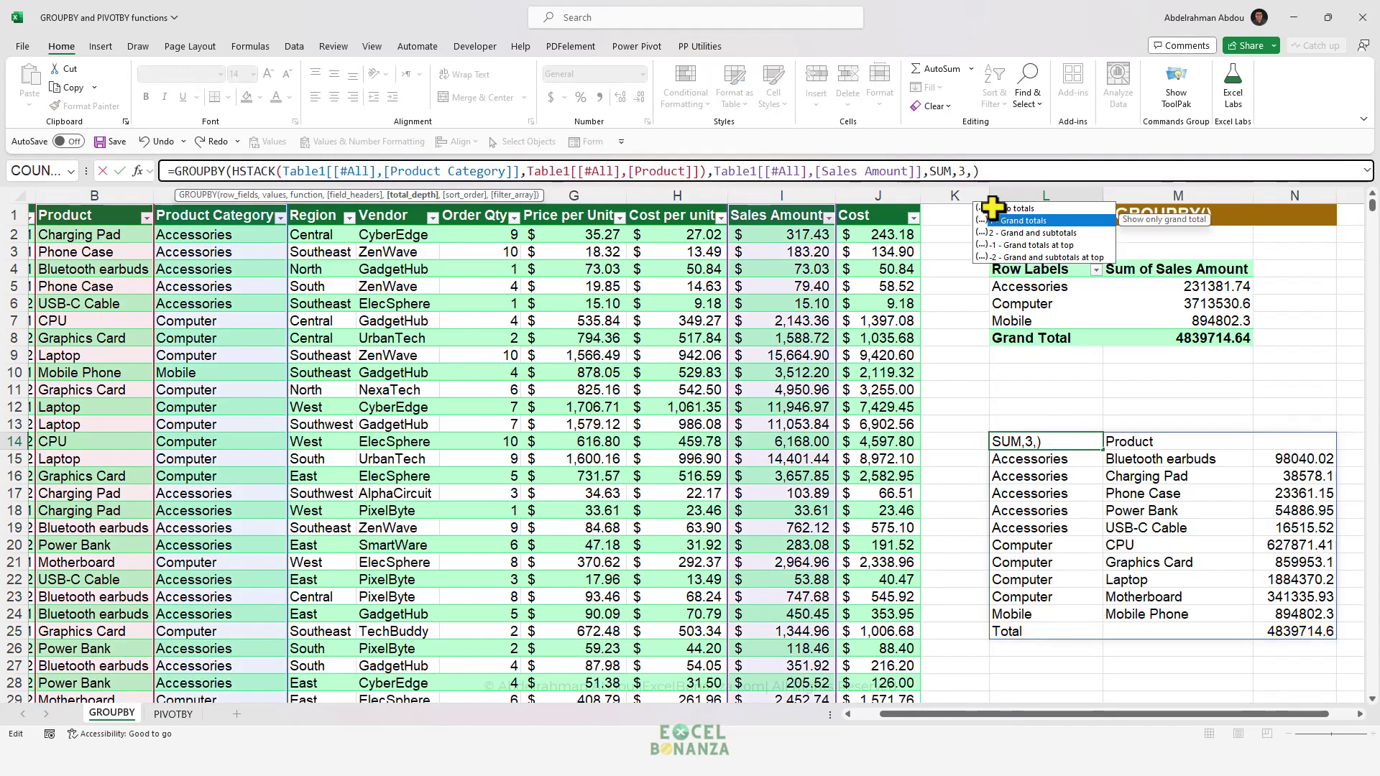
pyautogui.write('2')
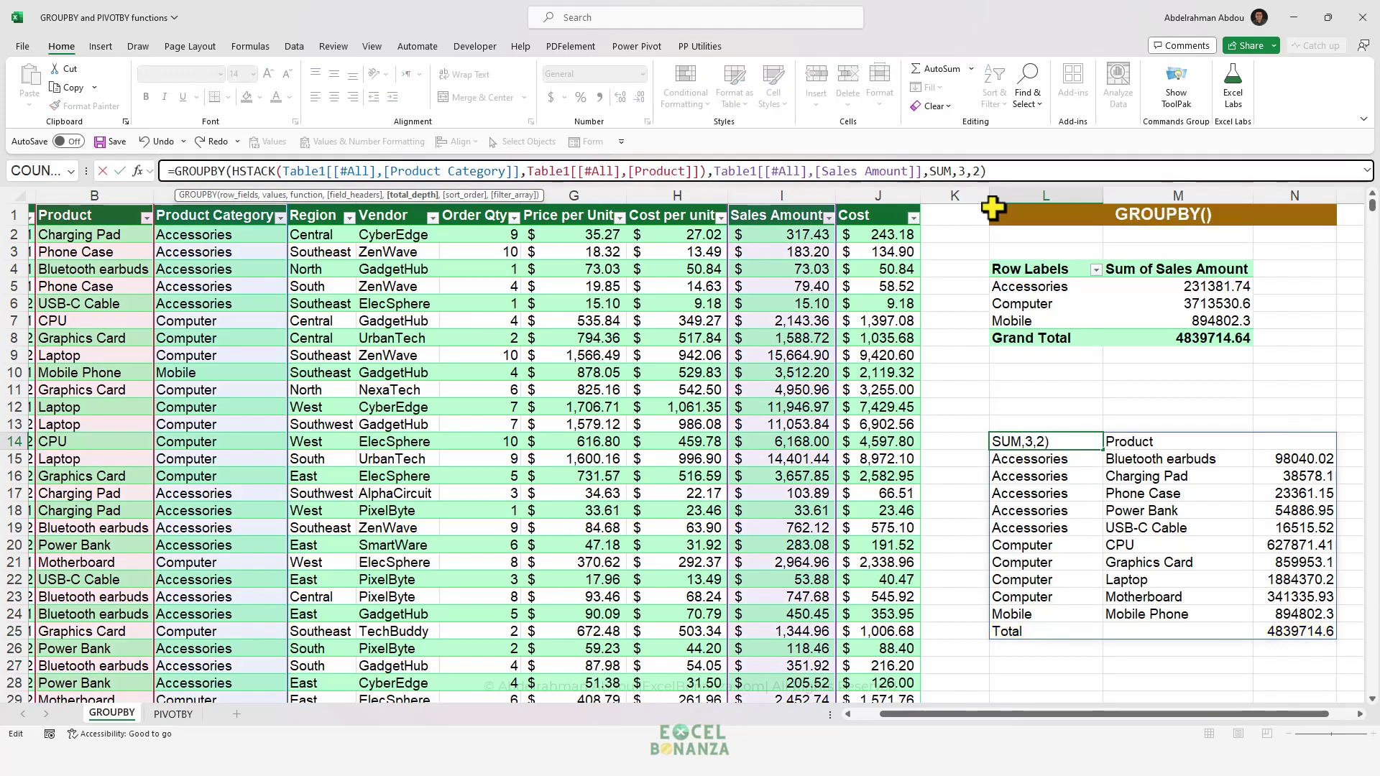
pyautogui.press('Return')
pyautogui.click(1071, 544)
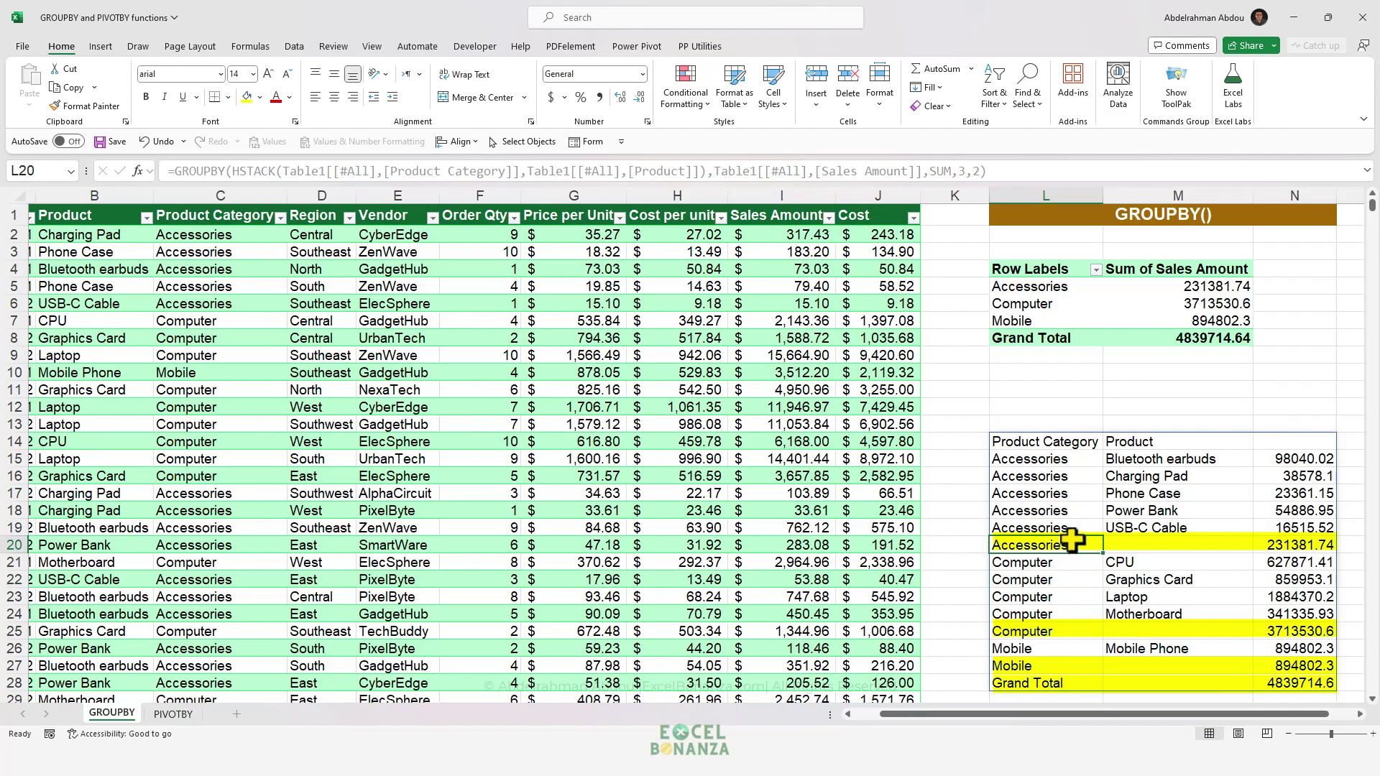
pyautogui.moveTo(1294, 458); pyautogui.dragTo(1293, 527)
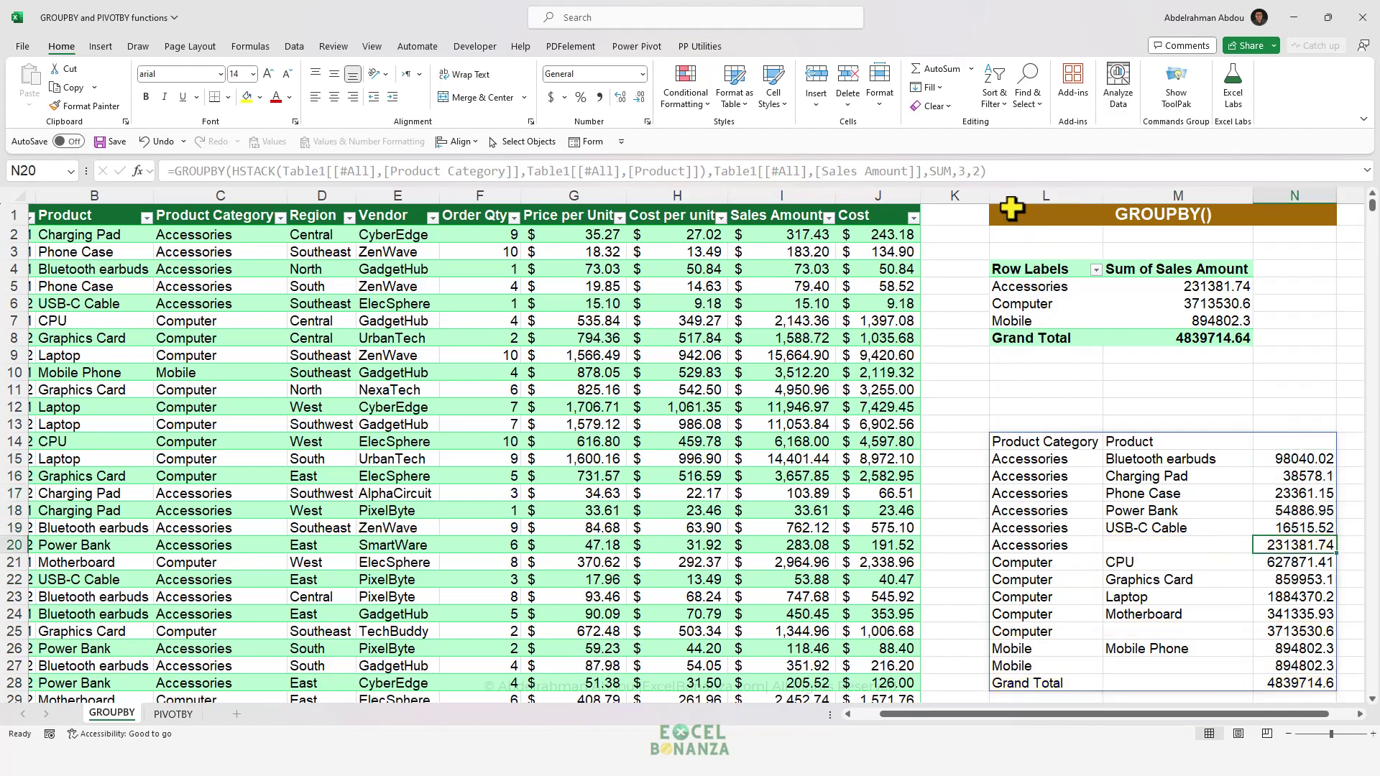
# - Change total_depth to -1 to show the grand total at the top
pyautogui.press('F2')
pyautogui.press('BackSpace')
pyautogui.press('Down')
pyautogui.press('Down')
pyautogui.press('Down')
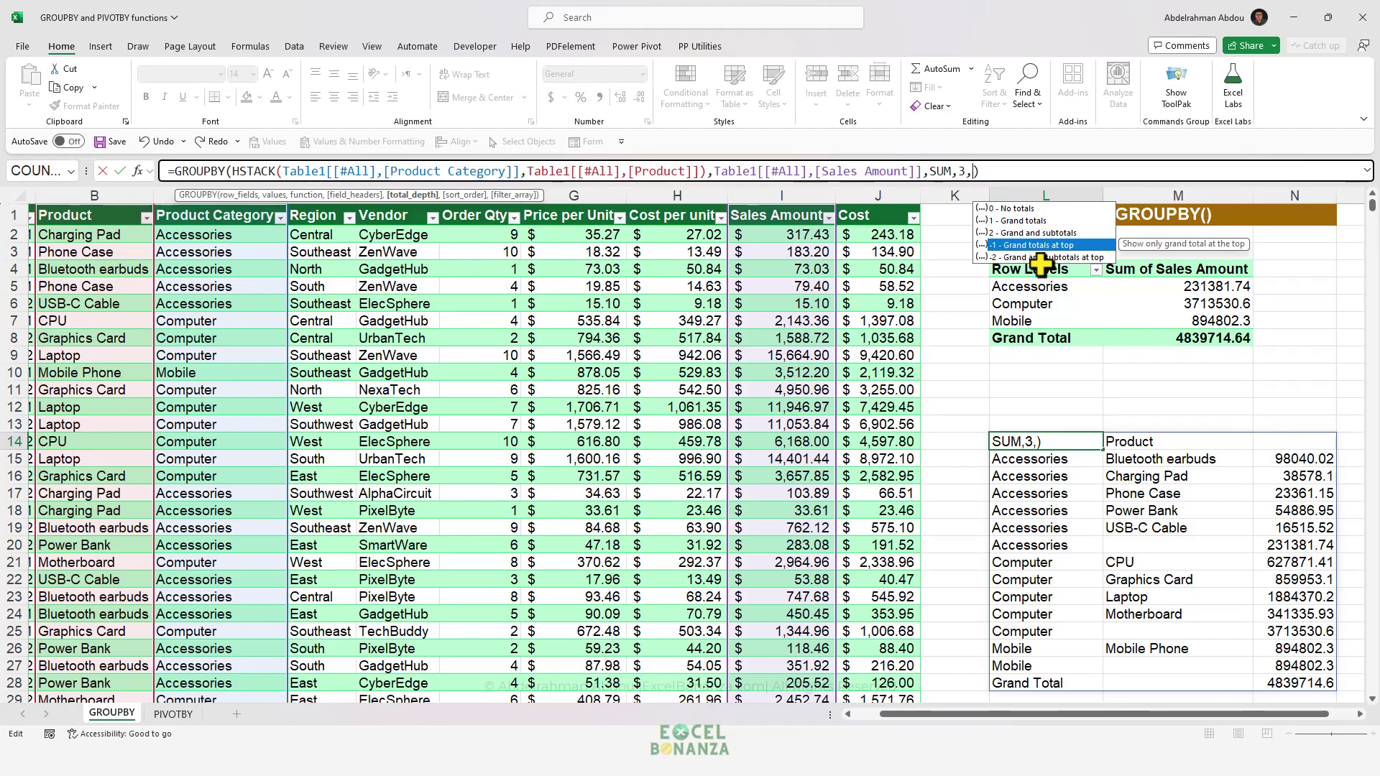
pyautogui.press('Tab')
pyautogui.hotkey('ctrl', 'Return')
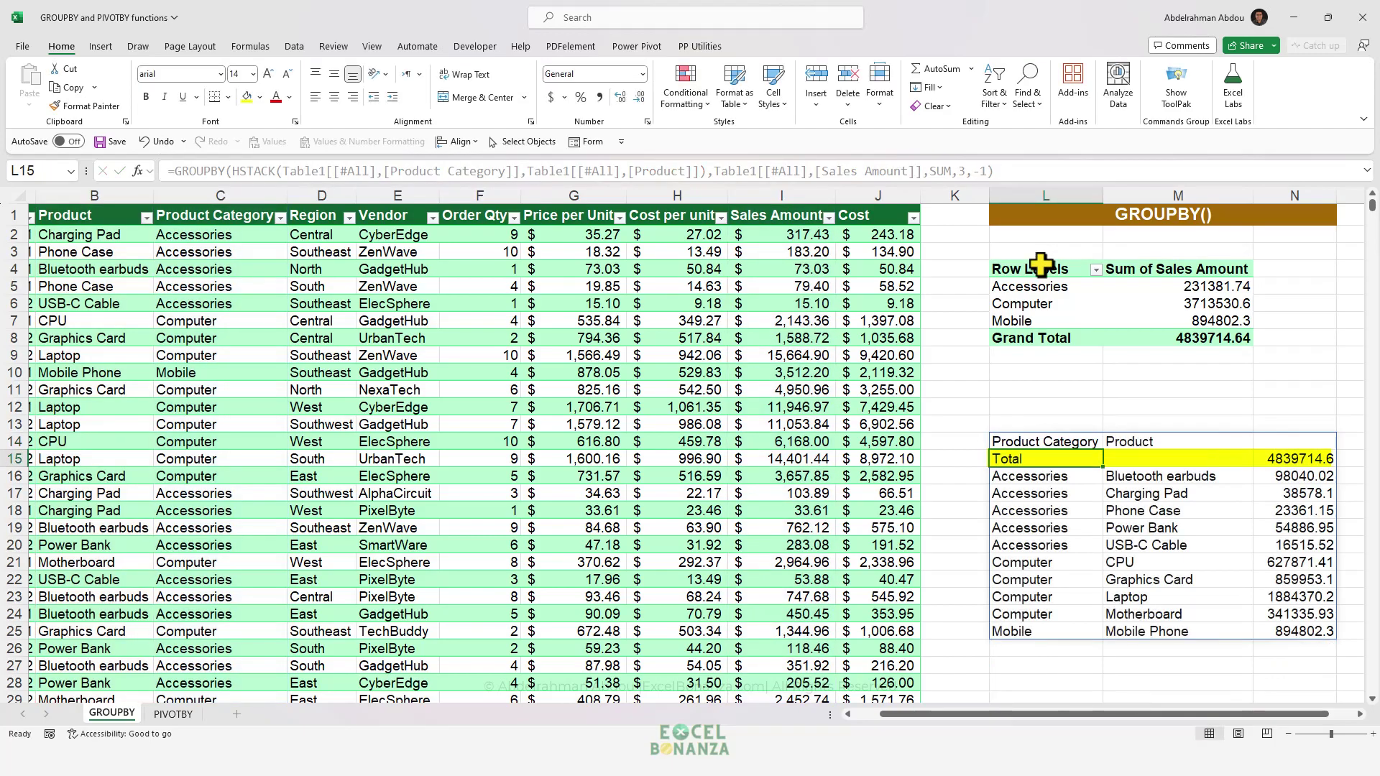
# - Change total_depth to -2, placing the grand total and category subtotals at the top
pyautogui.press('F2')
pyautogui.press('BackSpace')
pyautogui.press('BackSpace')
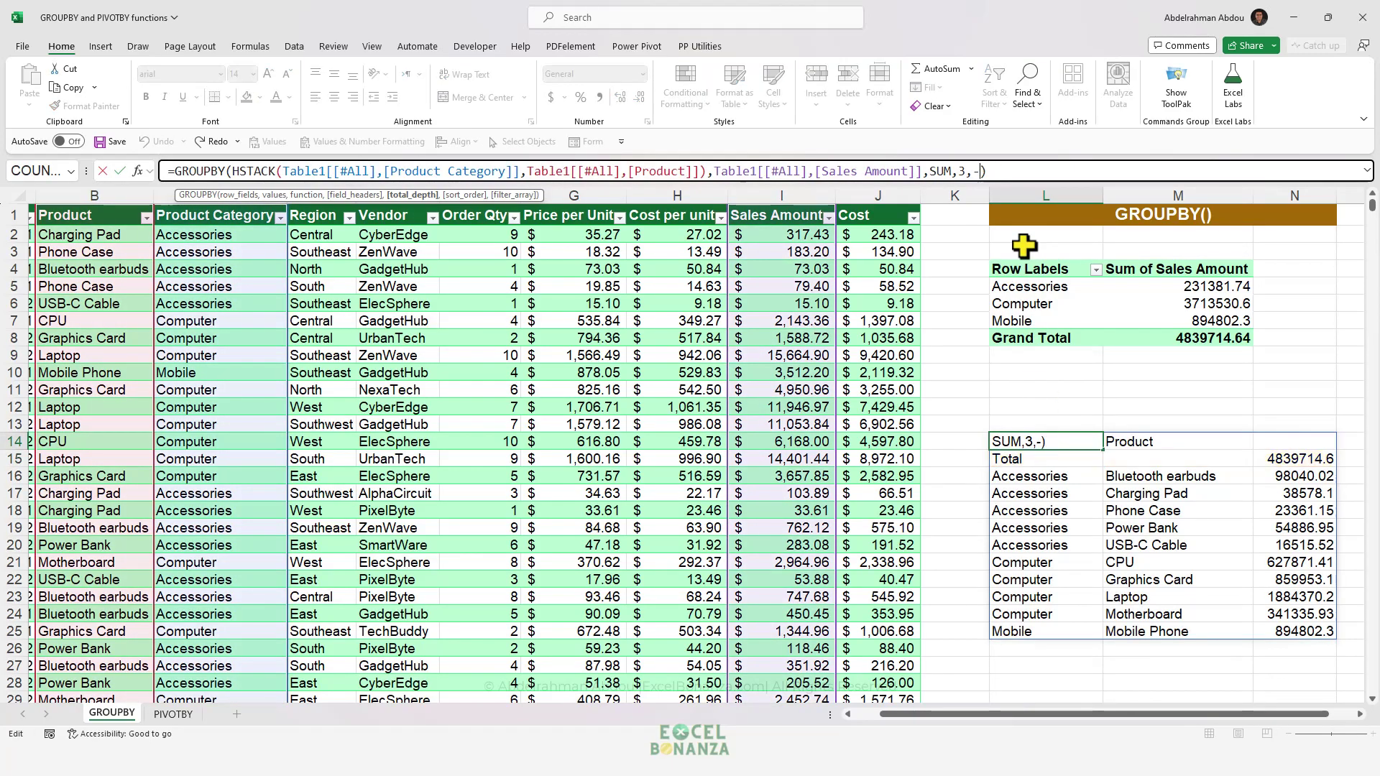
pyautogui.press('Down')
pyautogui.press('Down')
pyautogui.press('Down')
pyautogui.press('Down')
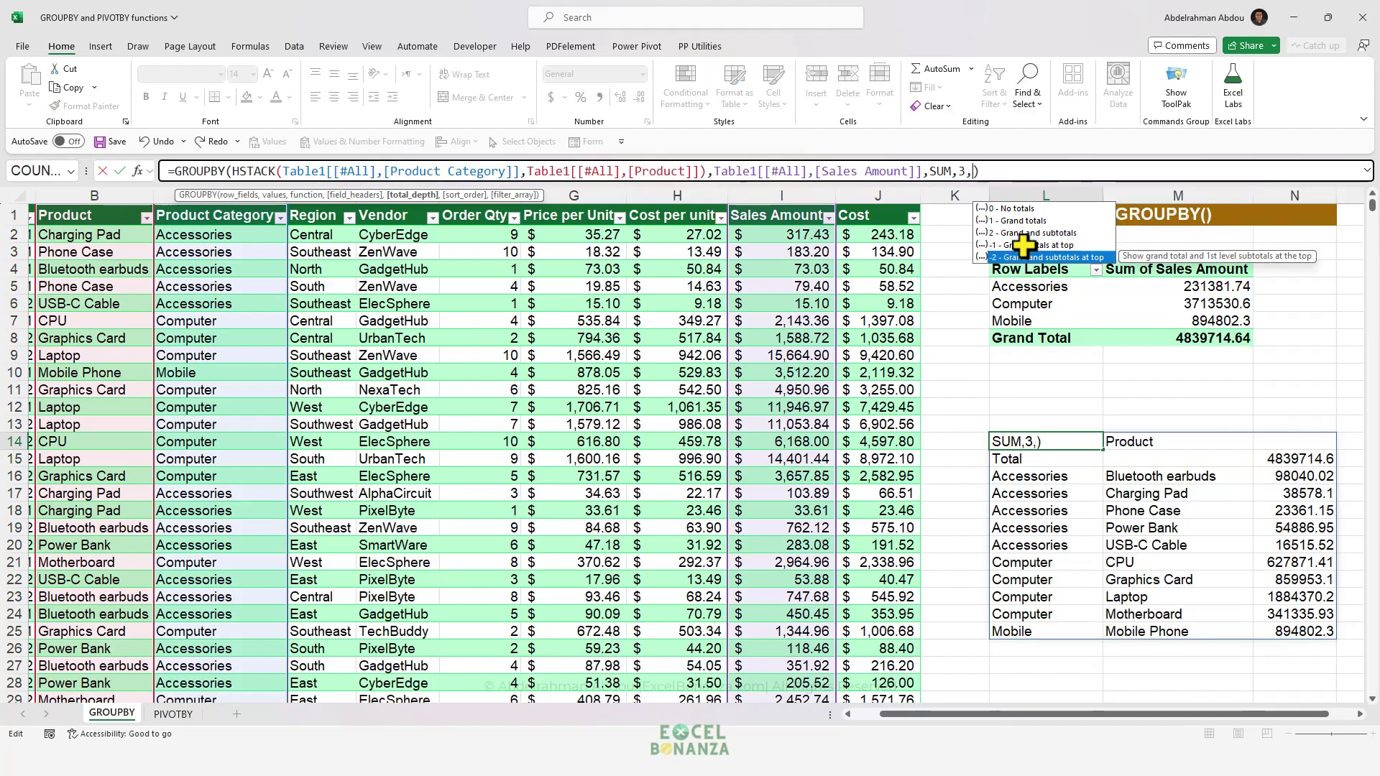
pyautogui.press('Tab')
pyautogui.hotkey('ctrl', 'Return')
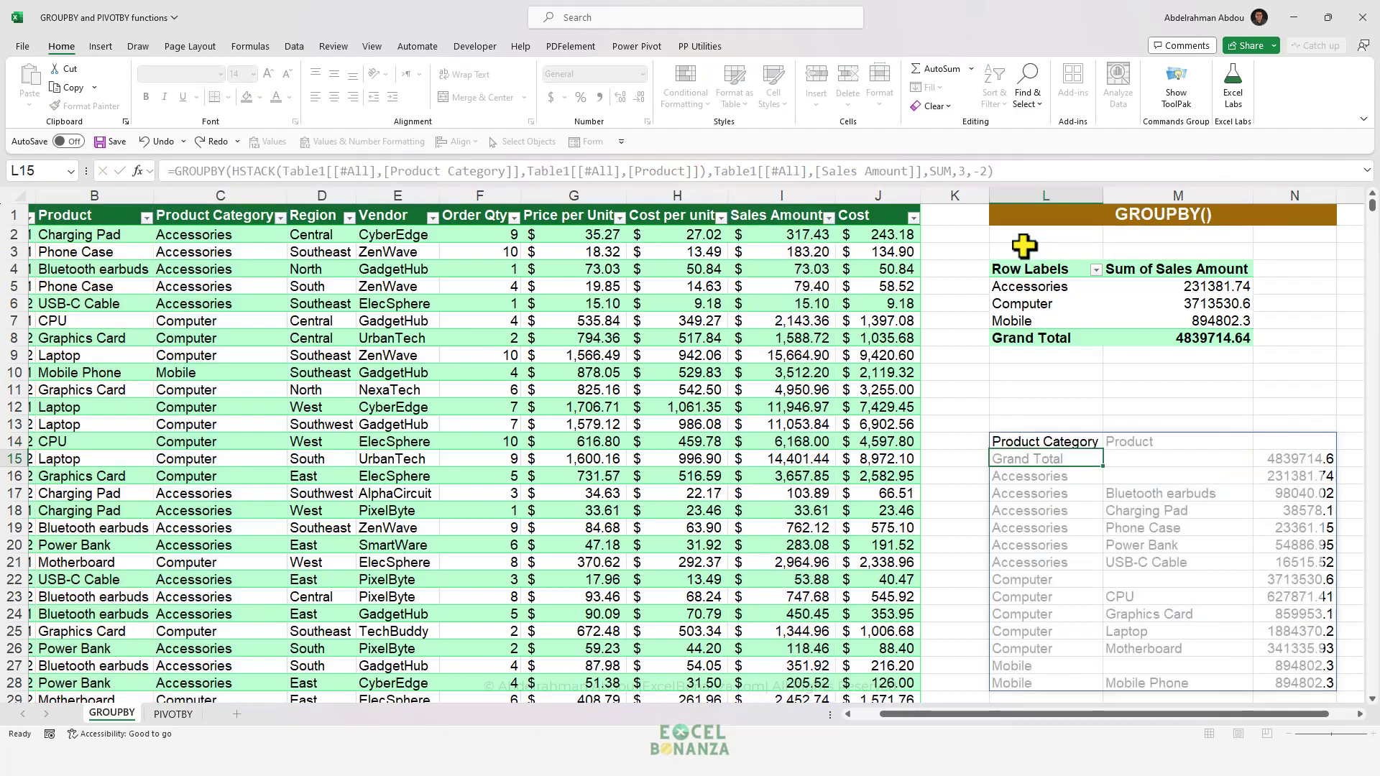
pyautogui.click(1088, 648)
pyautogui.click(1045, 562)
pyautogui.click(1068, 490)
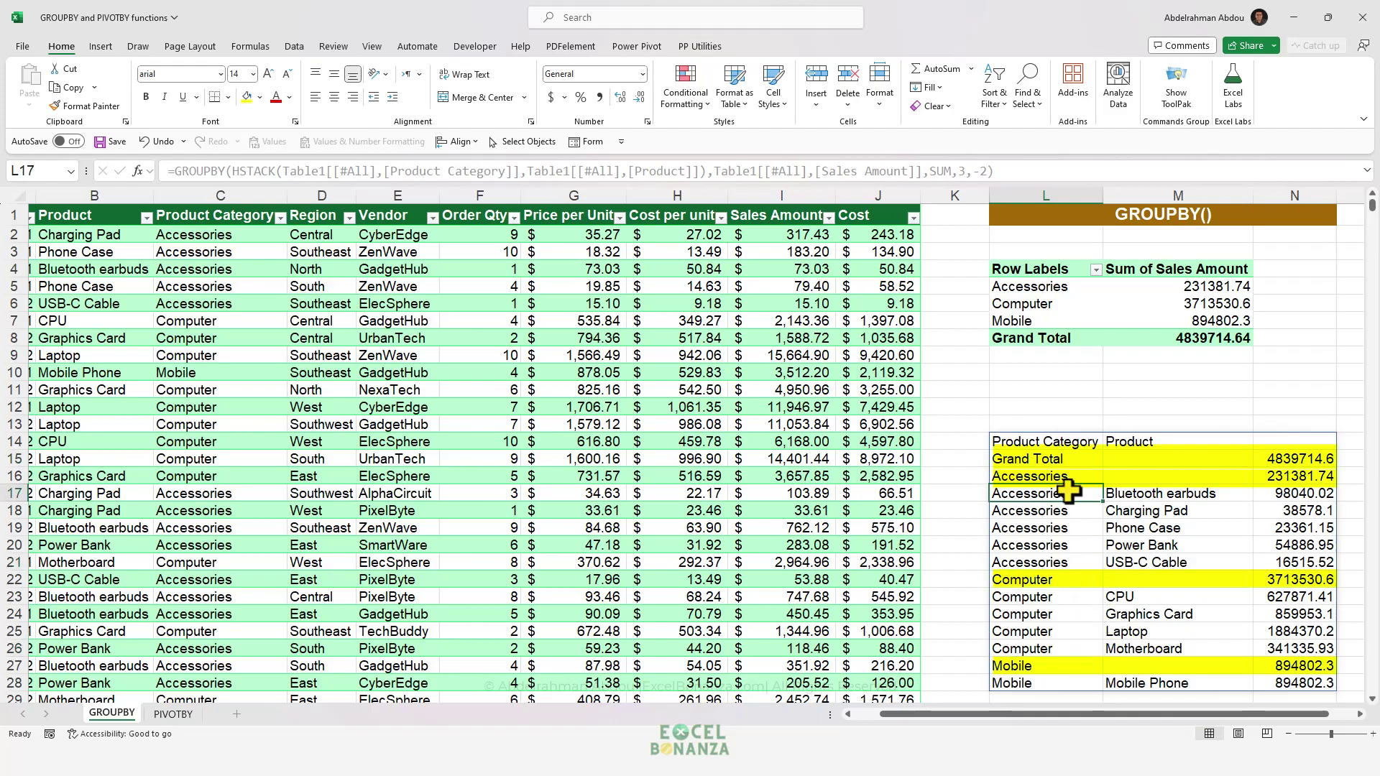
pyautogui.hotkey('ctrl', 'Up')
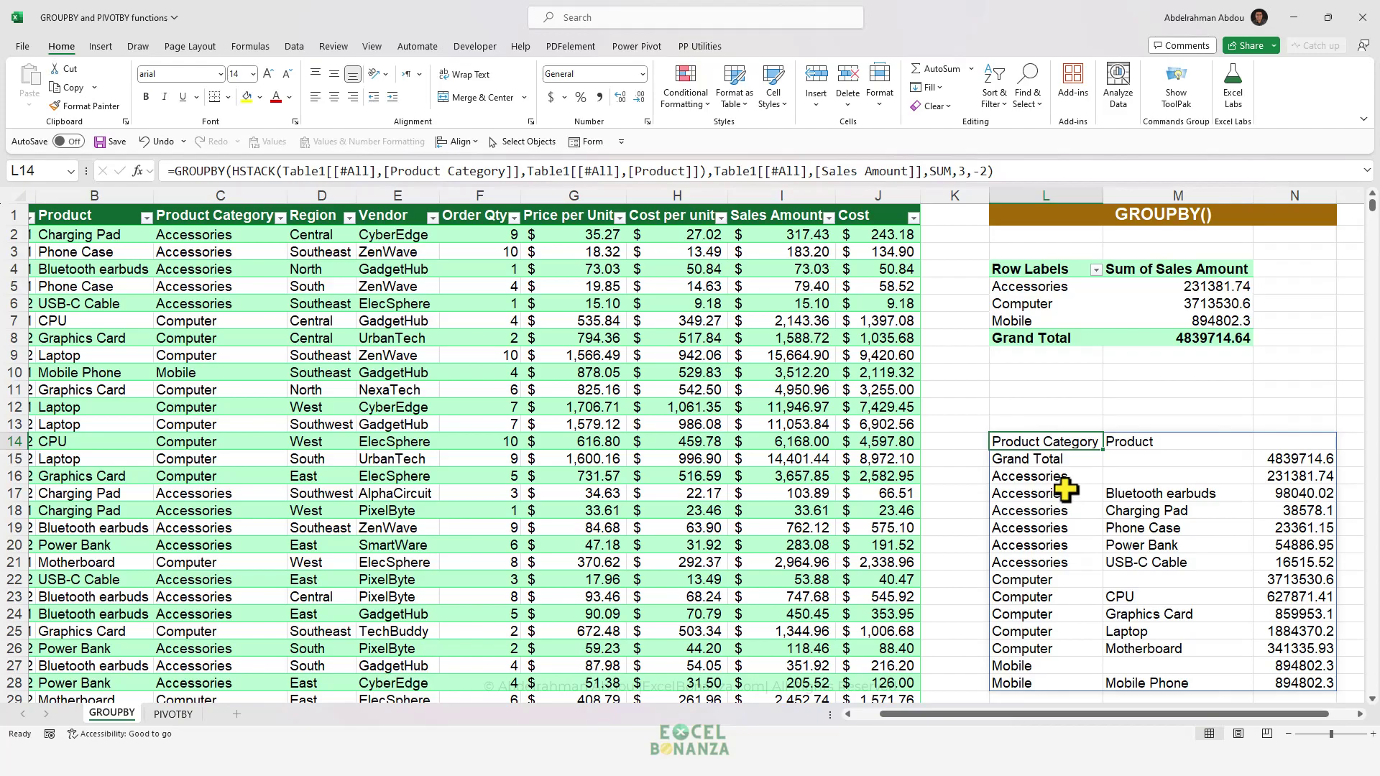
pyautogui.click(985, 171)
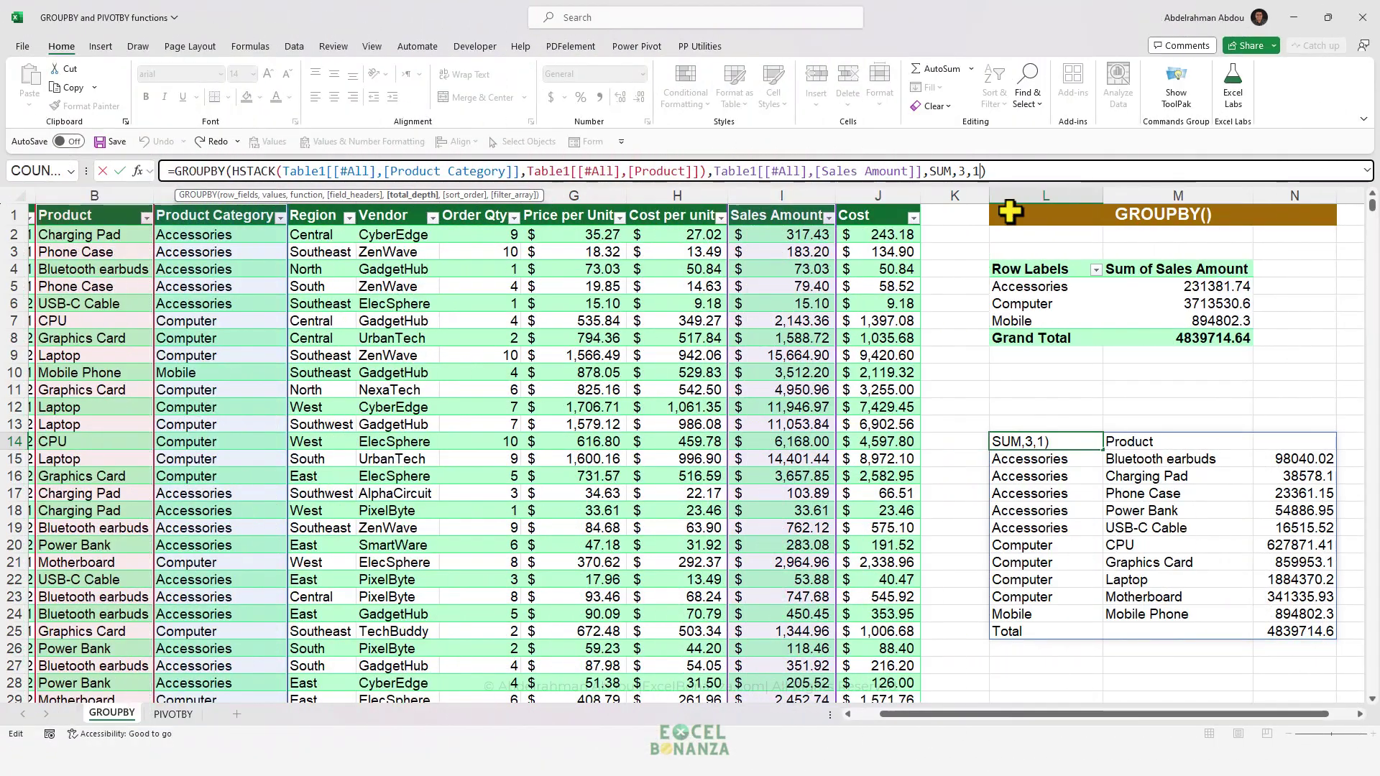
# - Add sort_order 3, then change it to -3 to sort products by sales descending
pyautogui.write(',')
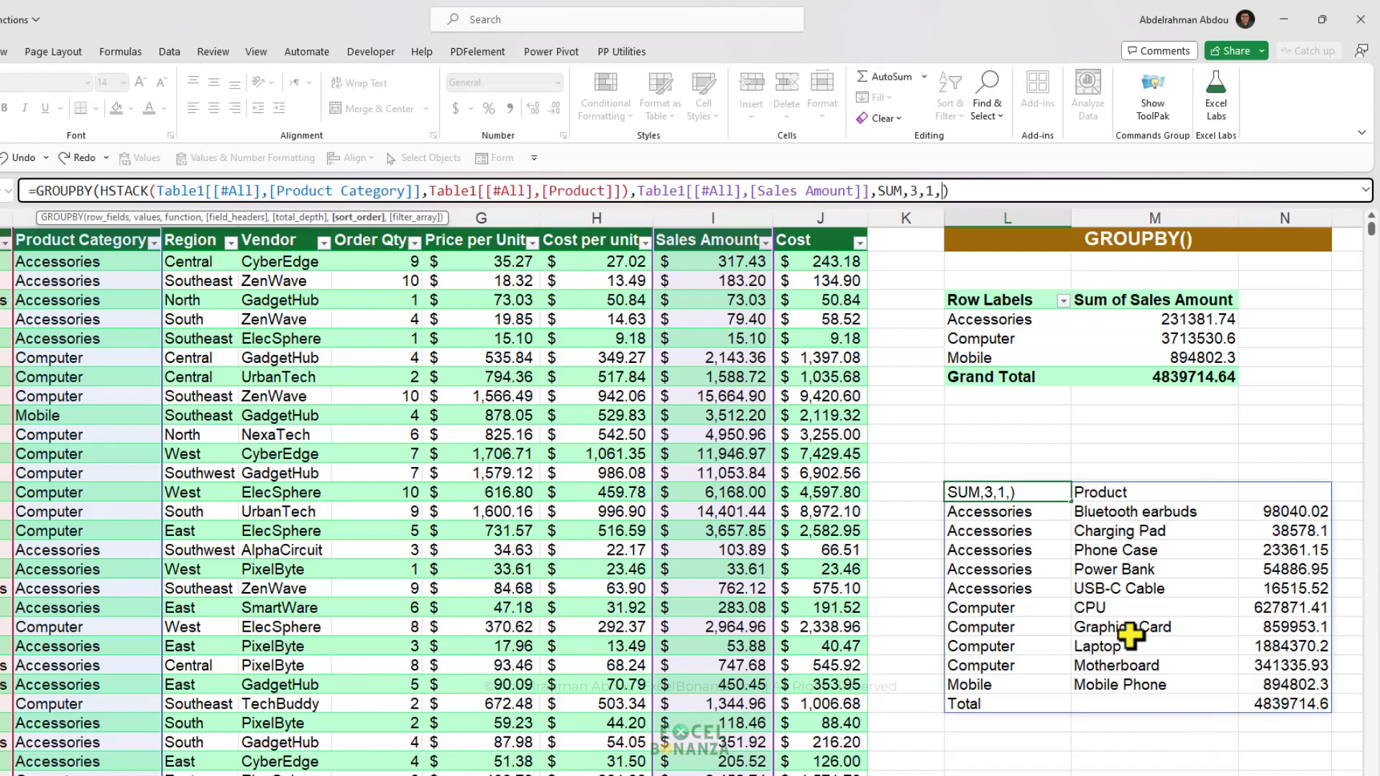
pyautogui.write('3')
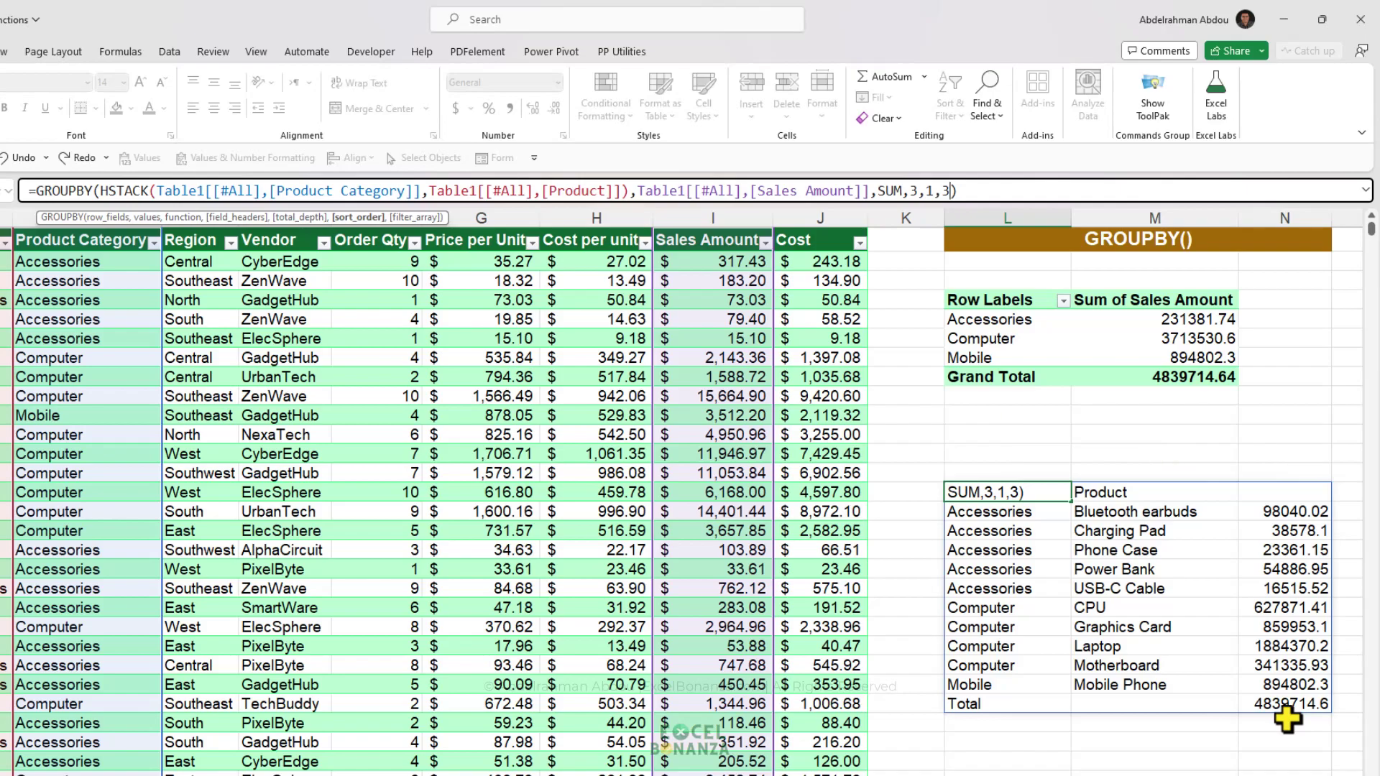
pyautogui.press('Return')
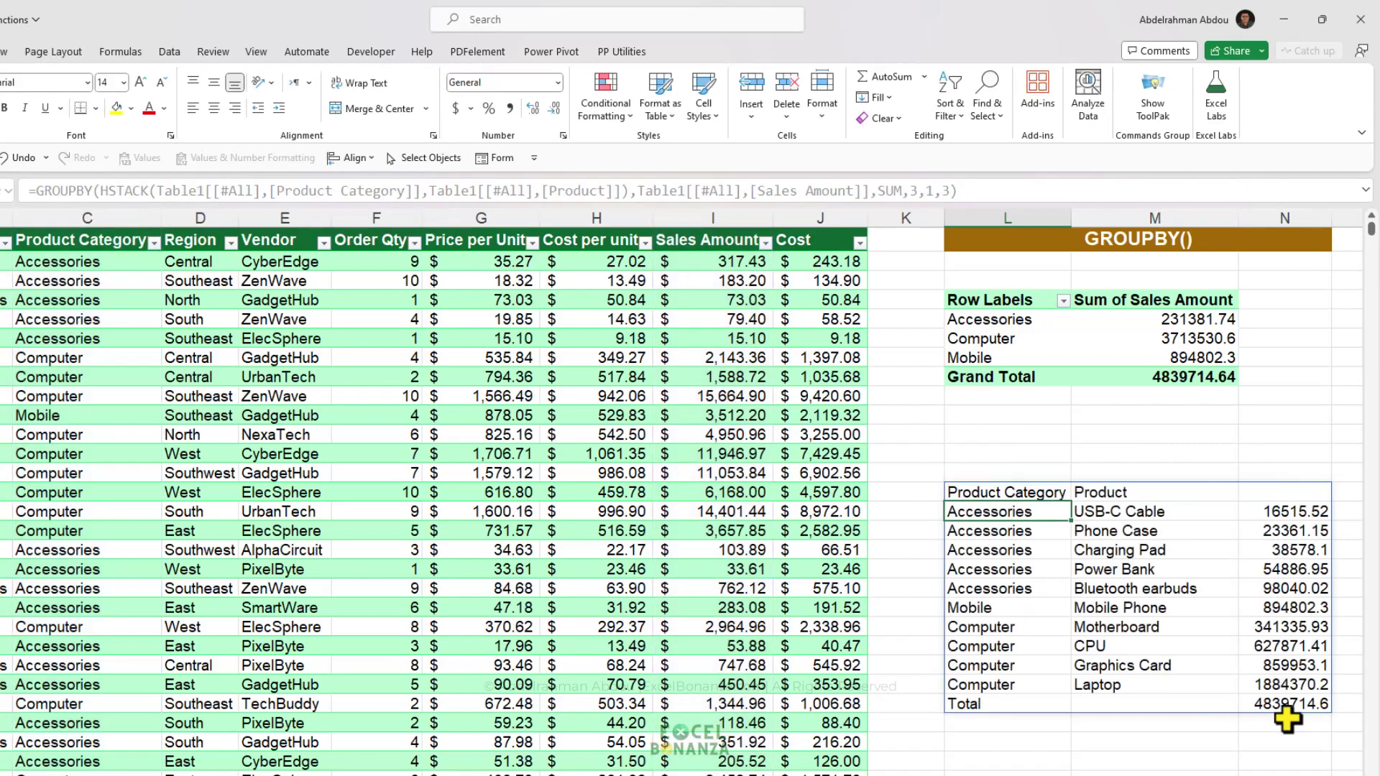
pyautogui.click(1285, 512)
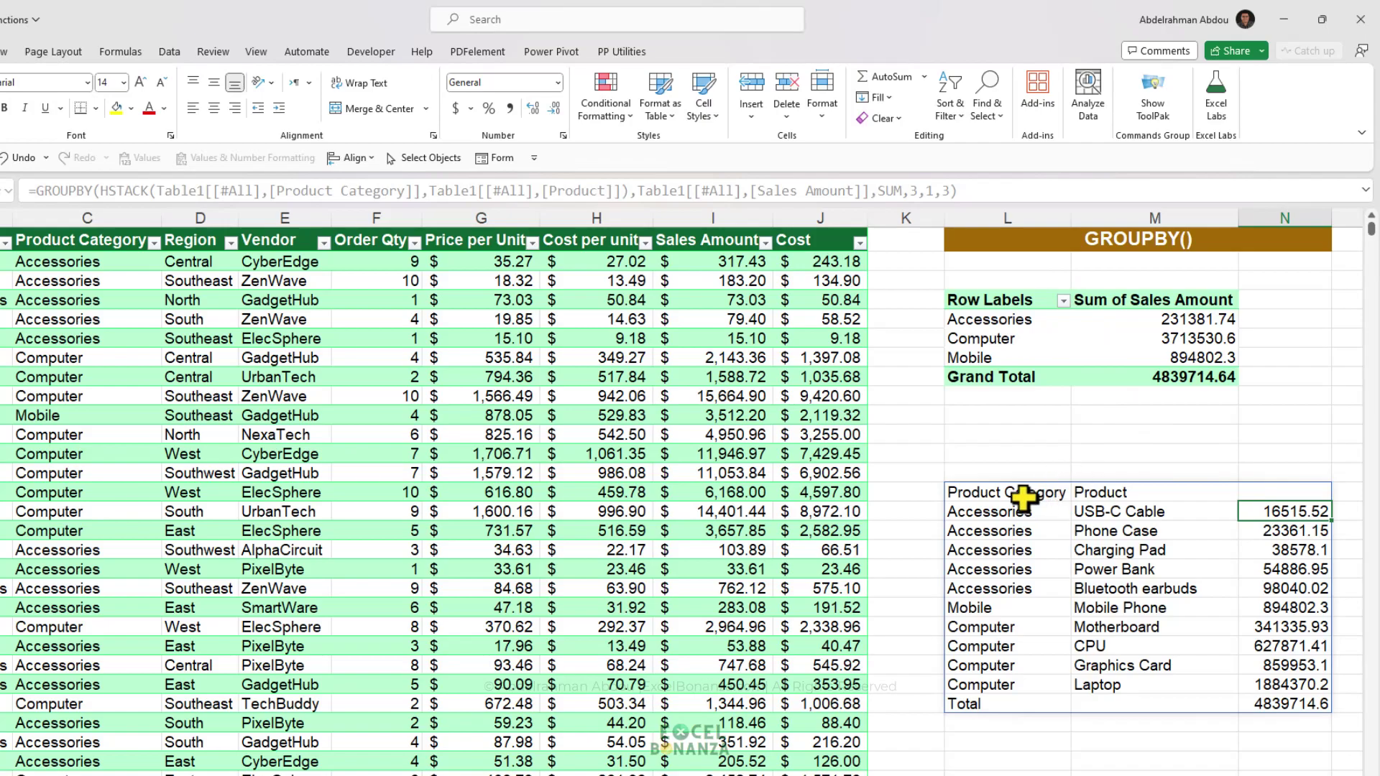
pyautogui.click(1014, 490)
pyautogui.click(948, 190)
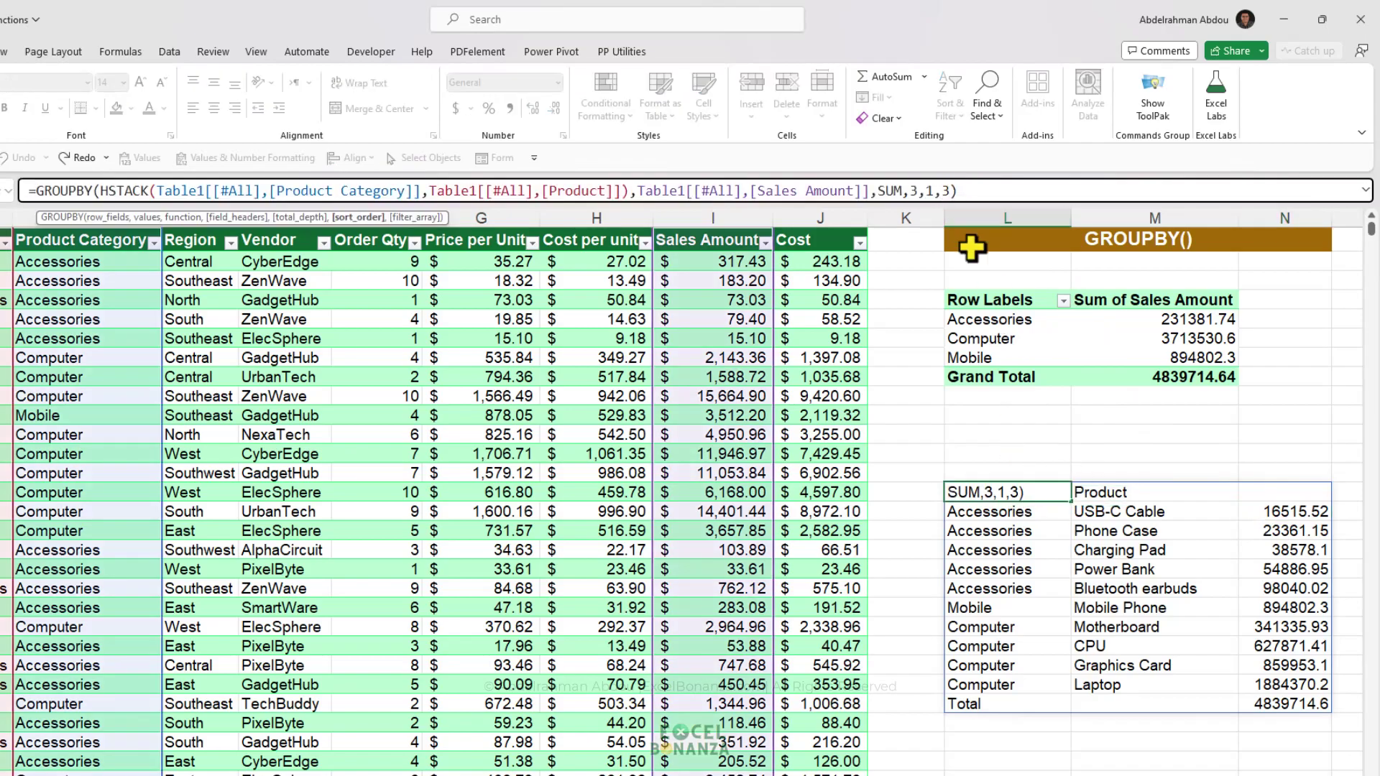
pyautogui.press('Left')
pyautogui.press('Left')
pyautogui.write('-')
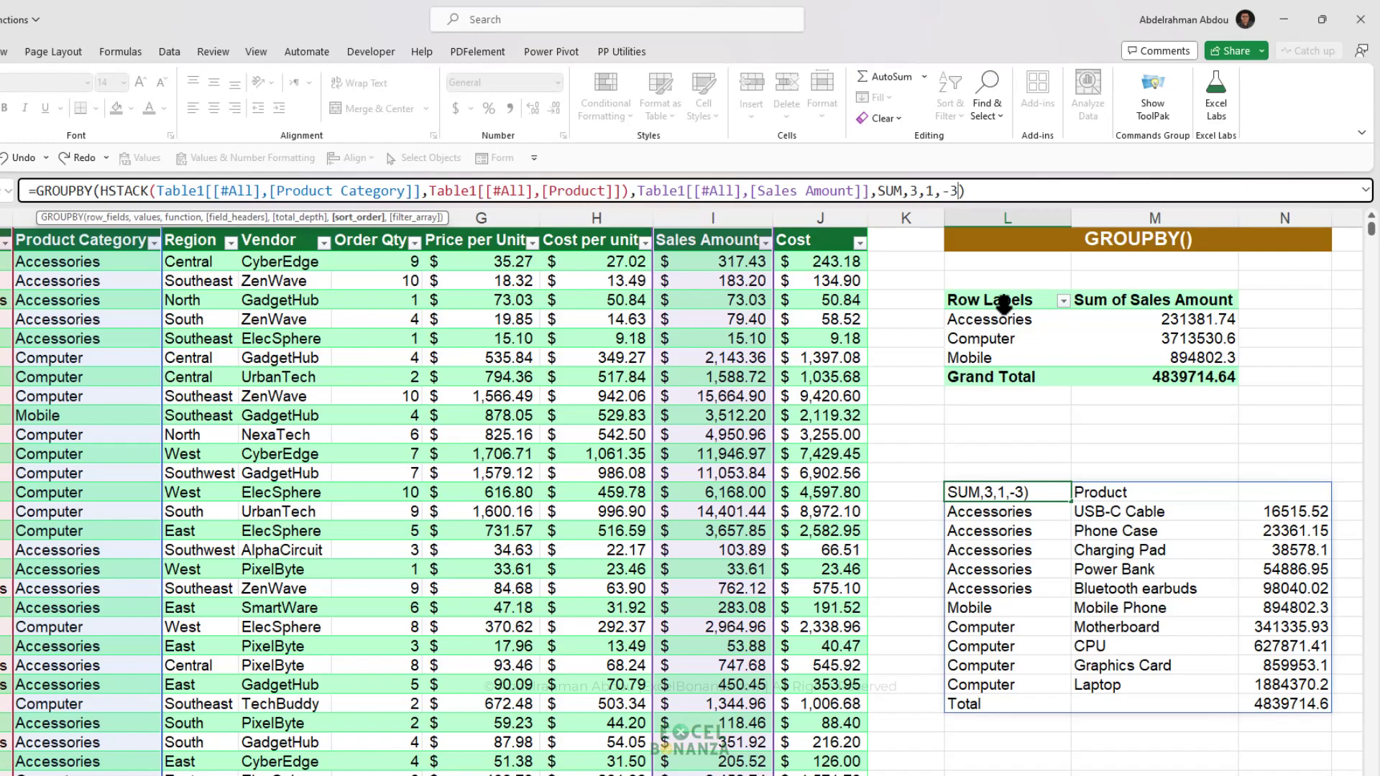
pyautogui.press('Return')
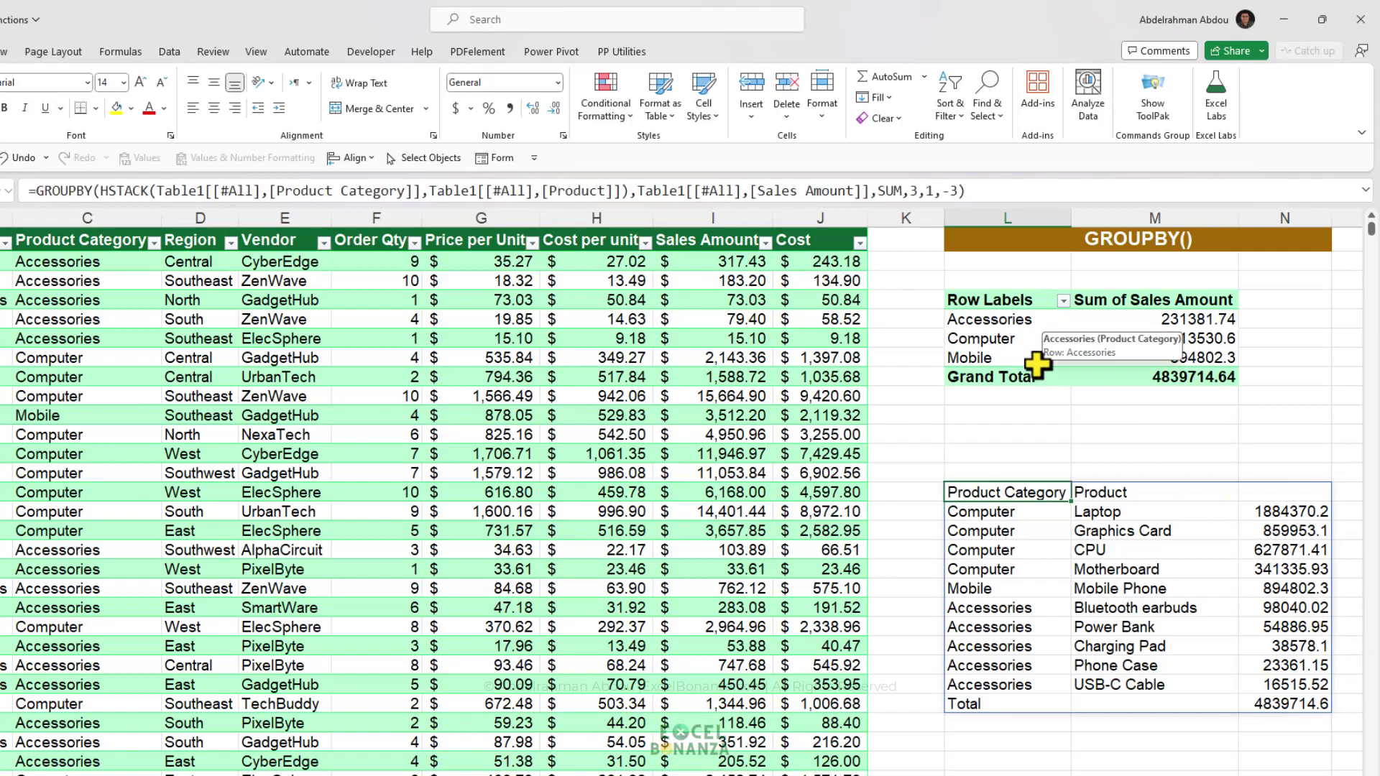
# - Change the sort_order to the array {-3,2}, which makes the formula return #VALUE!
pyautogui.click(944, 181)
pyautogui.write('{')
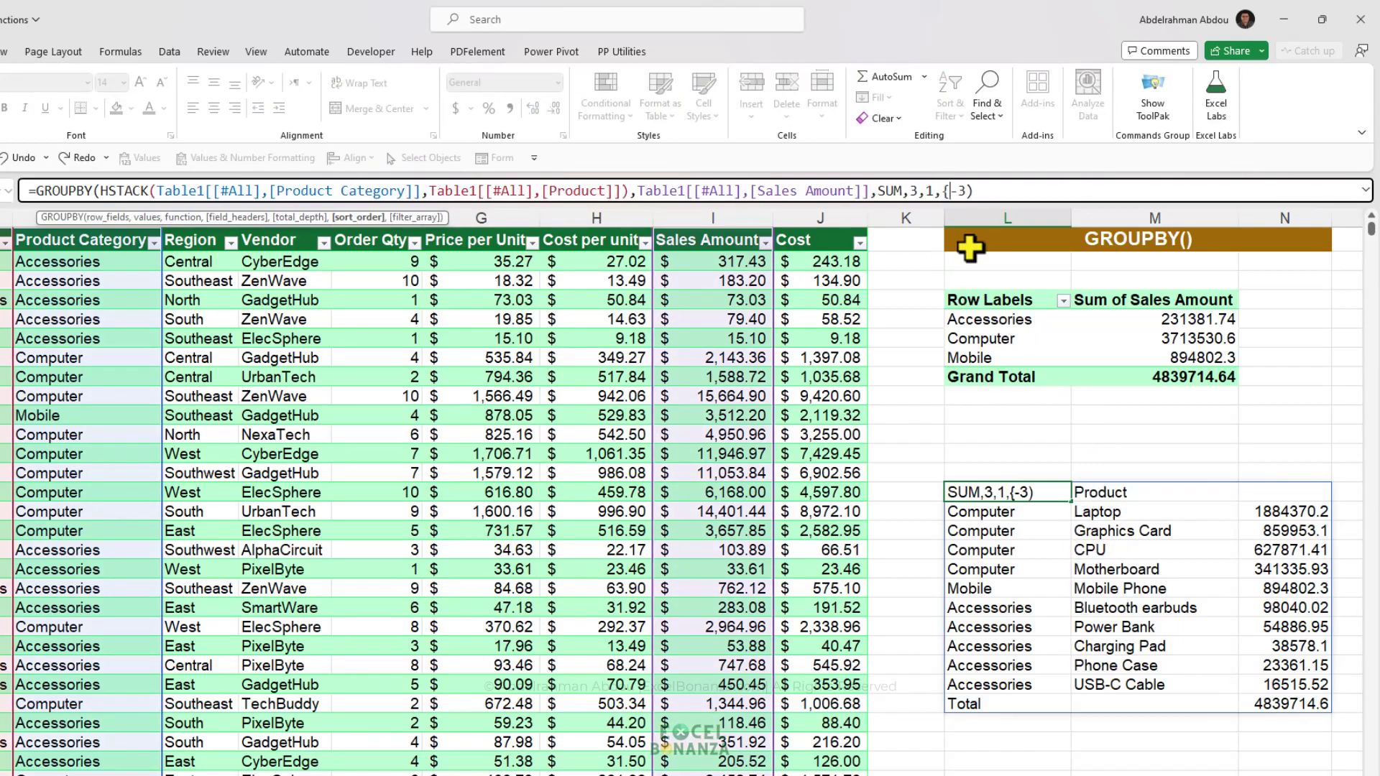
pyautogui.press('Right')
pyautogui.press('Right')
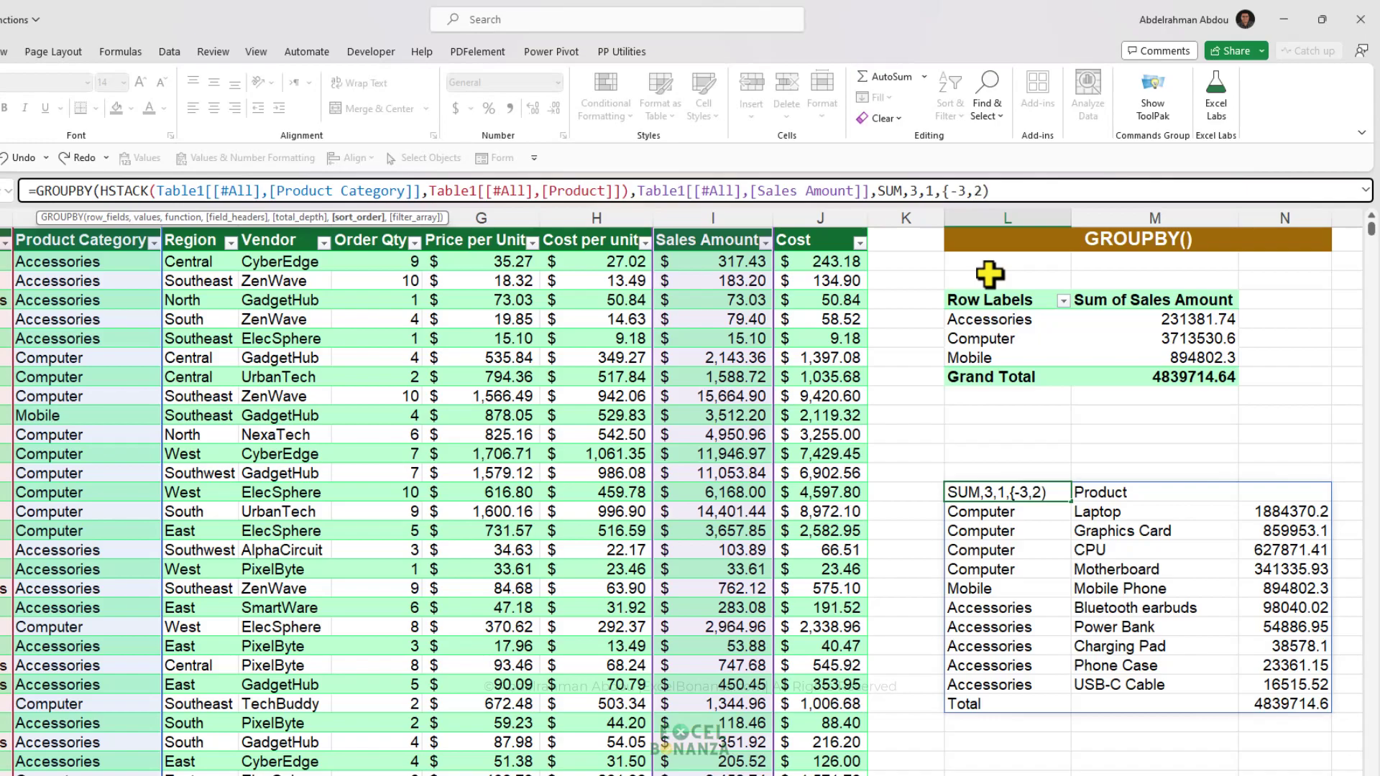
pyautogui.write('}')
pyautogui.press('Return')
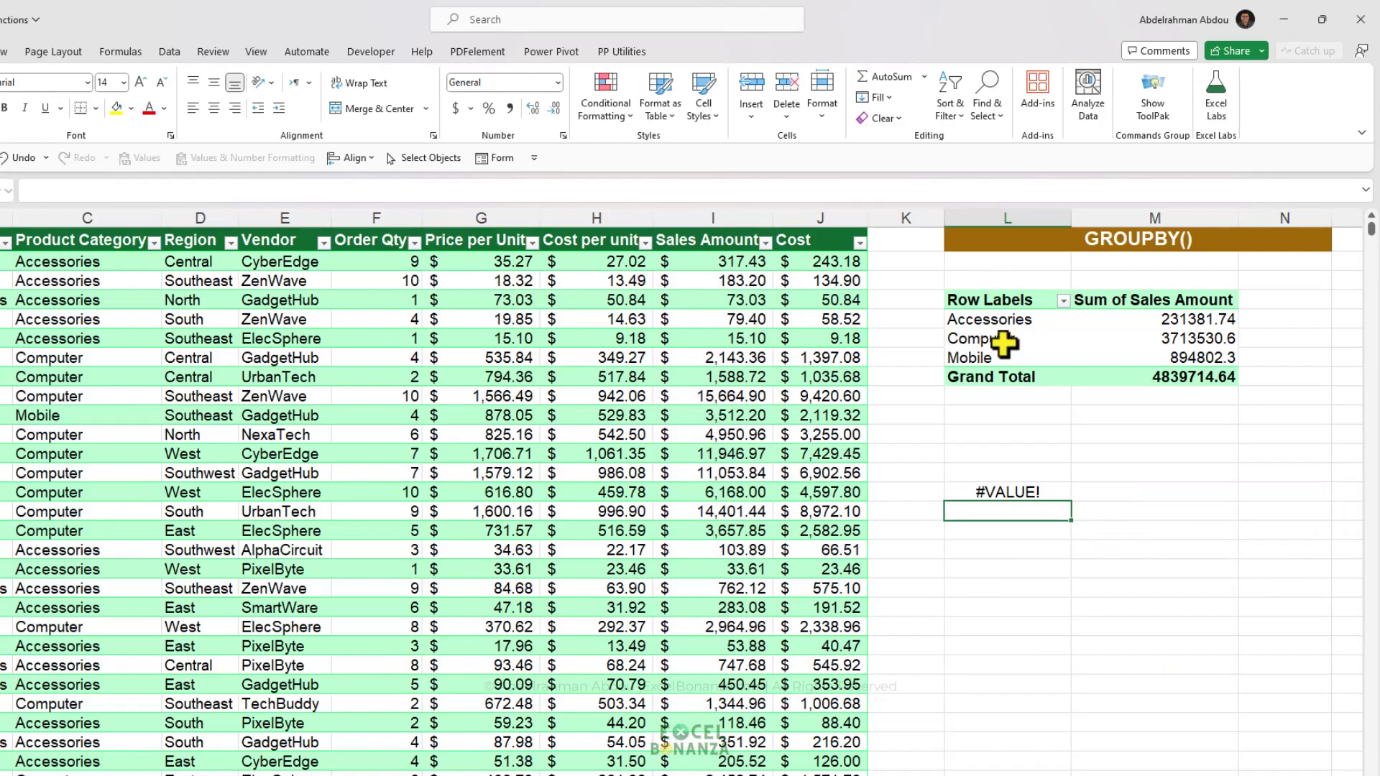
pyautogui.click(1013, 492)
# - Undo the error and add a filter excluding "Accessories" from Table1's Product Category column to the GROUPBY formula
pyautogui.hotkey('ctrl', 'z')
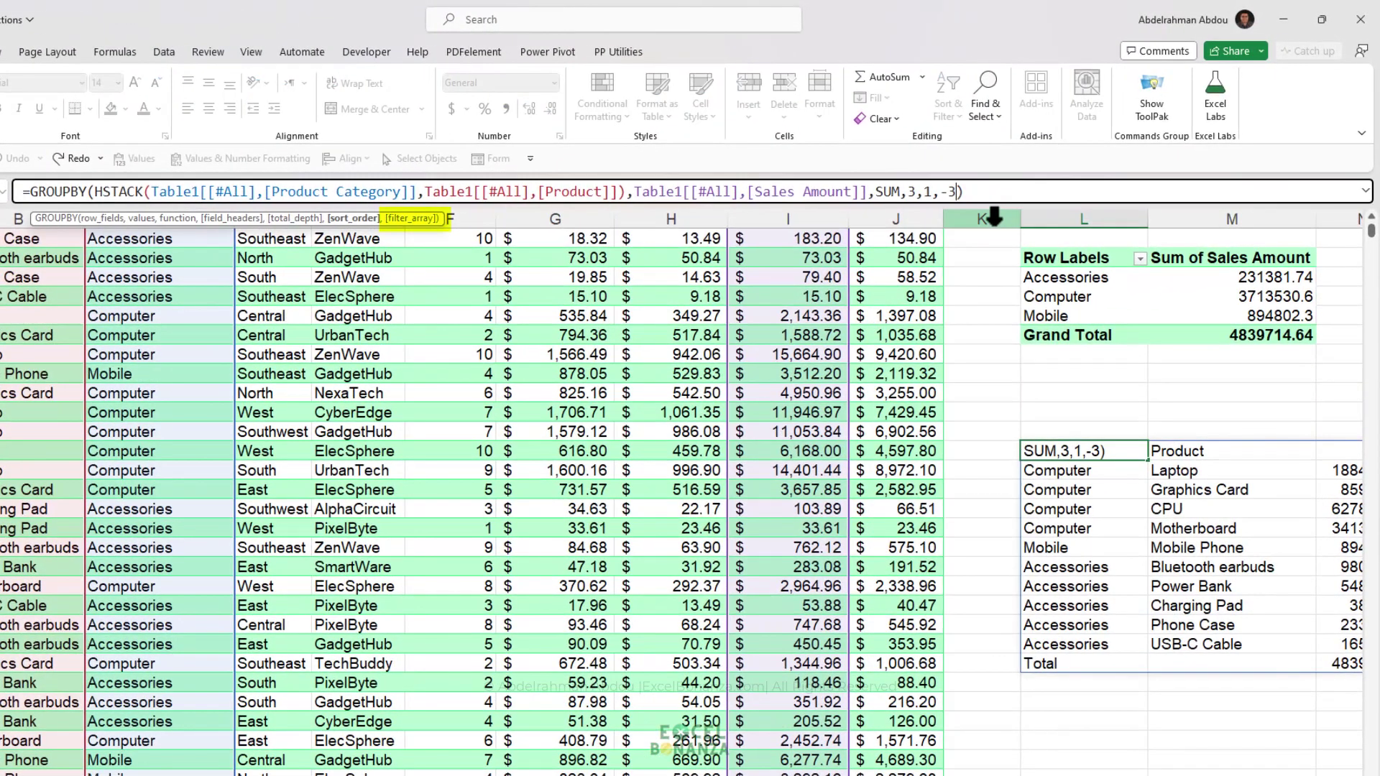
pyautogui.write(',')
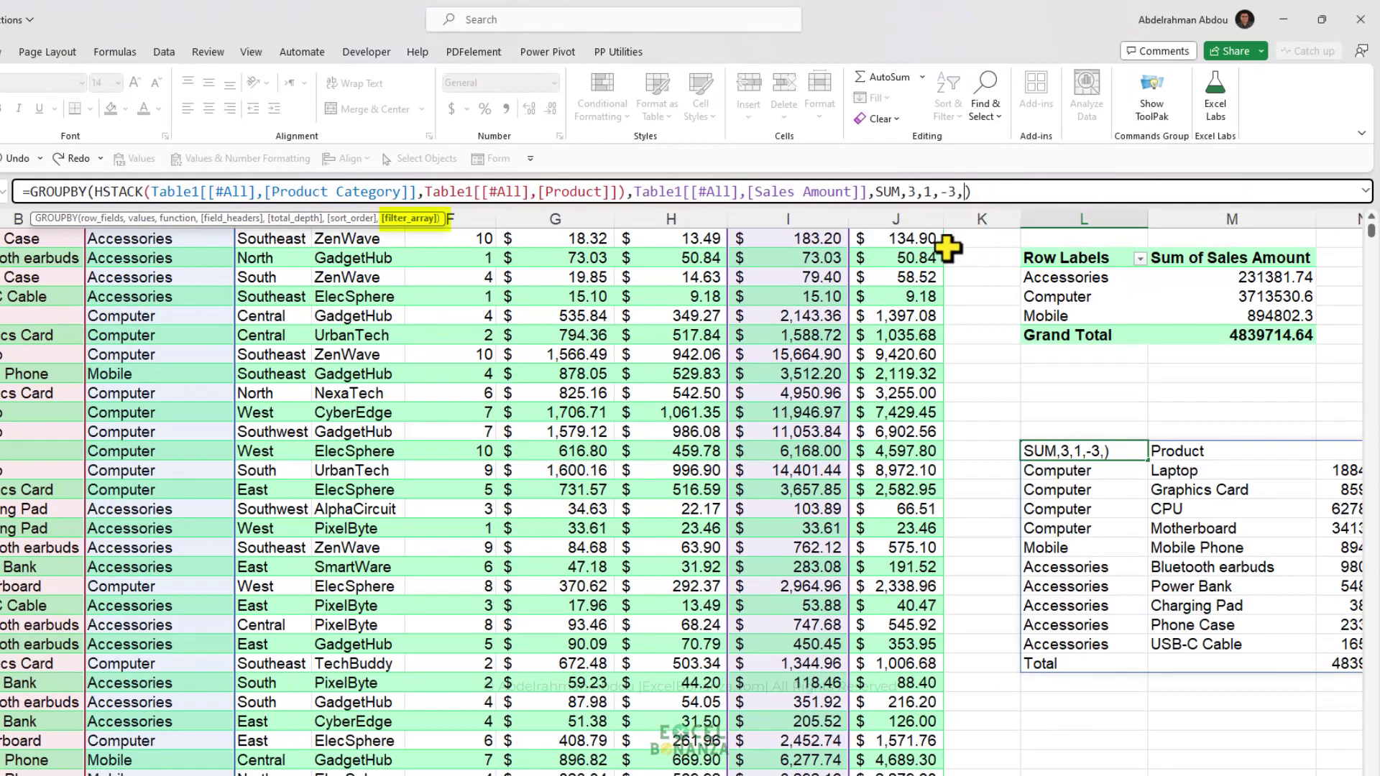
pyautogui.scroll(1, 549, 352)
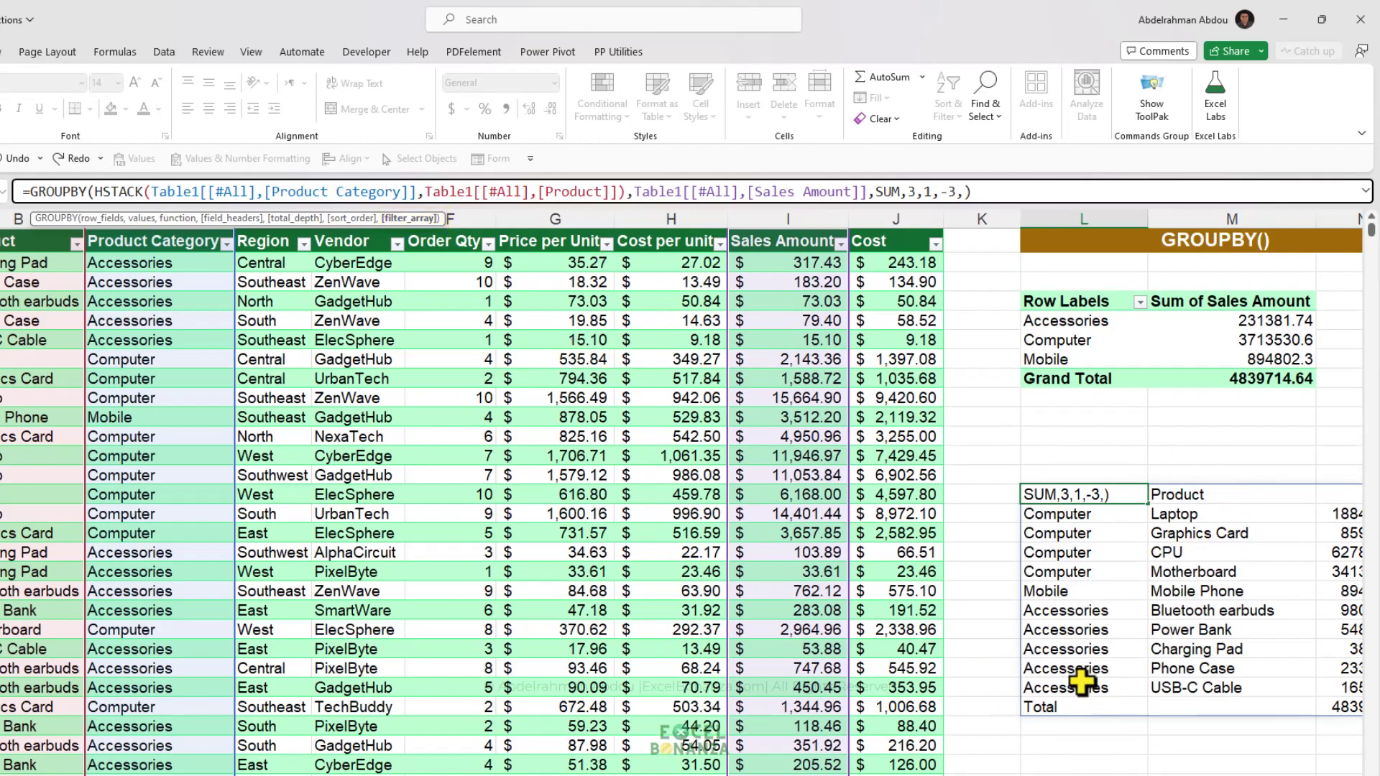
pyautogui.click(161, 240)
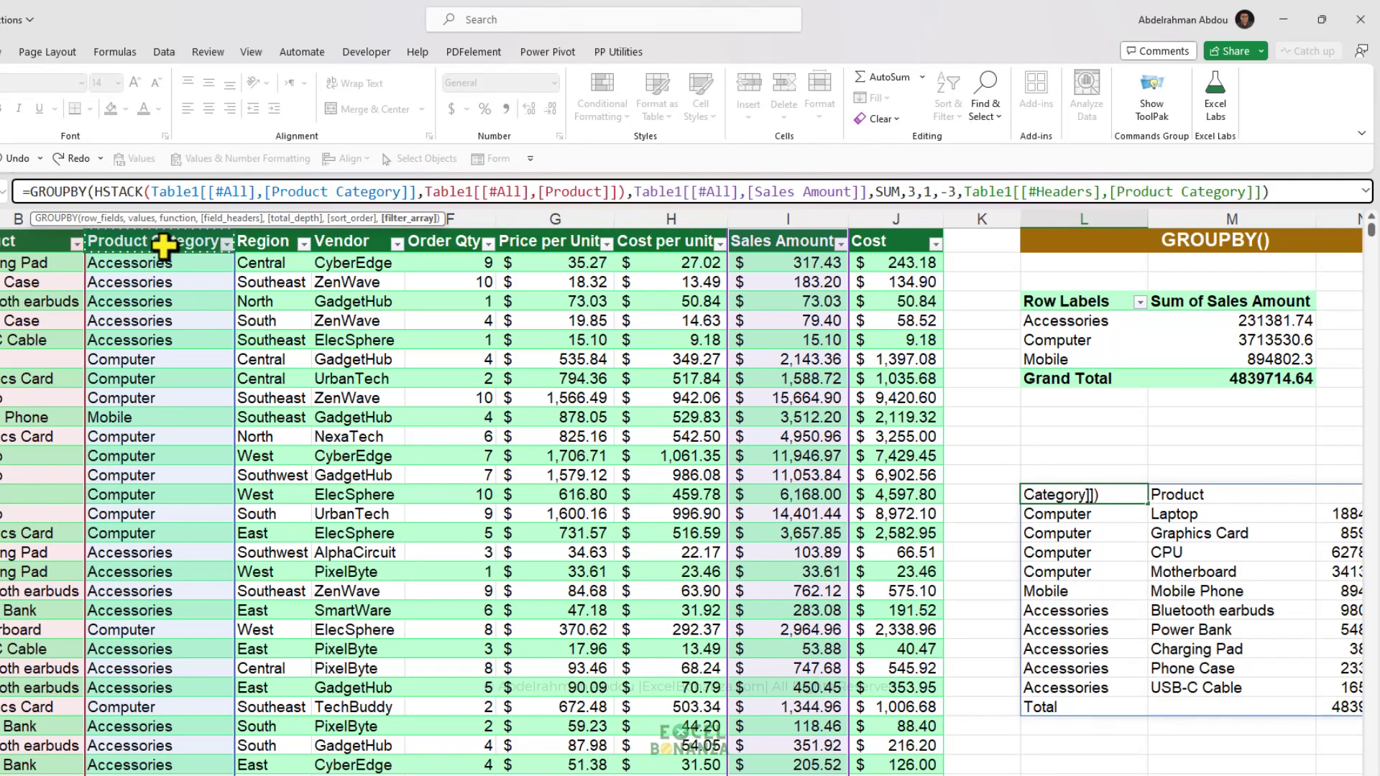
pyautogui.scroll(-10, 164, 245)
pyautogui.hotkey('ctrl', 'shift', 'Down')
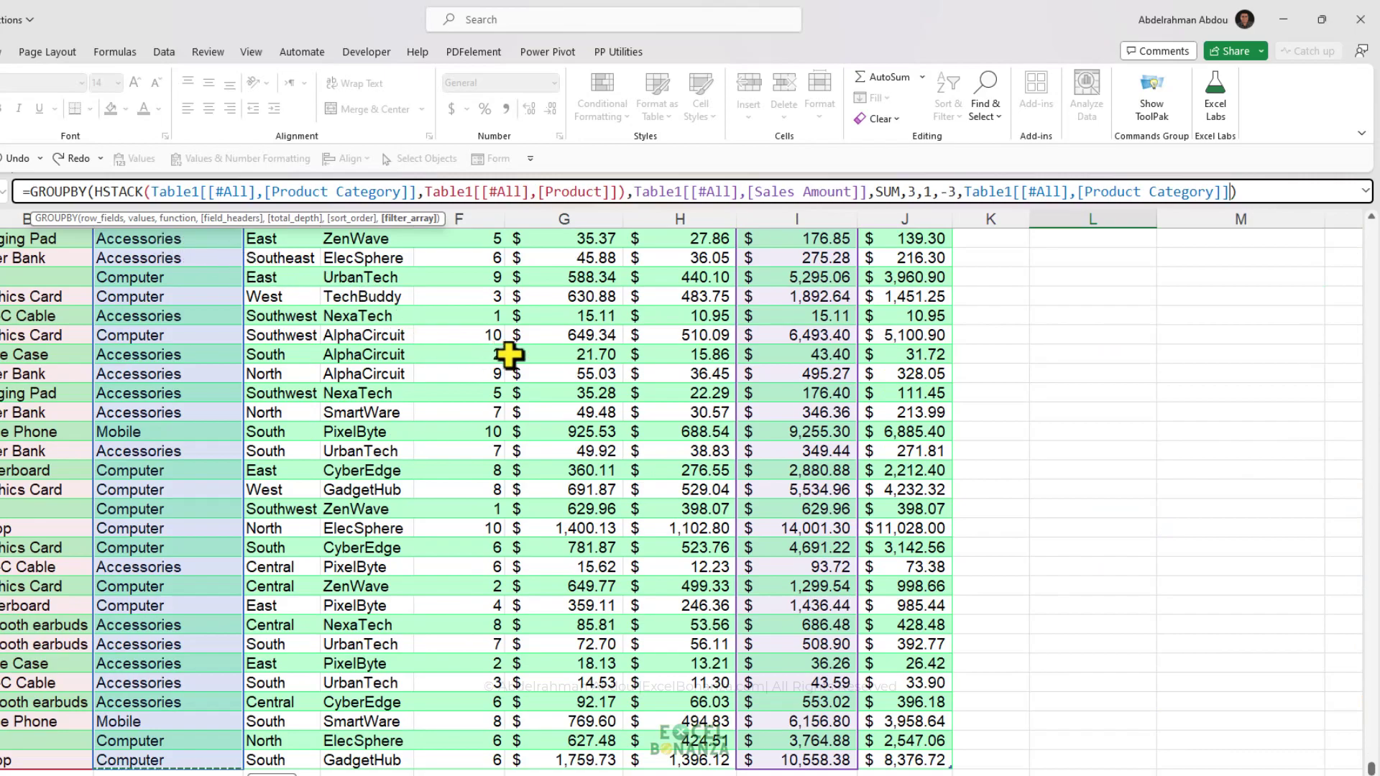
pyautogui.write('<>"')
pyautogui.write('Accessories"')
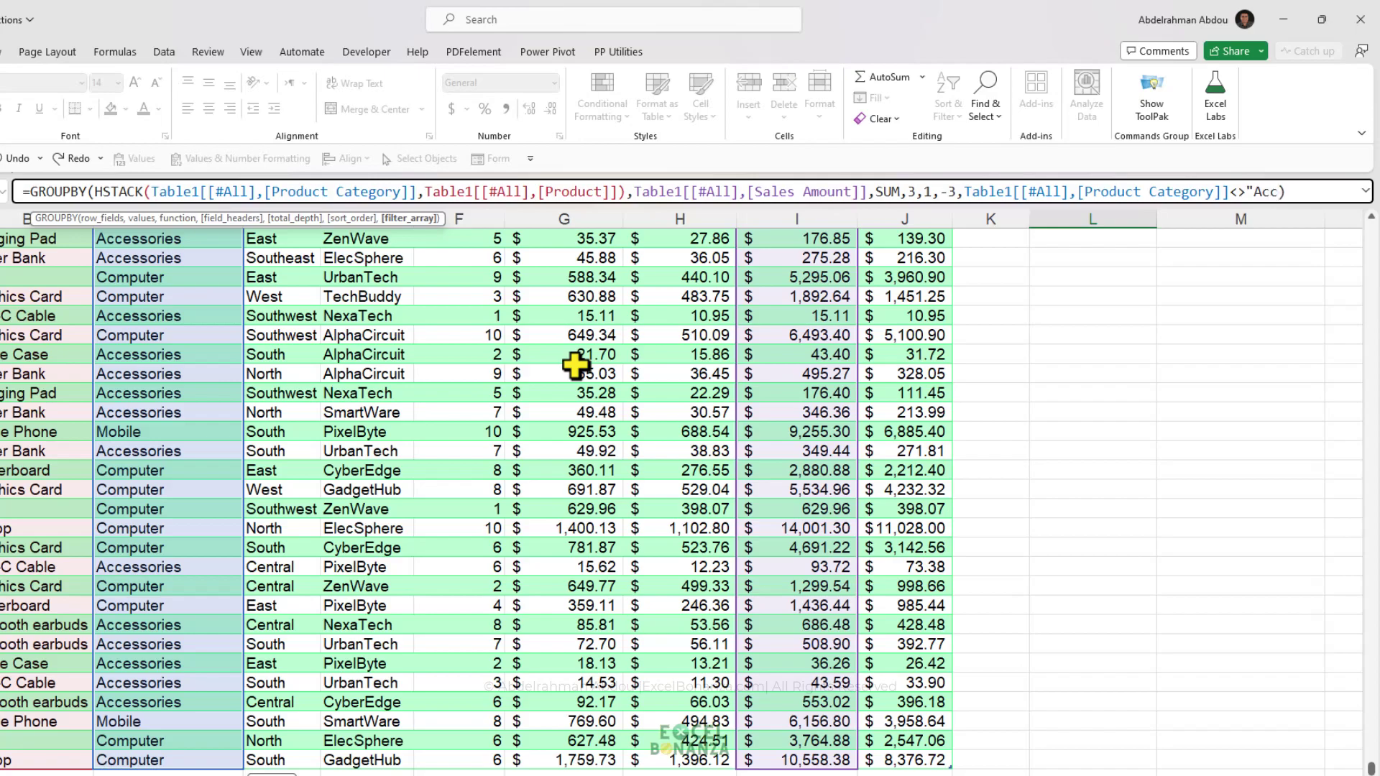
pyautogui.press('Return')
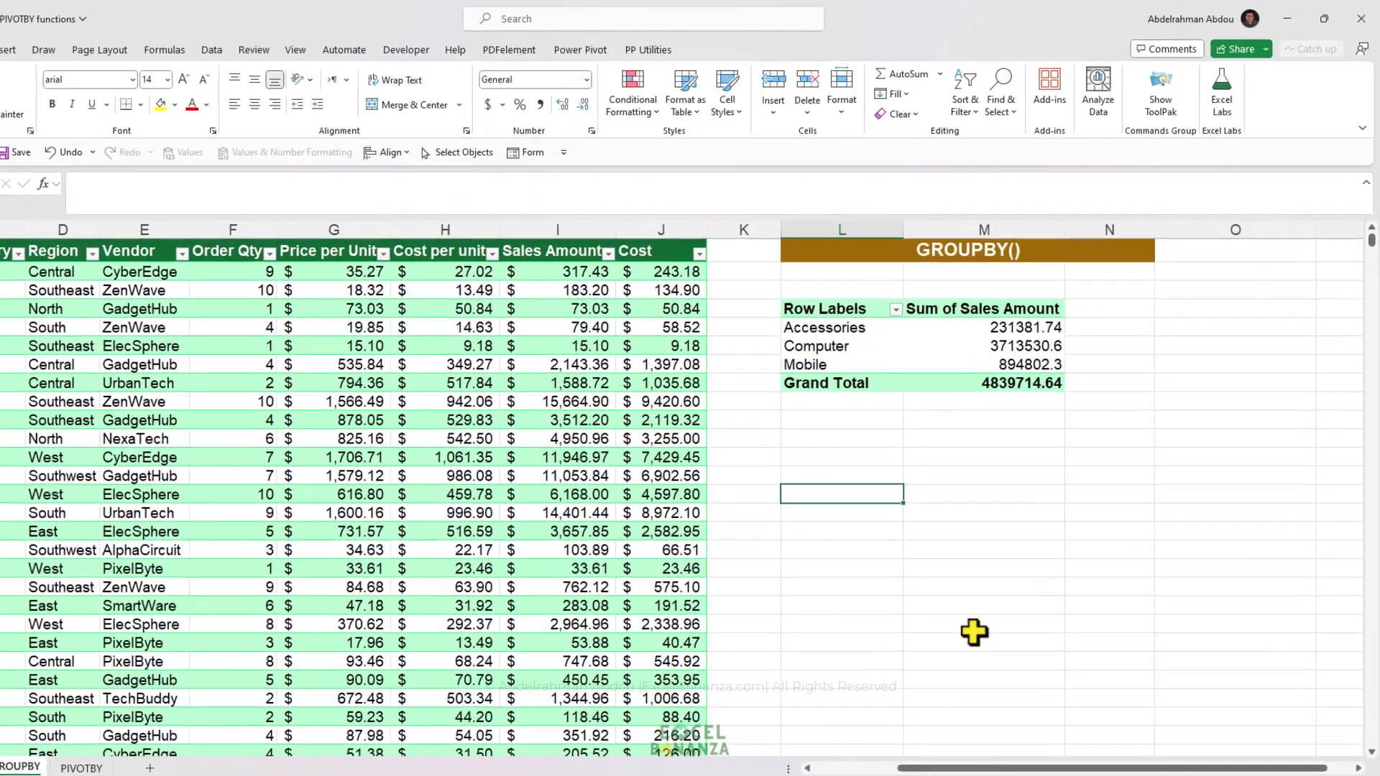
# - Start a GROUPBY formula in L14 that groups by the whole Product Category column
pyautogui.write('=group')
pyautogui.press('Tab')
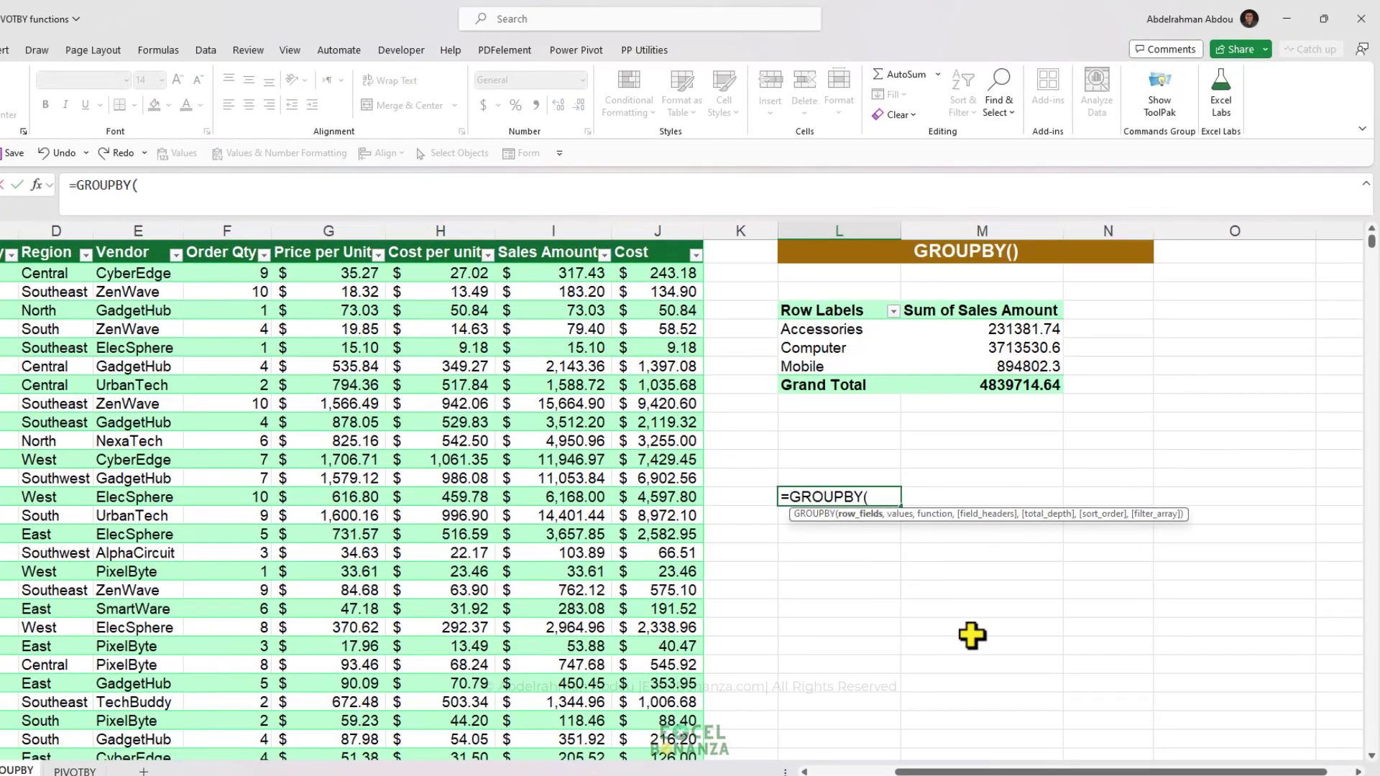
pyautogui.hscroll(-2, 203, 356)
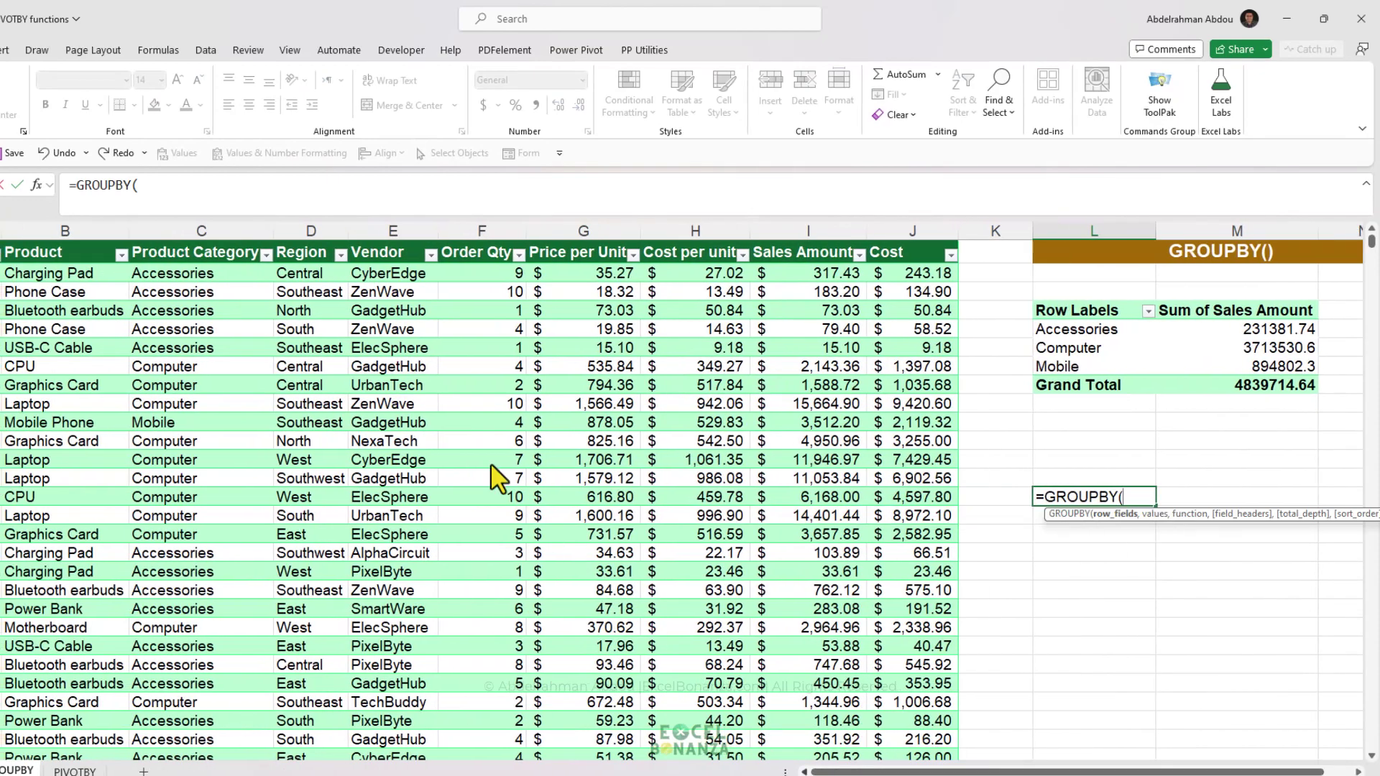
pyautogui.click(192, 250)
pyautogui.hotkey('ctrl', 'shift', 'Down')
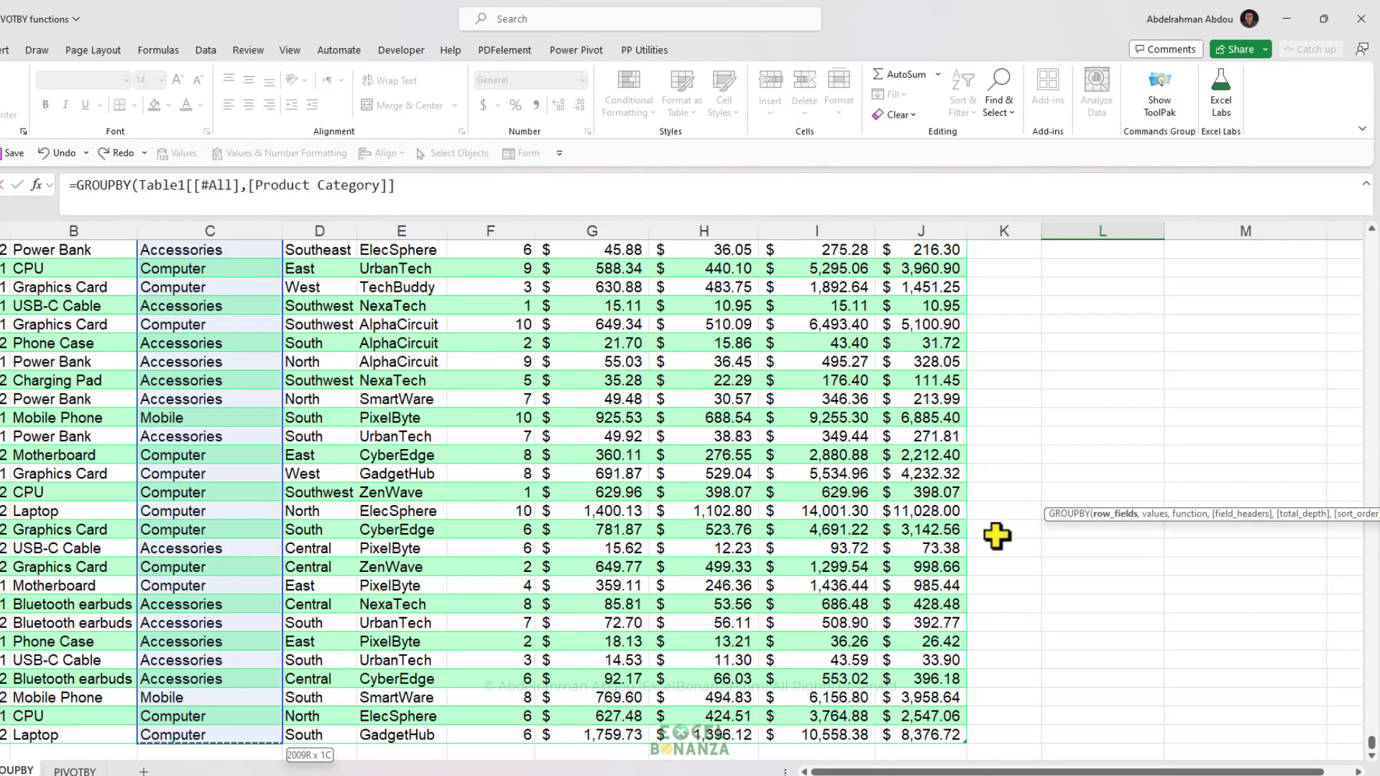
# - Use the whole Product column as values, aggregated with ARRAYTOTEXT, and view the spilled product lists
pyautogui.write(',')
pyautogui.click(67, 309)
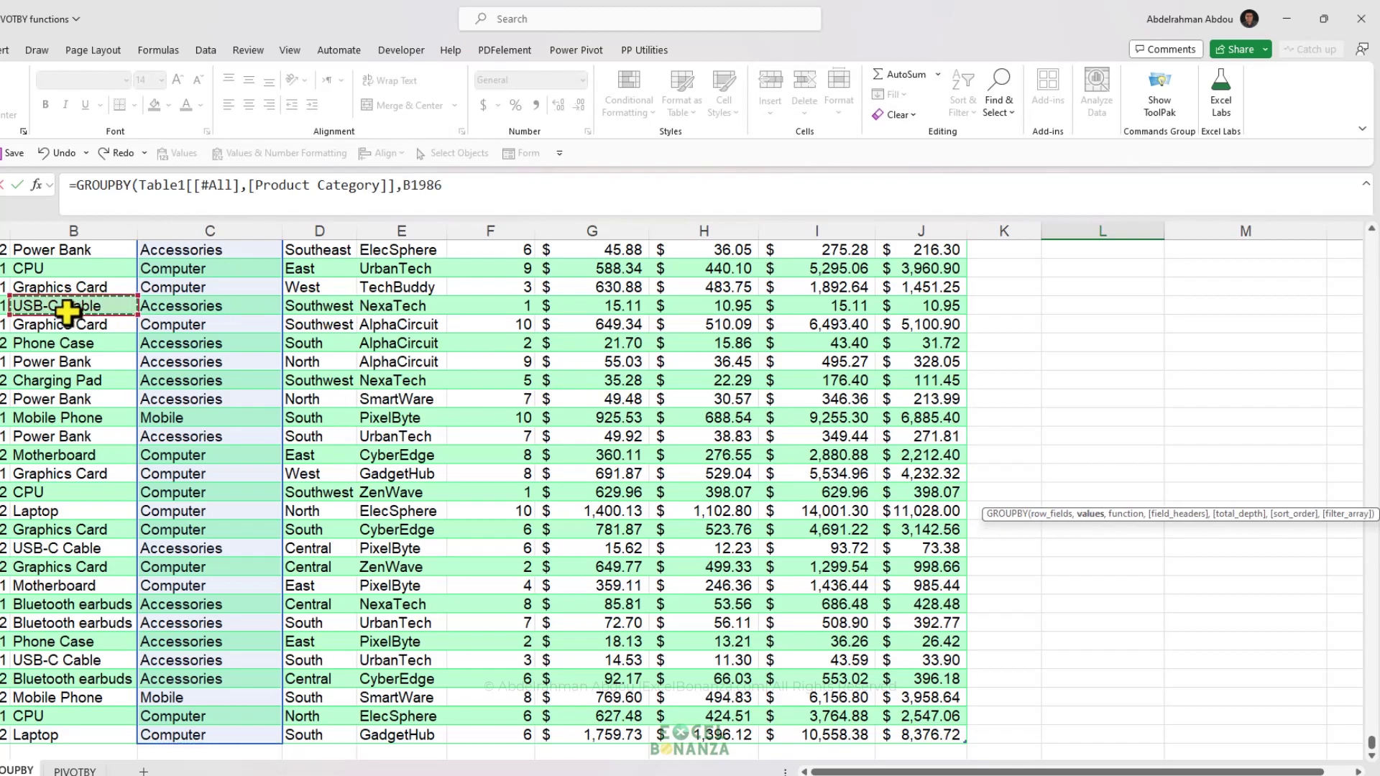
pyautogui.hotkey('ctrl', 'Up')
pyautogui.hotkey('ctrl', 'shift', 'Down')
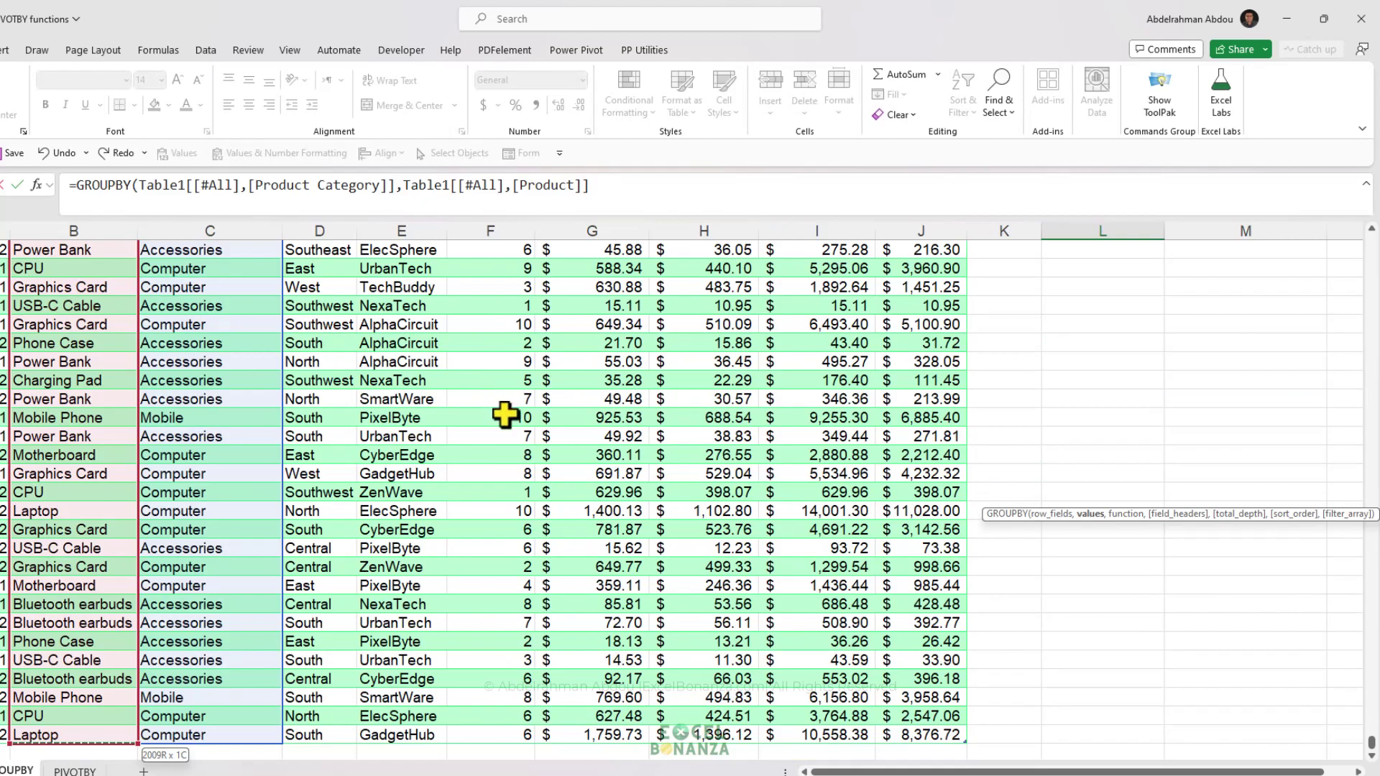
pyautogui.write(',')
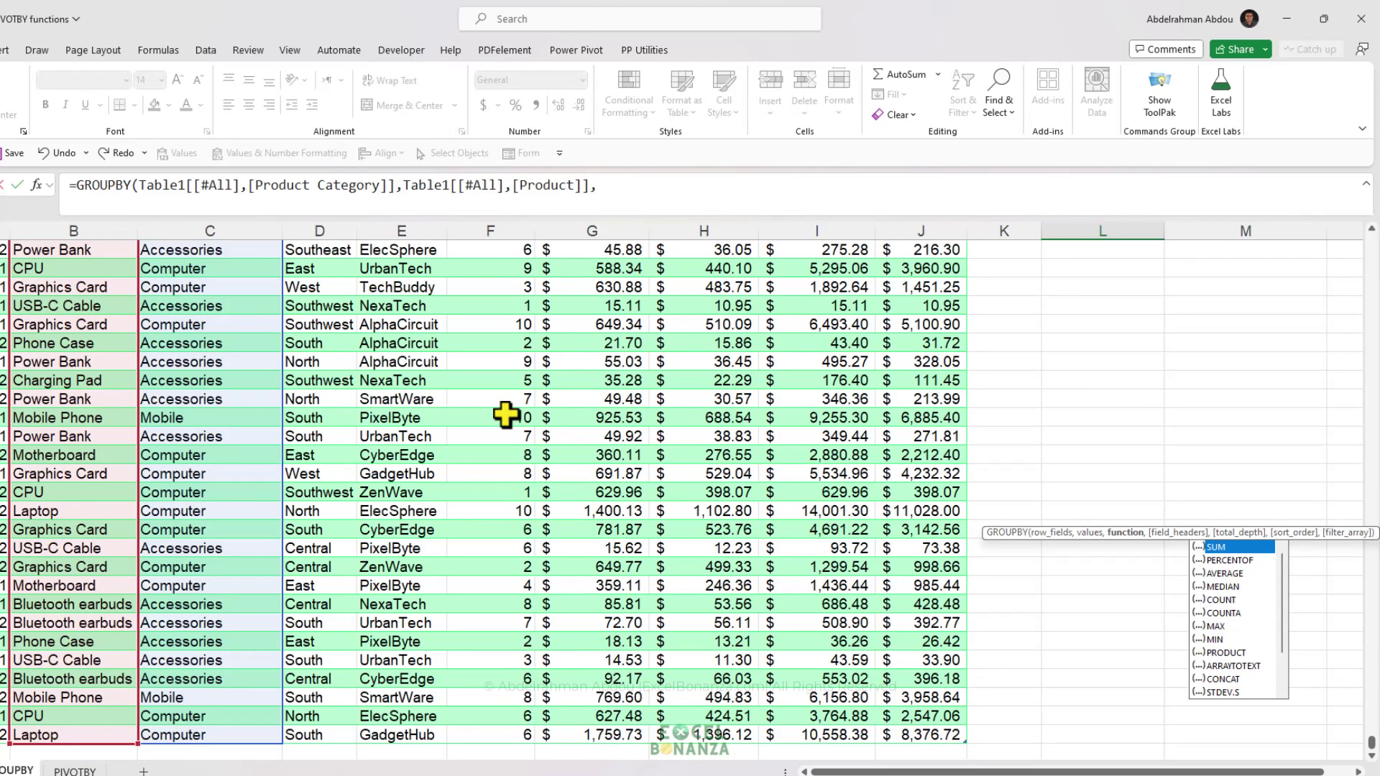
pyautogui.press('Down')
pyautogui.press('Down')
pyautogui.press('Down')
pyautogui.press('Down')
pyautogui.press('Down')
pyautogui.press('Down')
pyautogui.press('Down')
pyautogui.press('Down')
pyautogui.press('Down')
pyautogui.press('Tab')
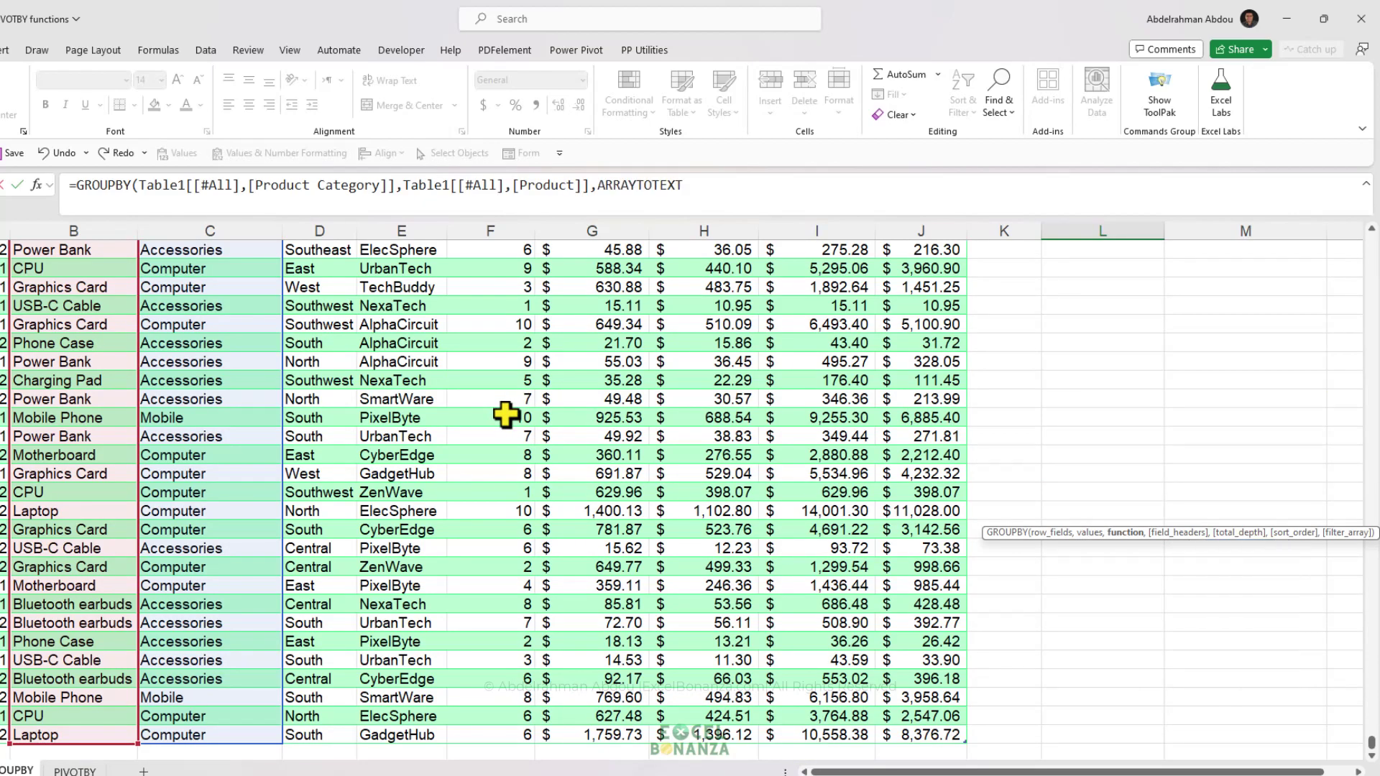
pyautogui.write(')')
pyautogui.press('Return')
pyautogui.scroll(5, 1014, 516)
pyautogui.moveTo(1134, 772); pyautogui.dragTo(1164, 773)
pyautogui.click(1170, 496)
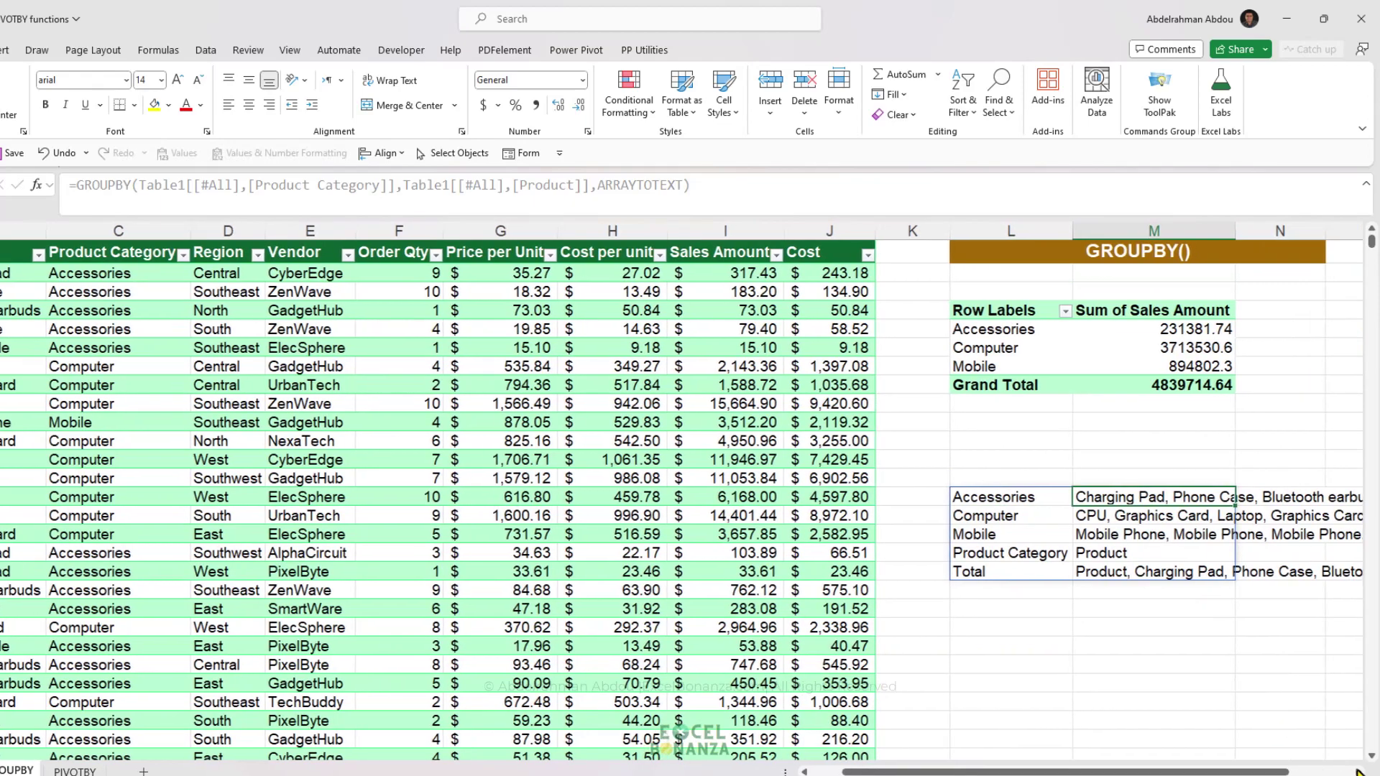
pyautogui.click(1358, 770)
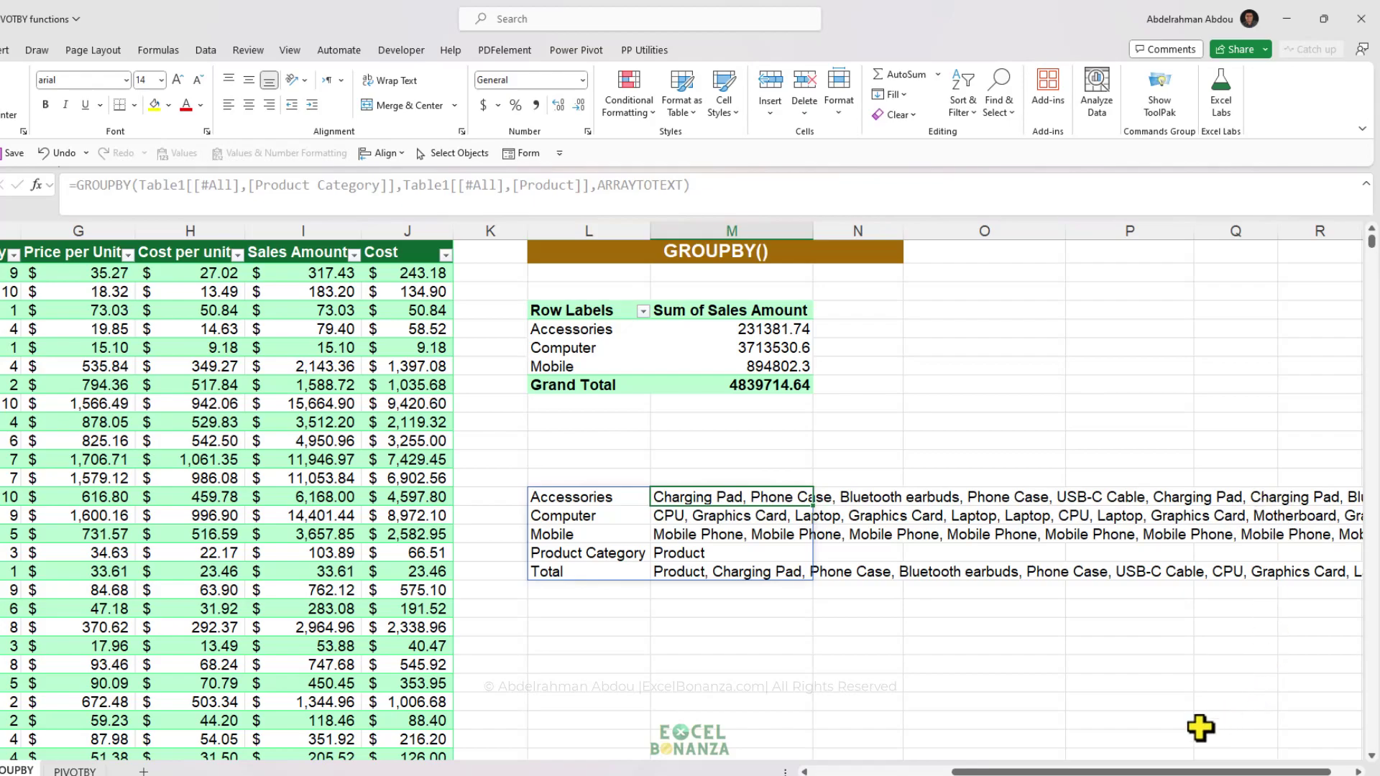
pyautogui.moveTo(1207, 770)
pyautogui.mouseDown()
pyautogui.moveTo(1340, 773)
pyautogui.moveTo(1199, 773)
pyautogui.mouseUp()
pyautogui.click(656, 499)
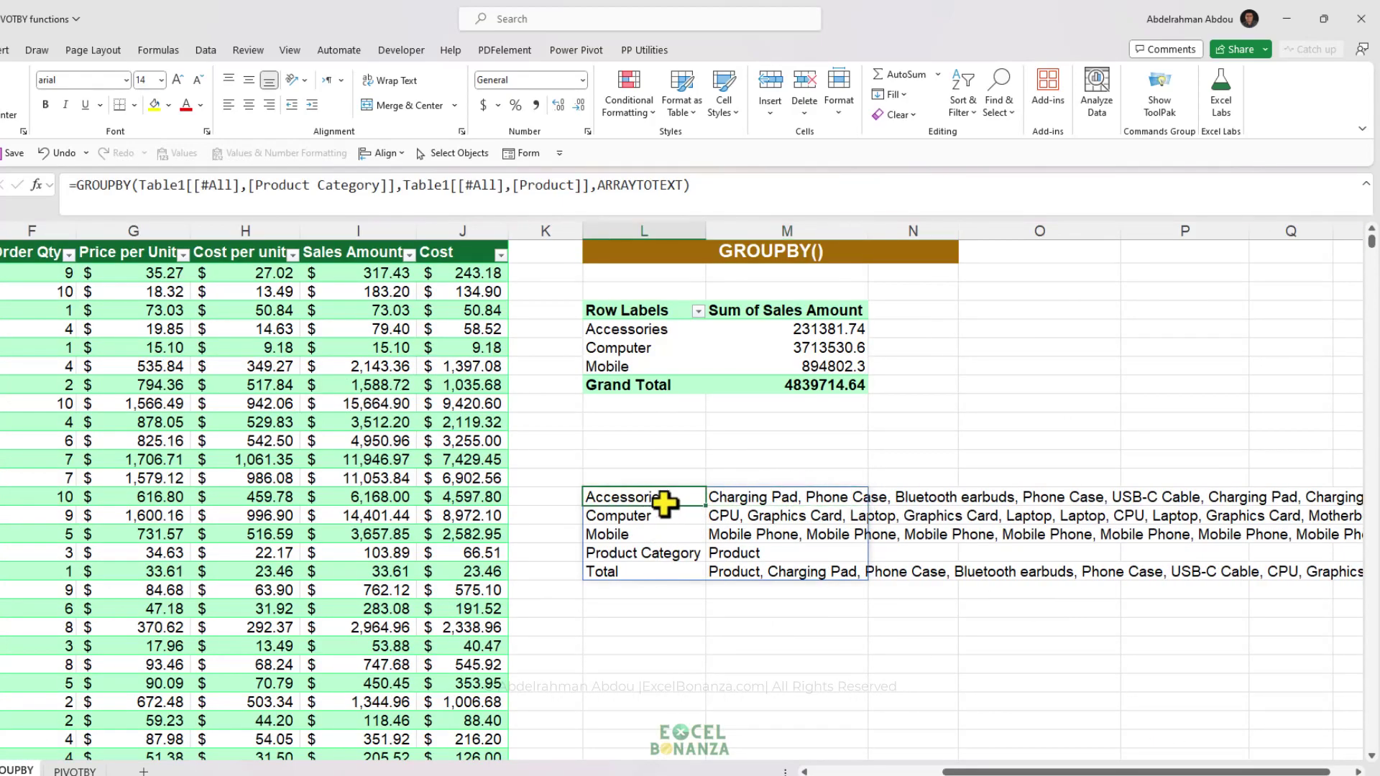
pyautogui.click(617, 185)
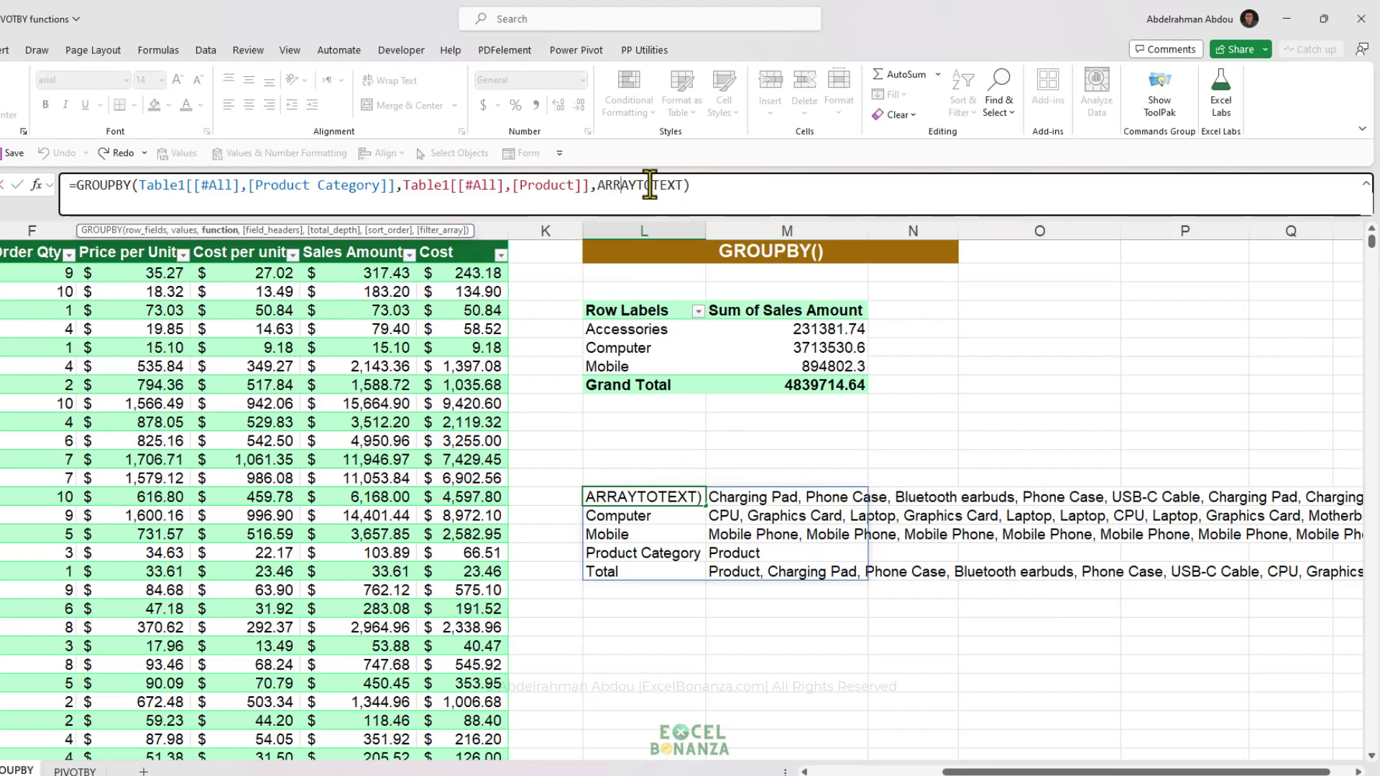
# - Replace ARRAYTOTEXT in the GROUPBY formula with LAMBDA(x,ARRAYTOTEXT(UNIQUE(x)))
pyautogui.doubleClick(647, 184)
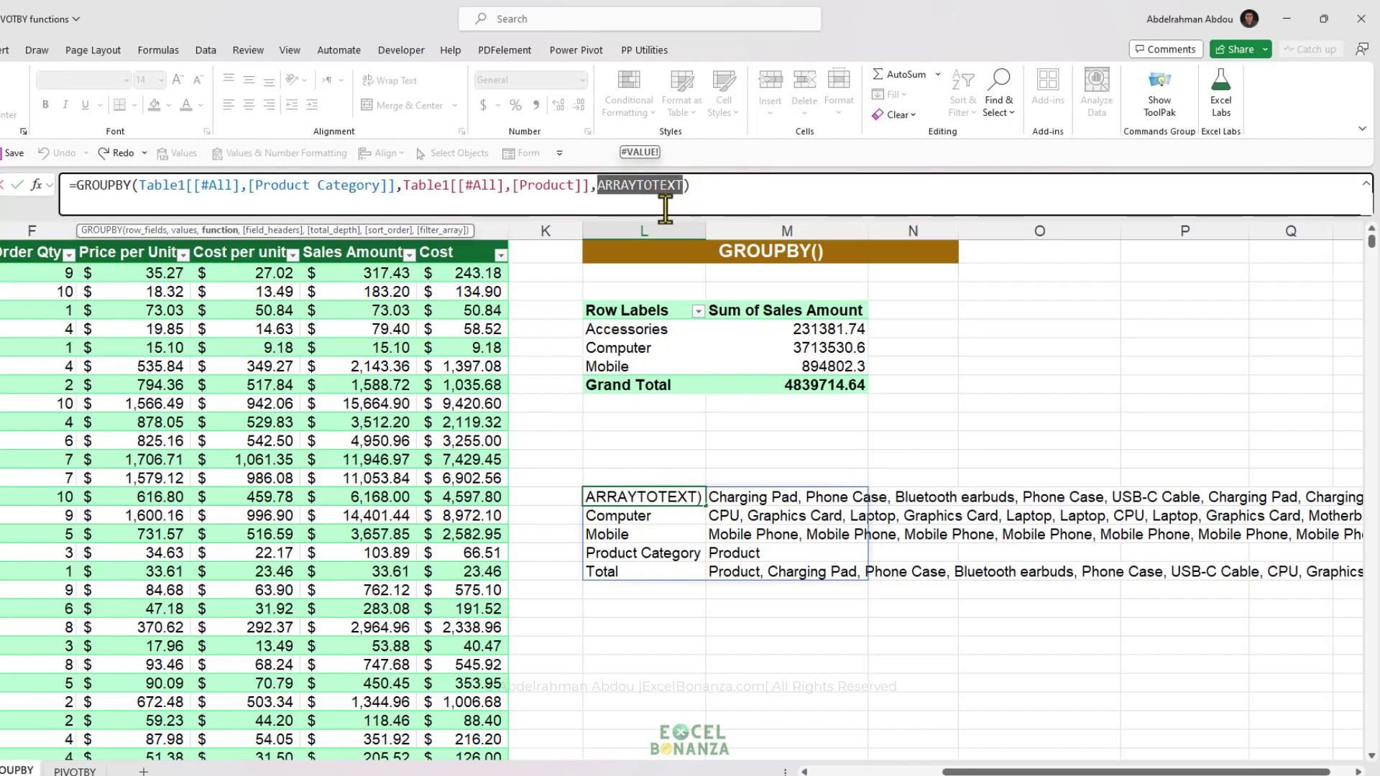
pyautogui.write('lam')
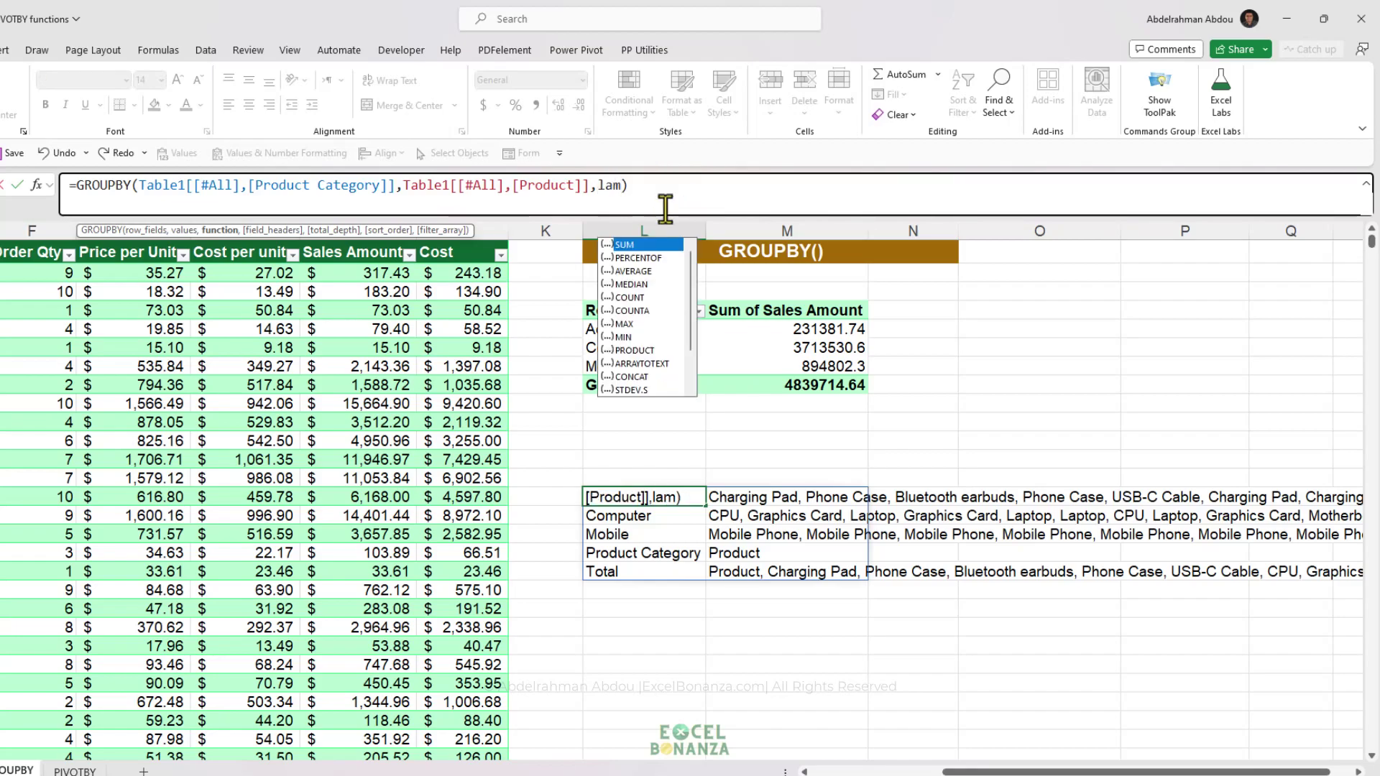
pyautogui.write('bda(')
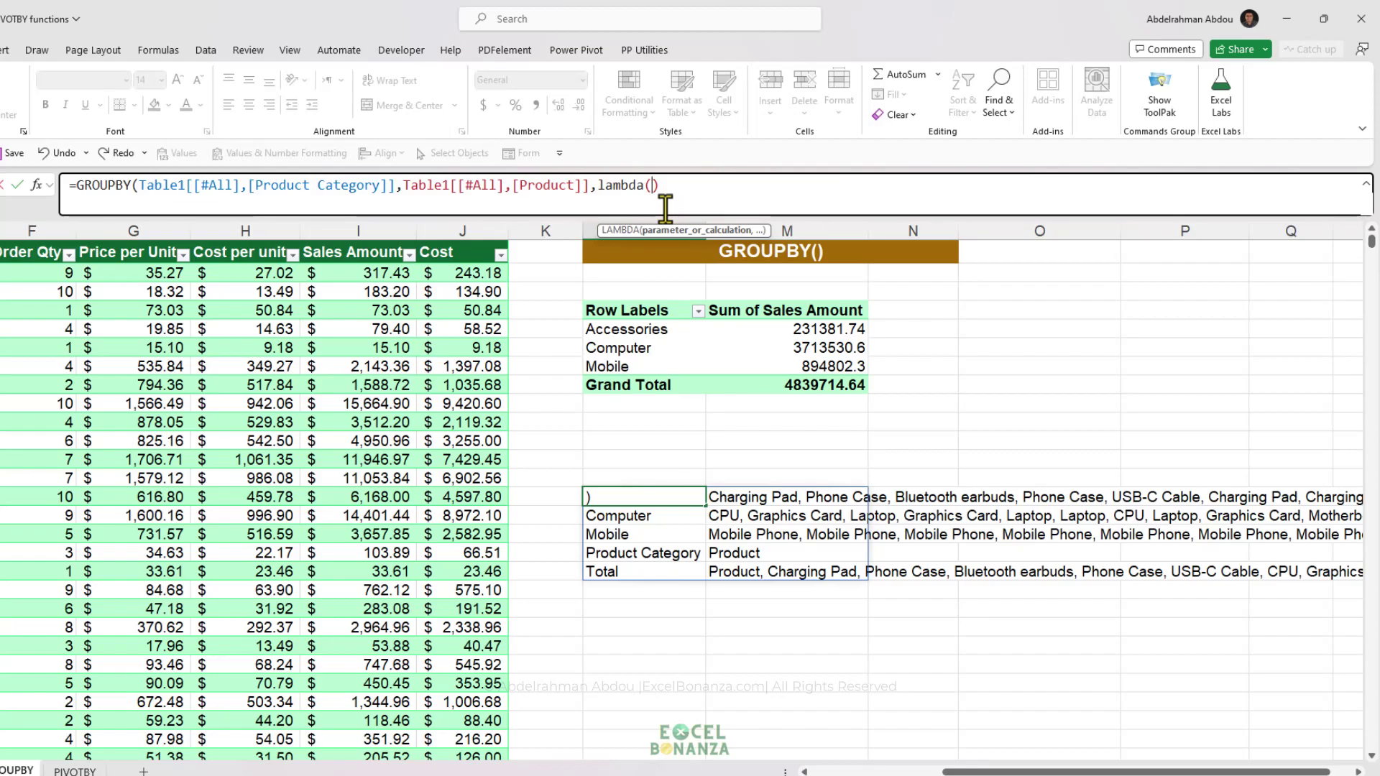
pyautogui.write('x,')
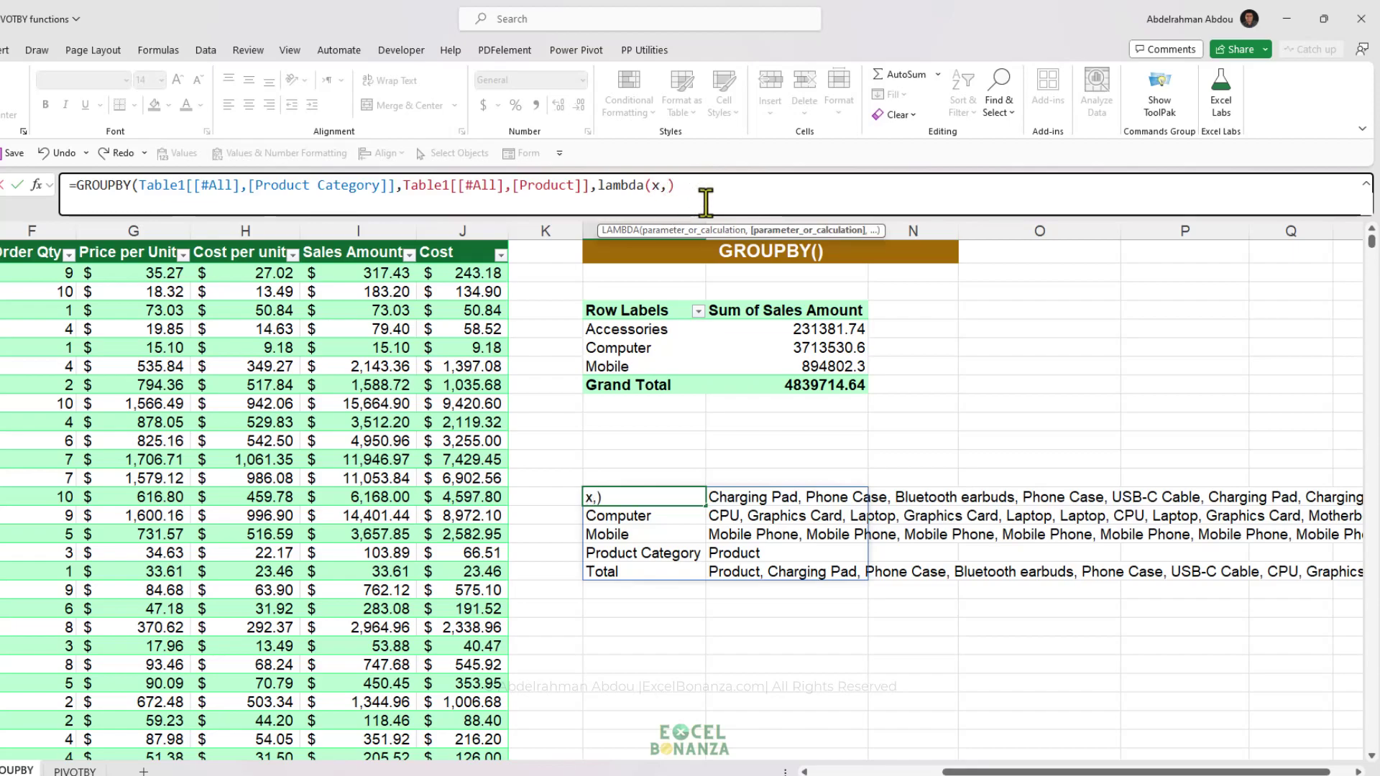
pyautogui.write('arrayto')
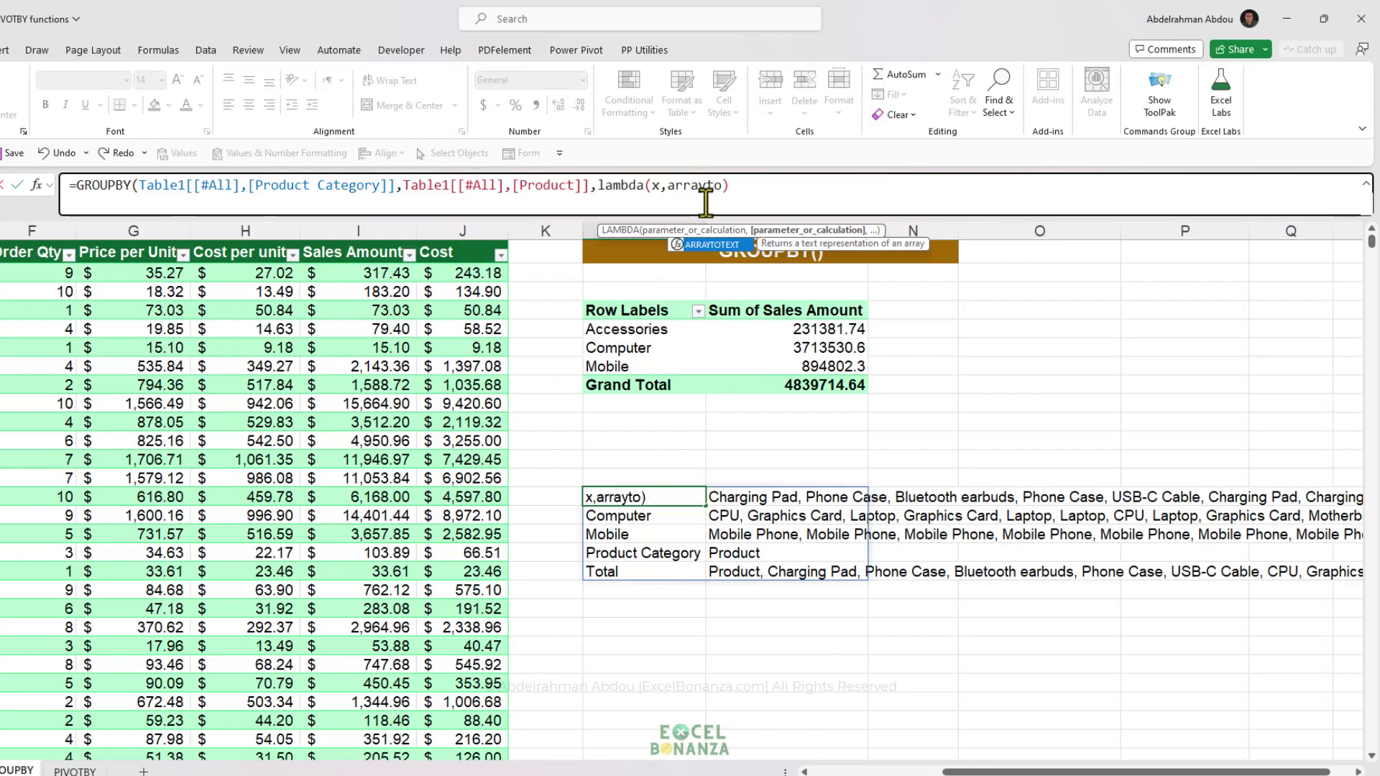
pyautogui.press('Tab')
pyautogui.write('unique')
pyautogui.press('Tab')
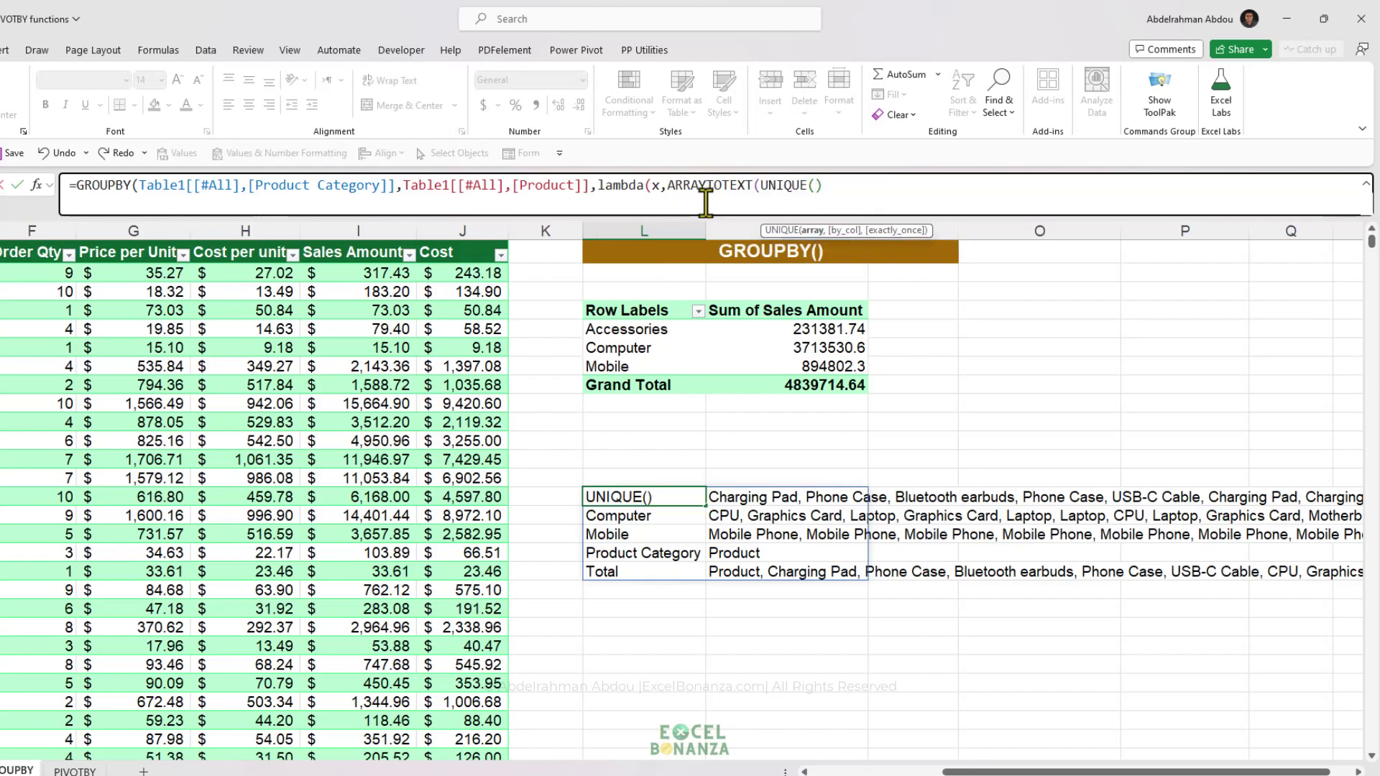
pyautogui.write('x)))')
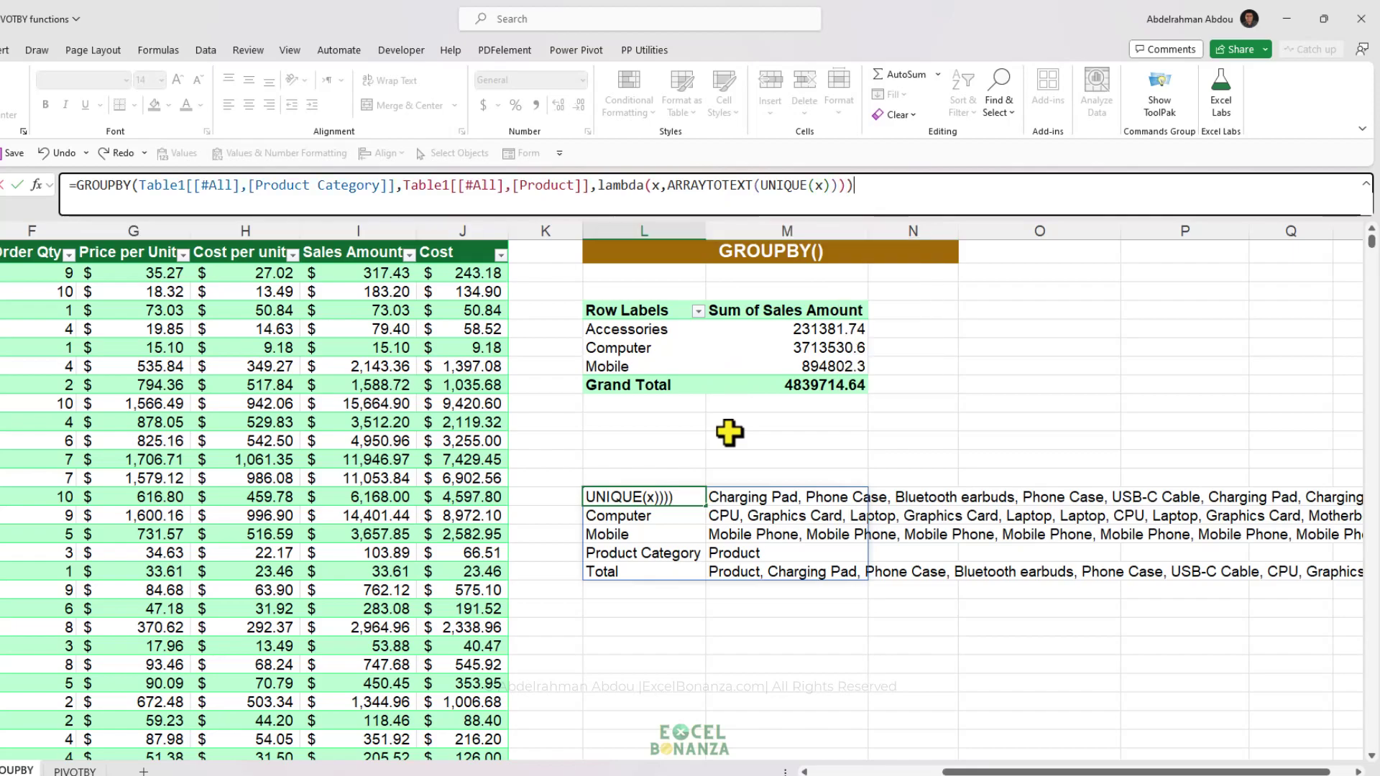
pyautogui.write(')')
pyautogui.press('Return')
# - Check the Accessories category label and its deduplicated product list
pyautogui.click(665, 496)
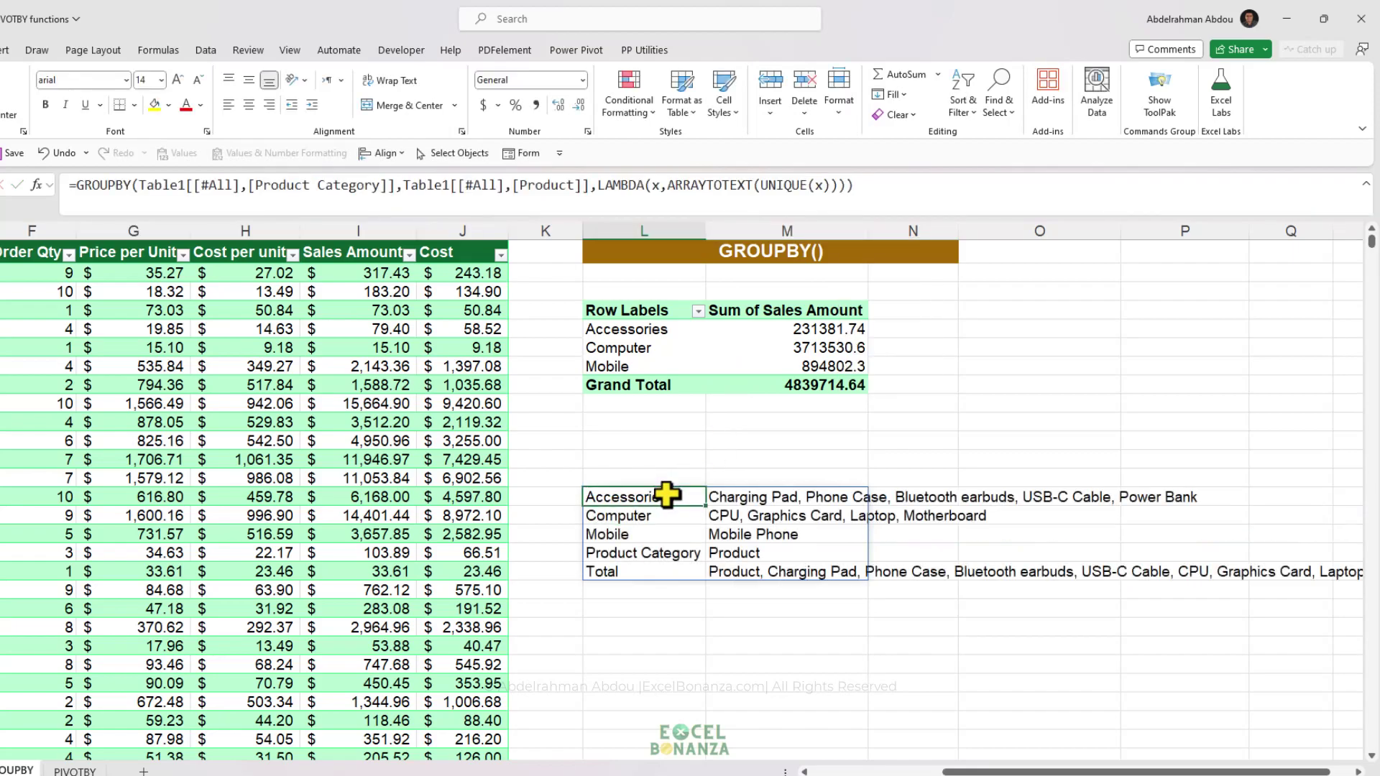
pyautogui.click(732, 496)
pyautogui.click(739, 521)
pyautogui.click(746, 499)
pyautogui.click(668, 501)
pyautogui.click(745, 498)
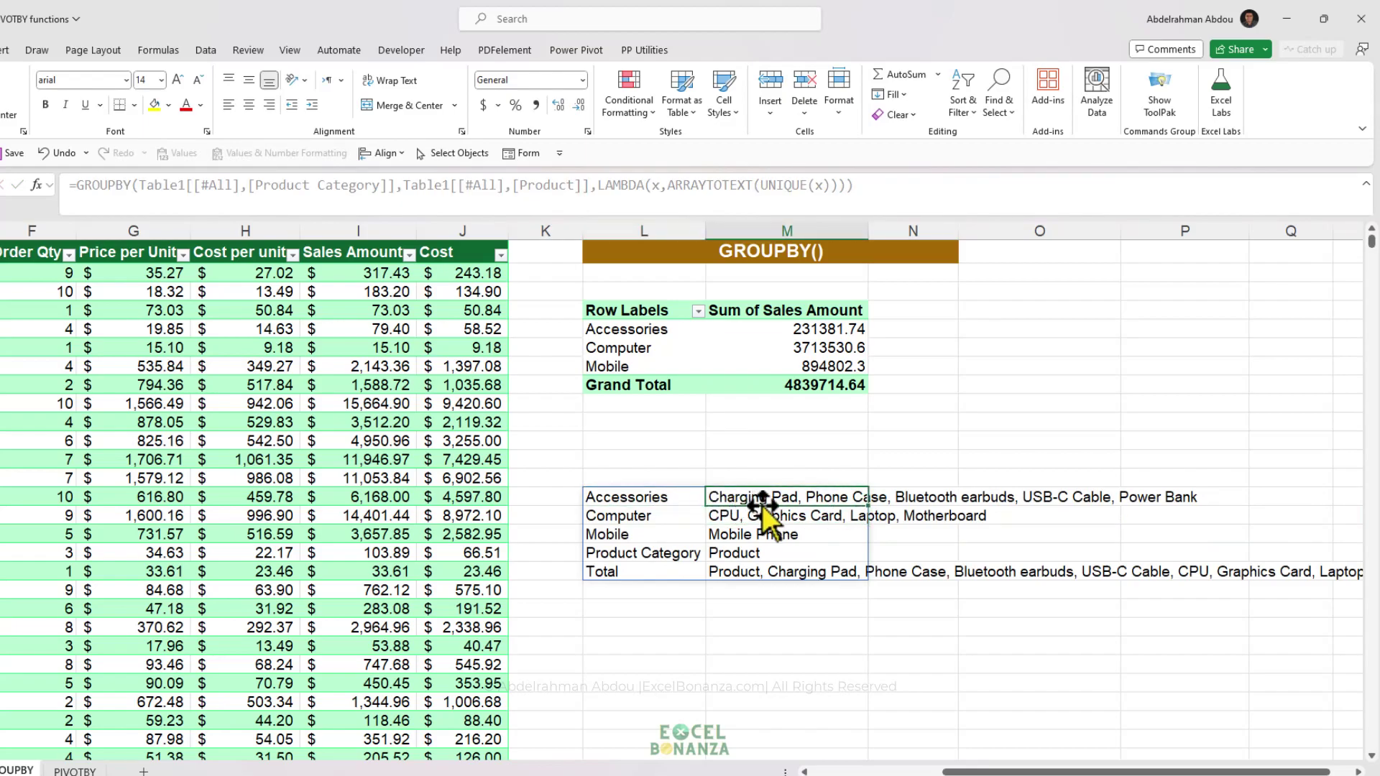
pyautogui.click(679, 497)
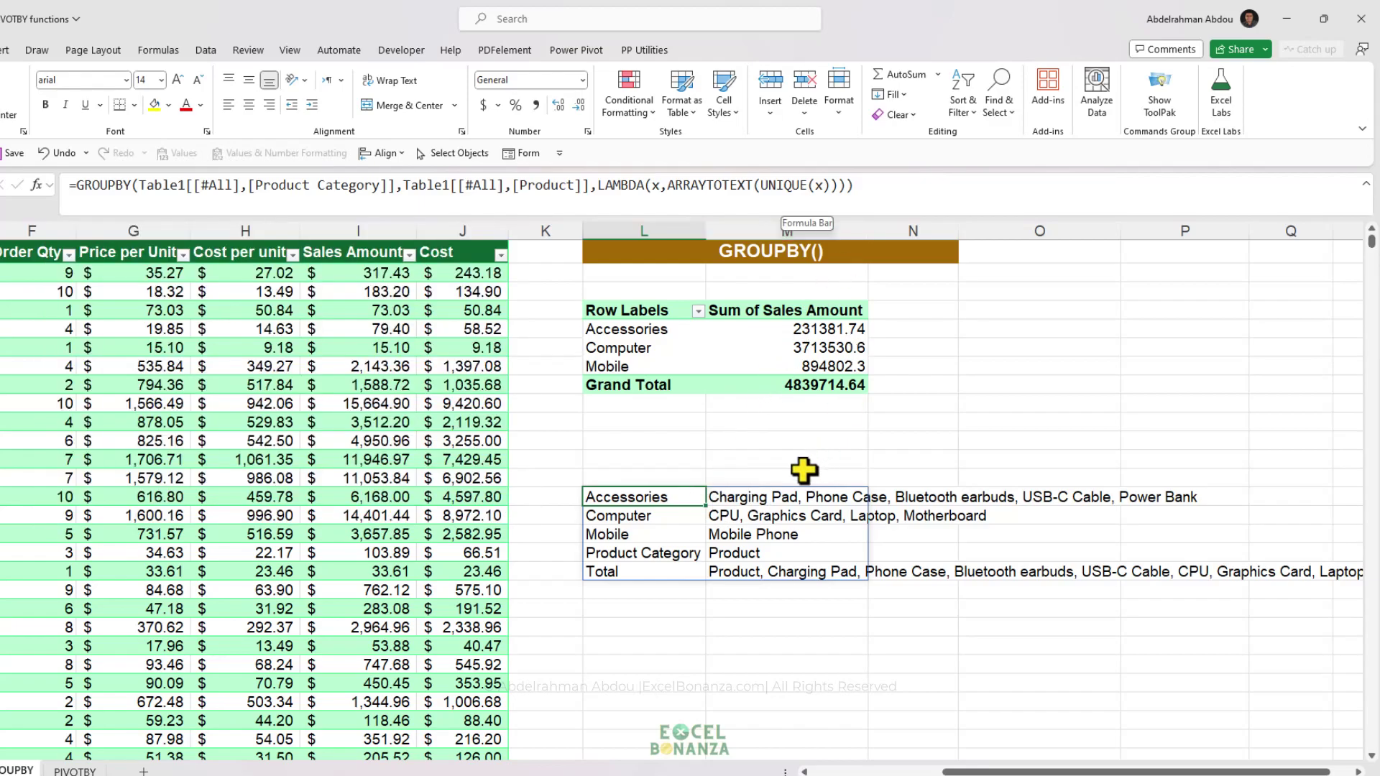
# - Wrap UNIQUE in SORT inside the GROUPBY LAMBDA so product lists are alphabetical
pyautogui.click(764, 187)
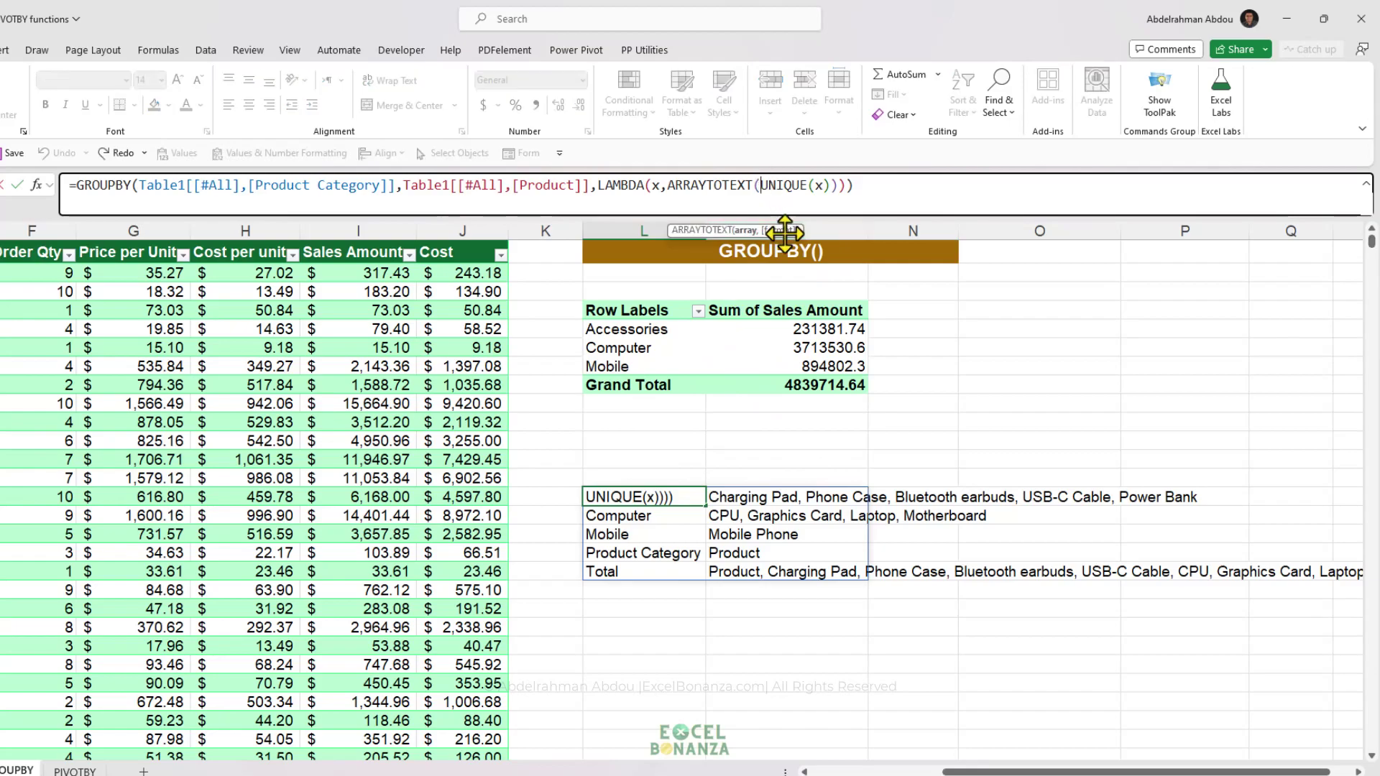
pyautogui.write('sort')
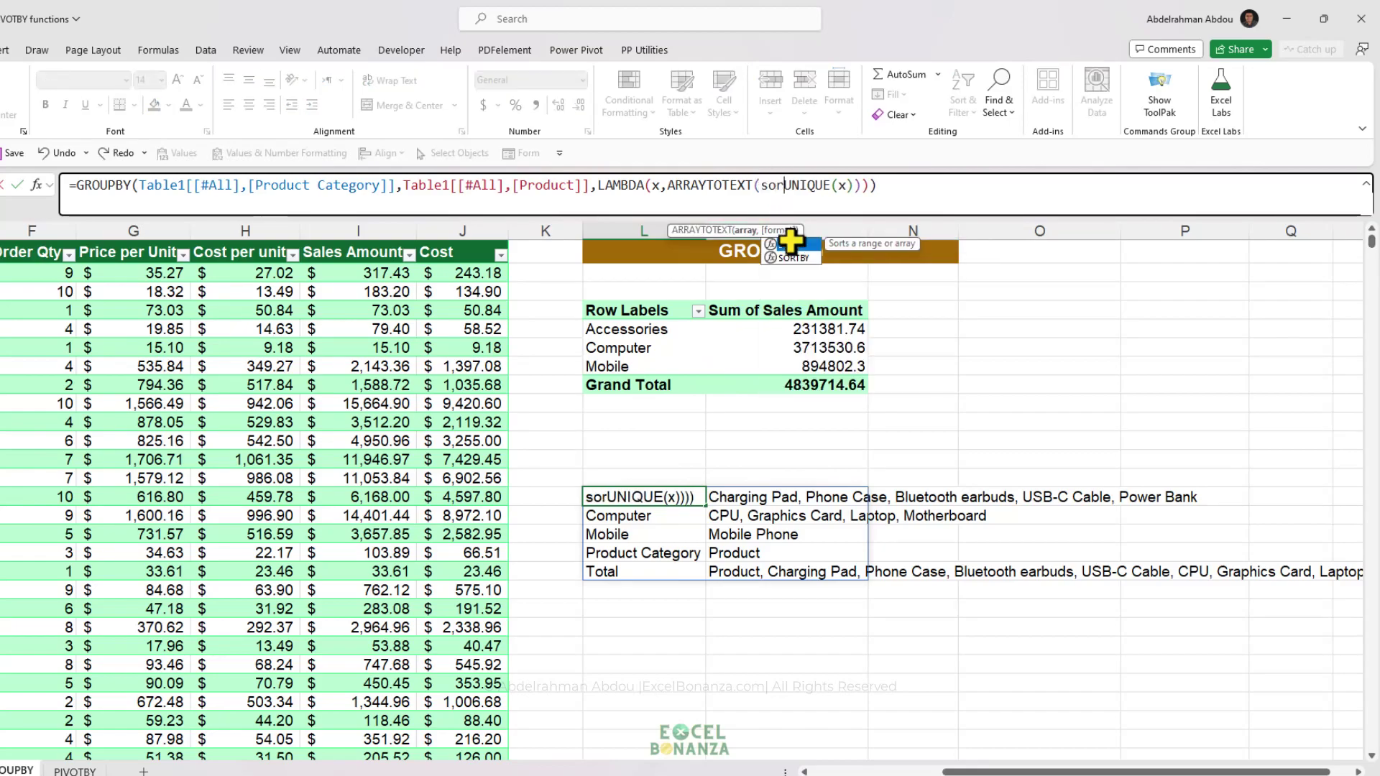
pyautogui.press('Tab')
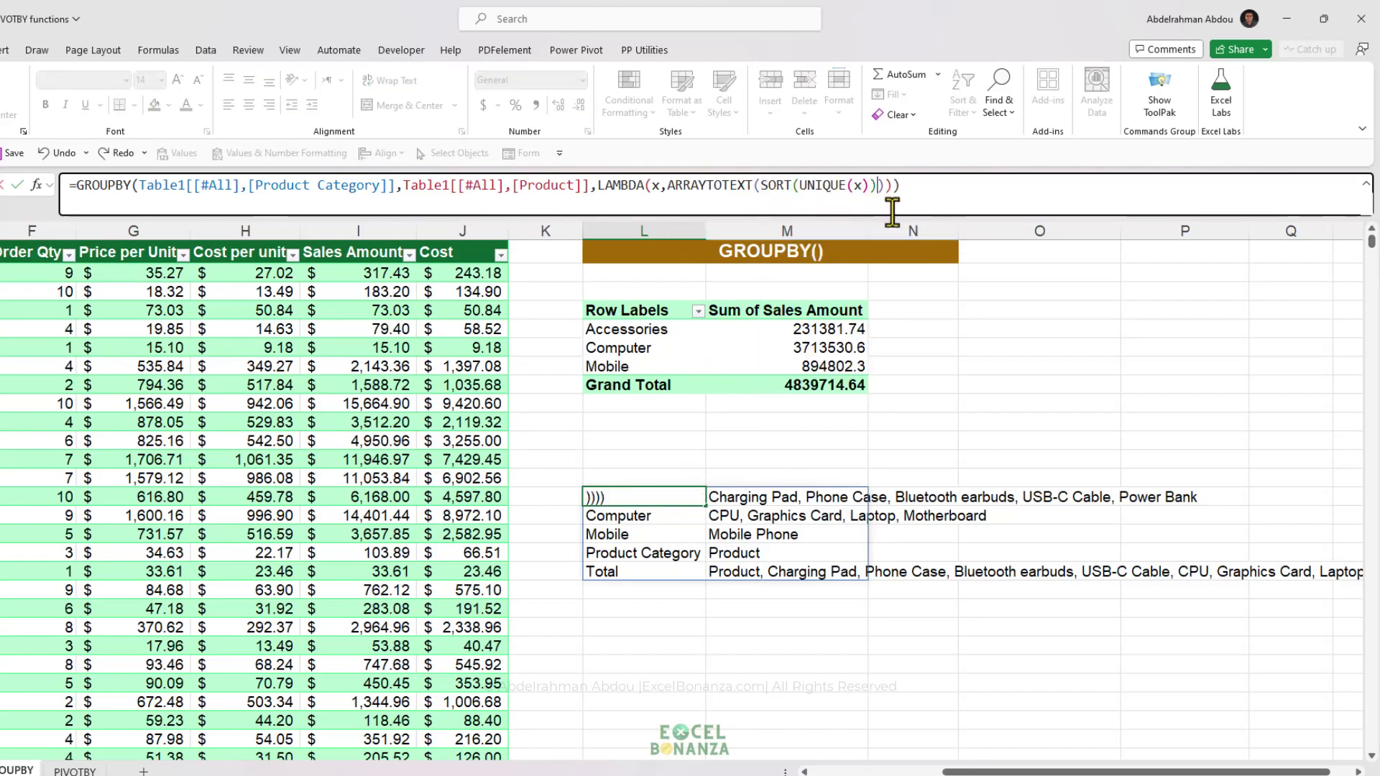
pyautogui.press('Return')
# - Check that the Accessories product list now starts with Bluetooth earbuds
pyautogui.click(823, 496)
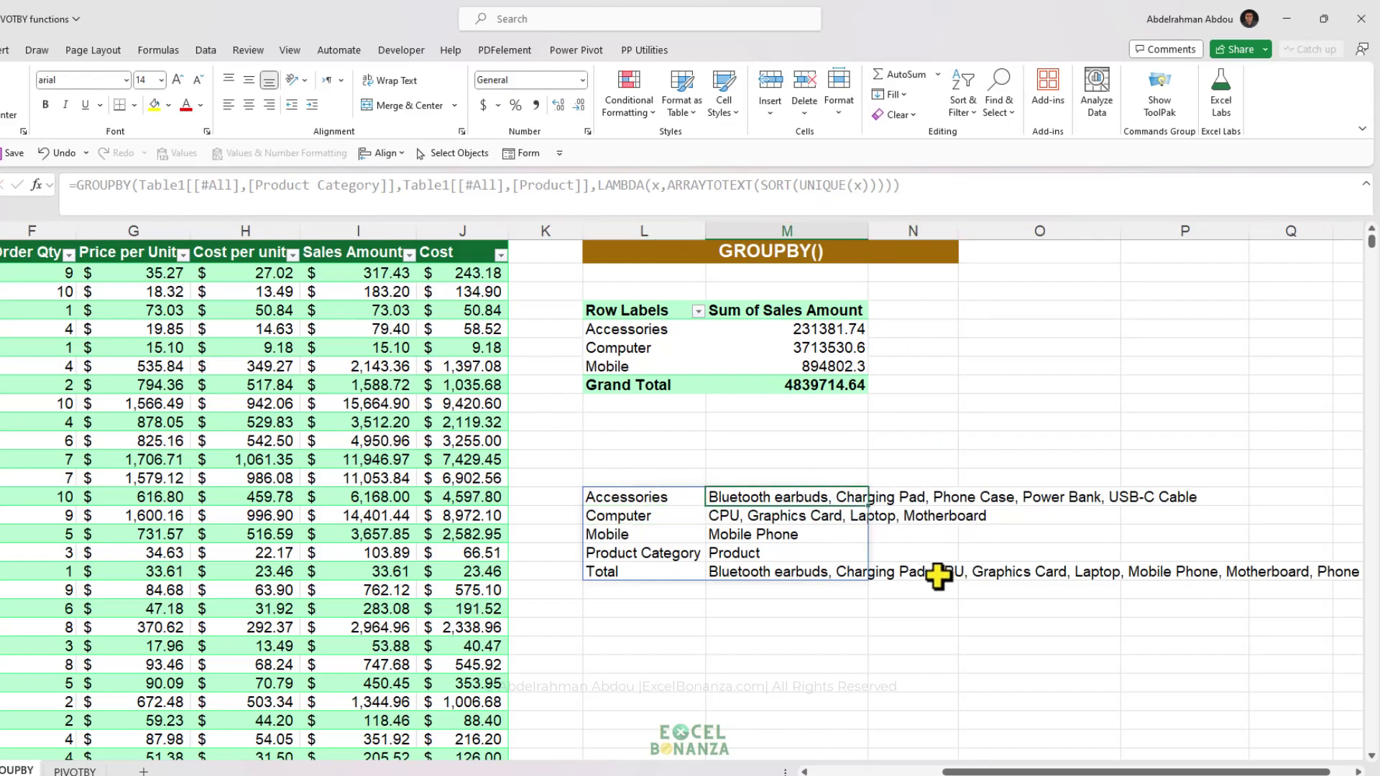
pyautogui.press('Left')
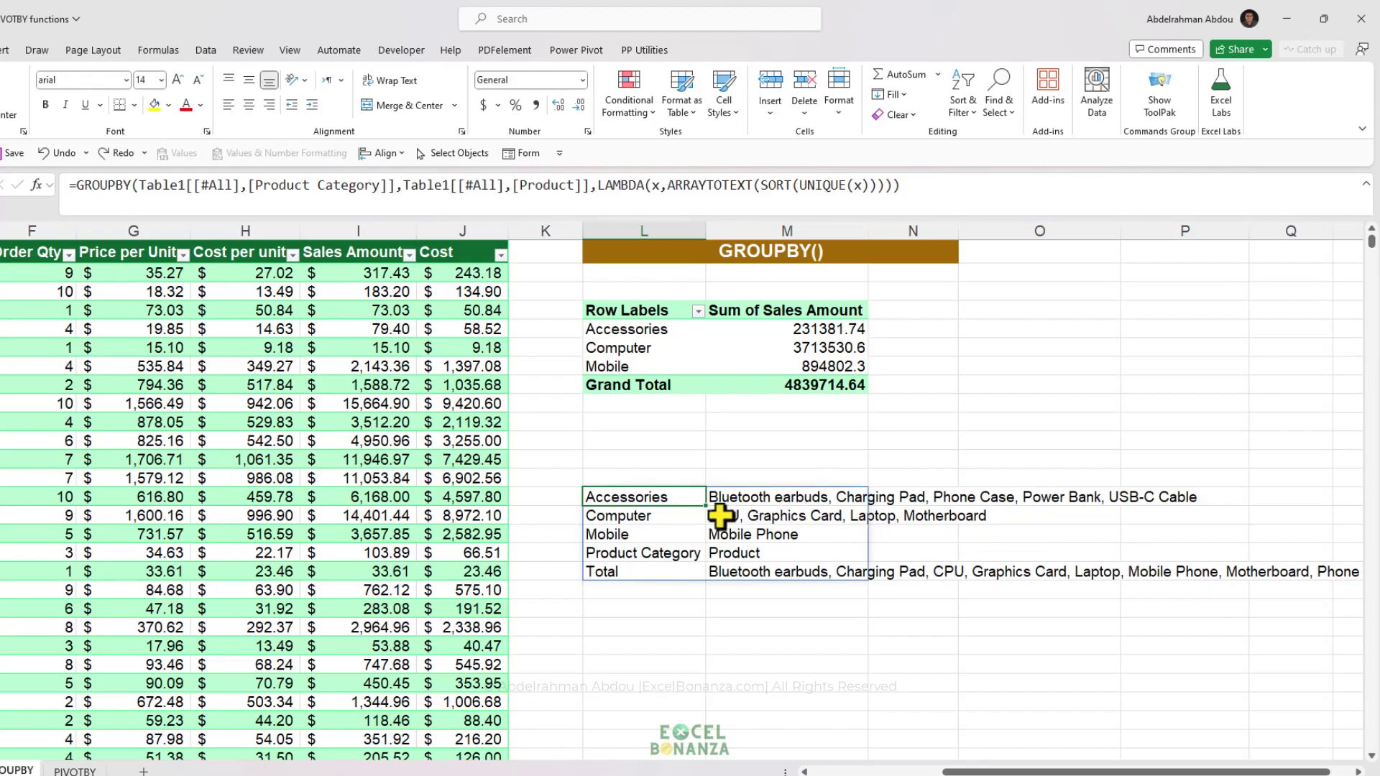
pyautogui.click(756, 497)
pyautogui.press('Left')
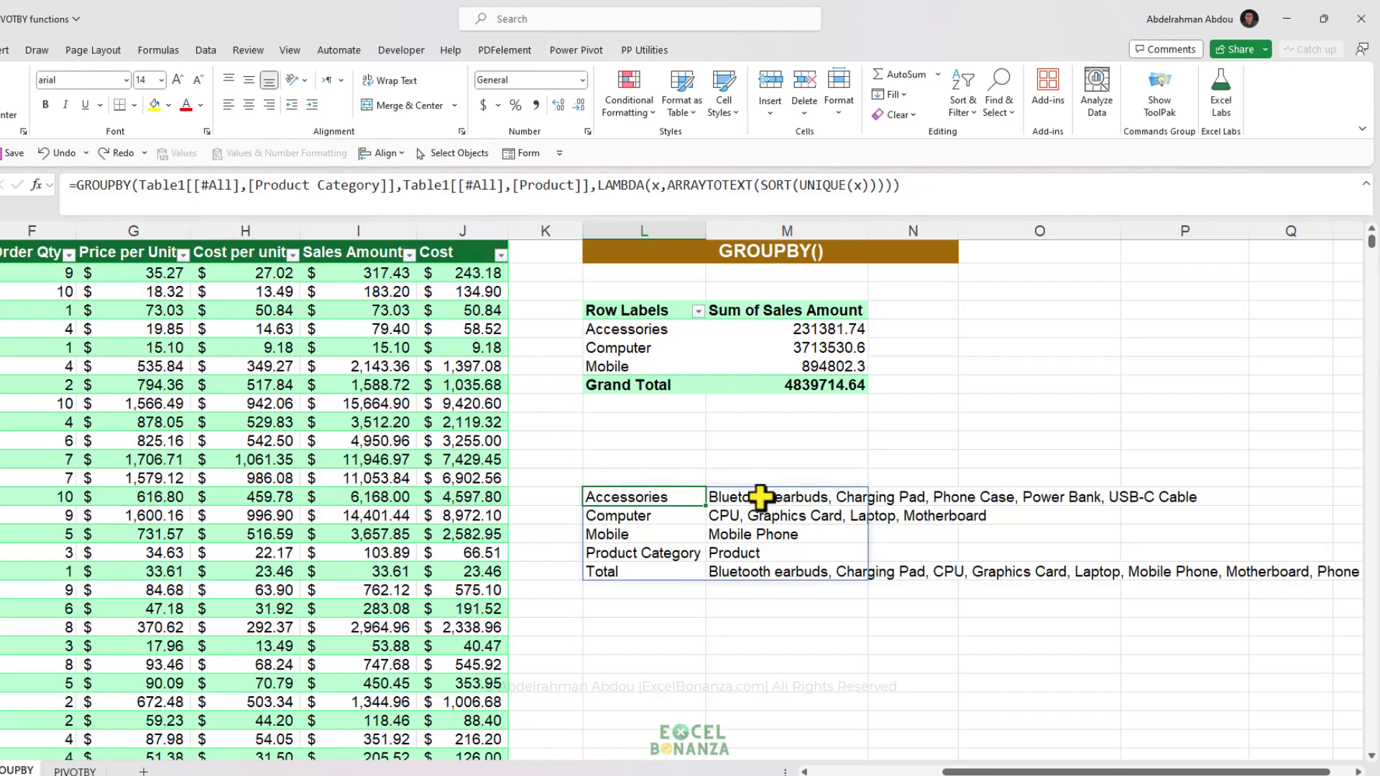
# - Replace ARRAYTOTEXT with COUNTA to count unique products per category (Accessories 5, total 11)
pyautogui.doubleClick(709, 185)
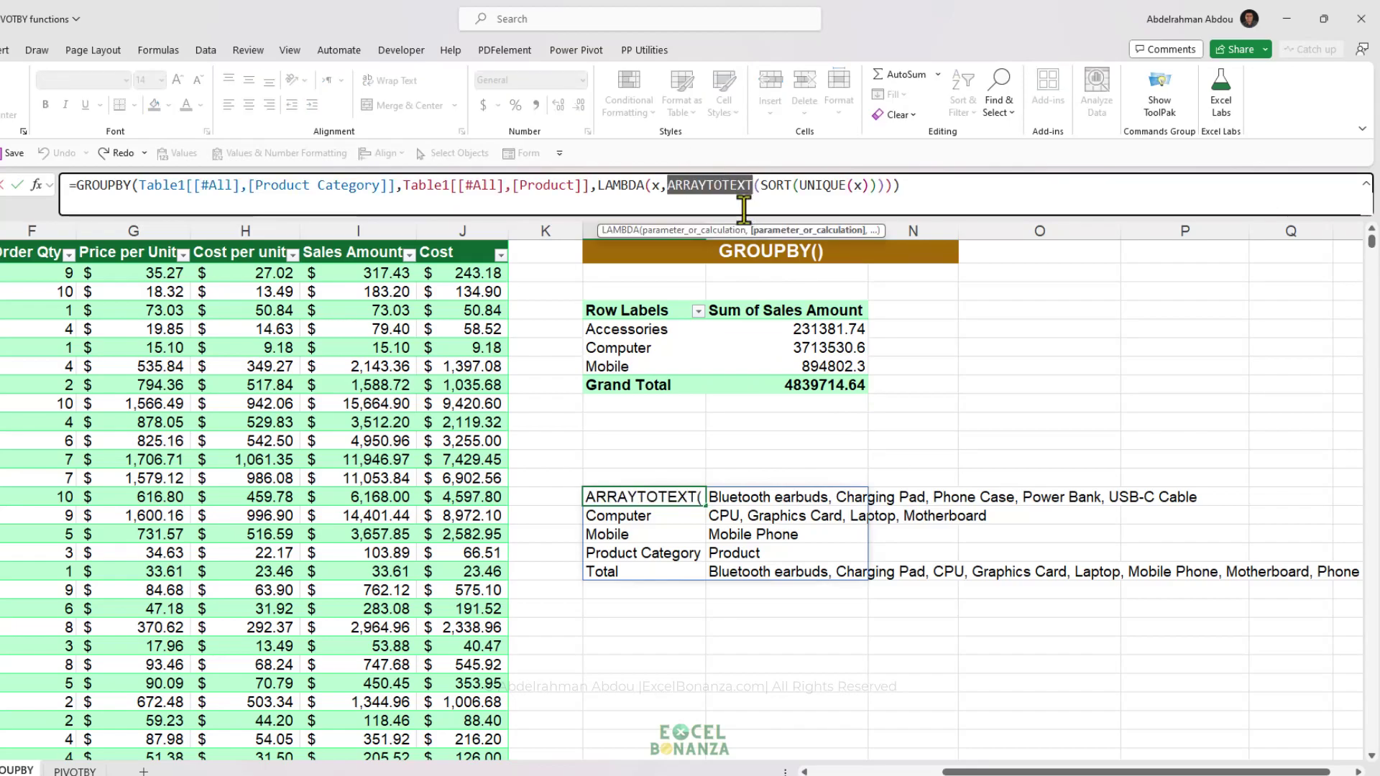
pyautogui.write('COUNTA')
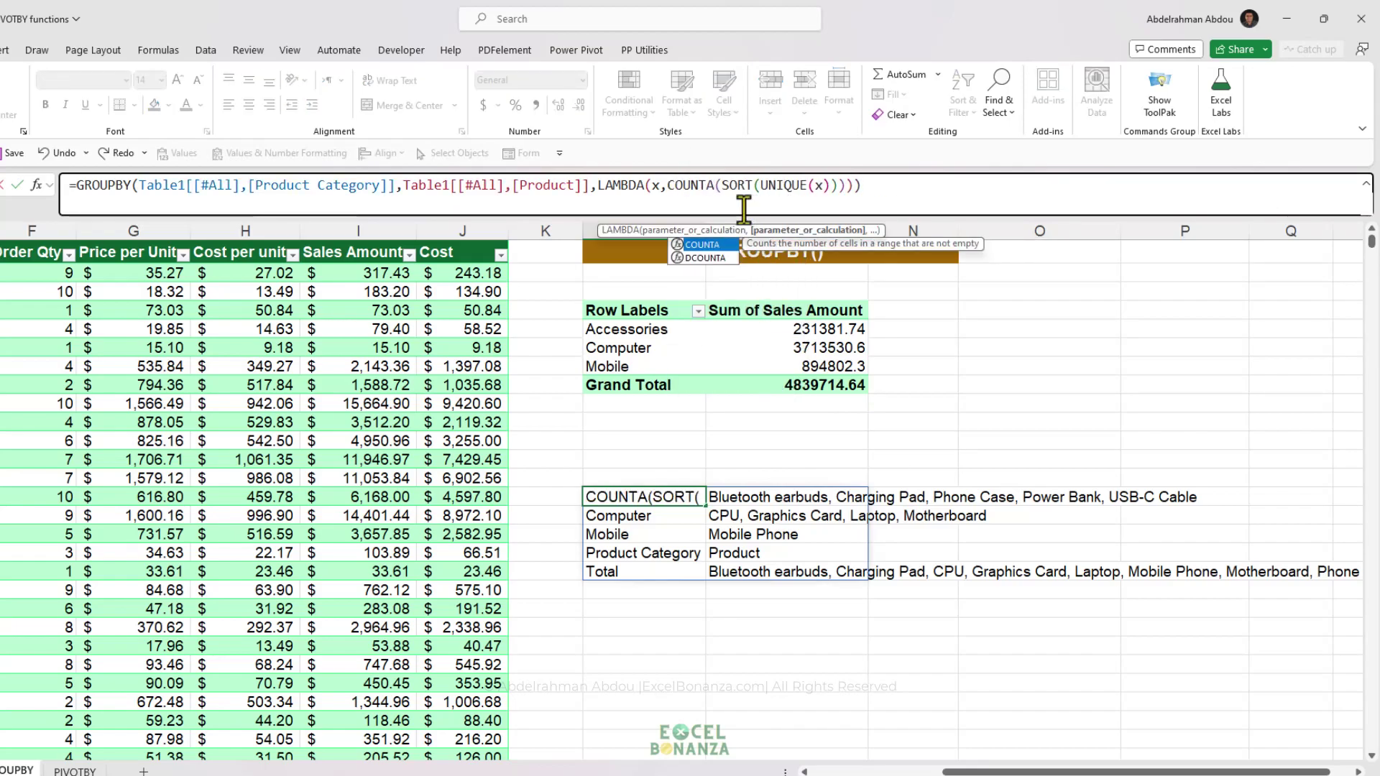
pyautogui.press('Return')
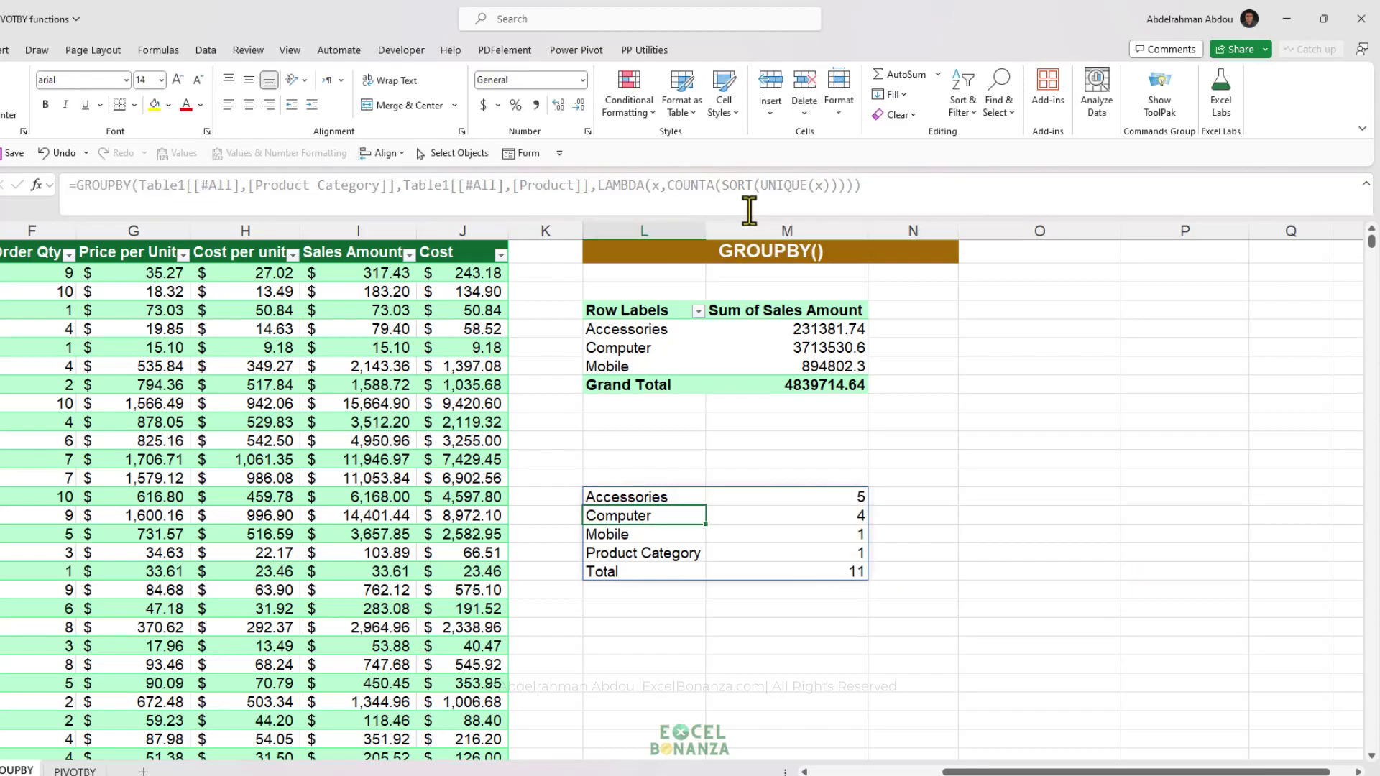
pyautogui.click(844, 498)
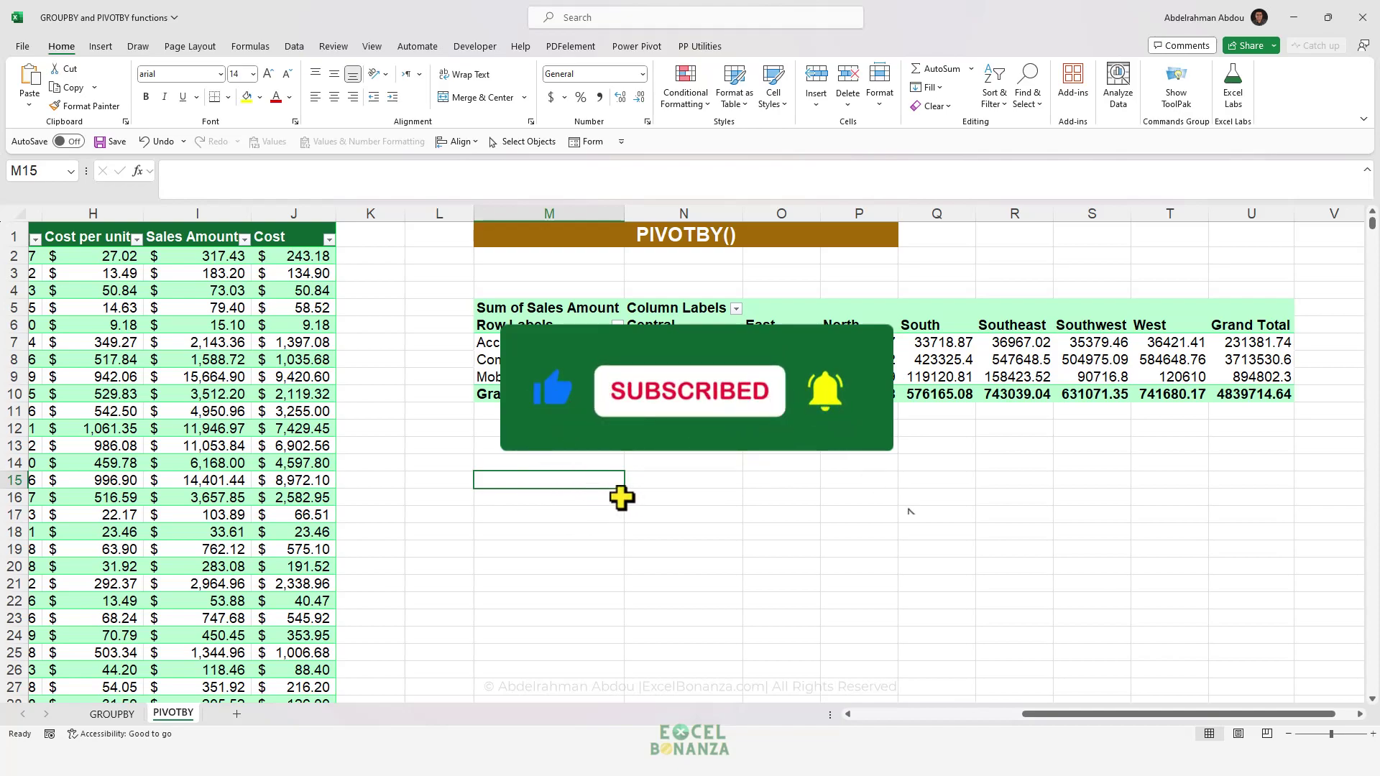
# - Start a PIVOTBY formula in M15 with Table2's Product Category as rows and Region as columns
pyautogui.write('=piv')
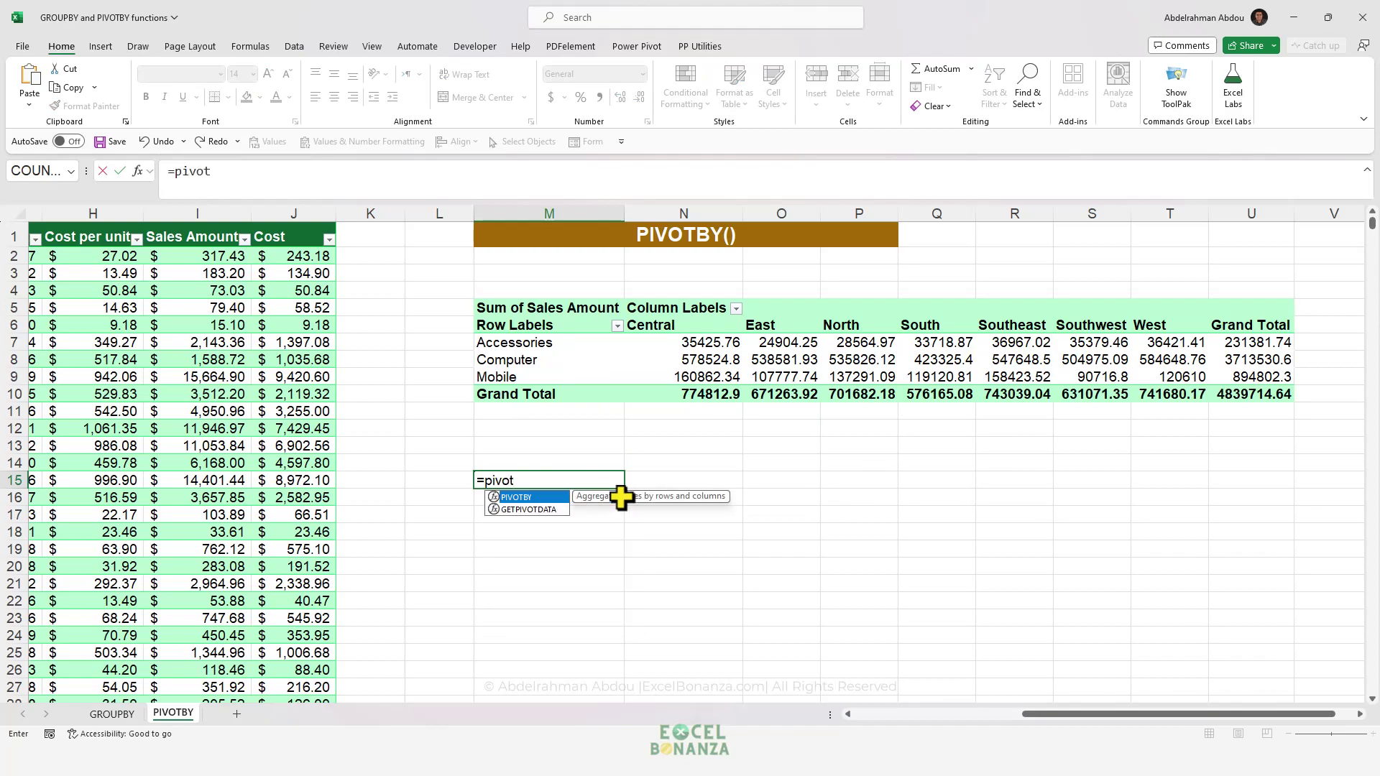
pyautogui.write('ot')
pyautogui.press('Tab')
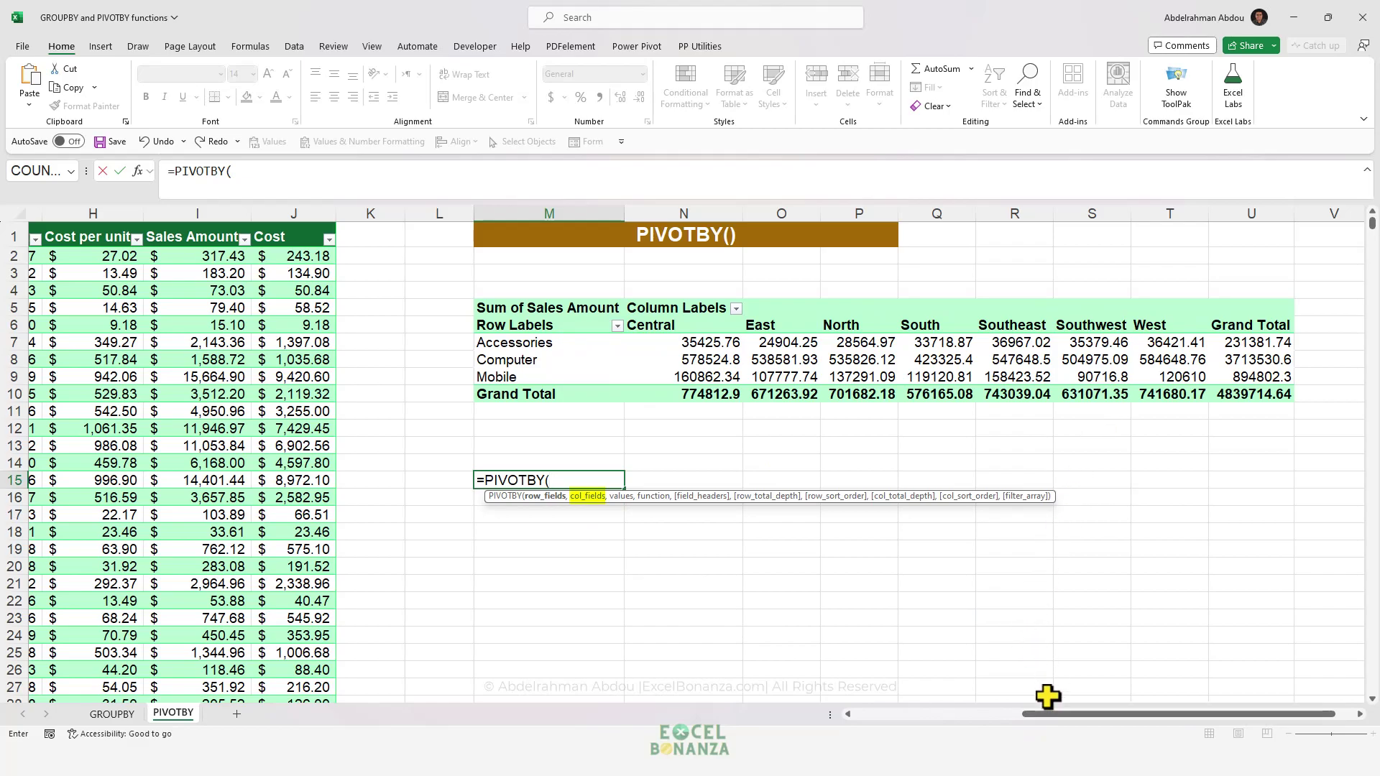
pyautogui.moveTo(1046, 713); pyautogui.dragTo(877, 713)
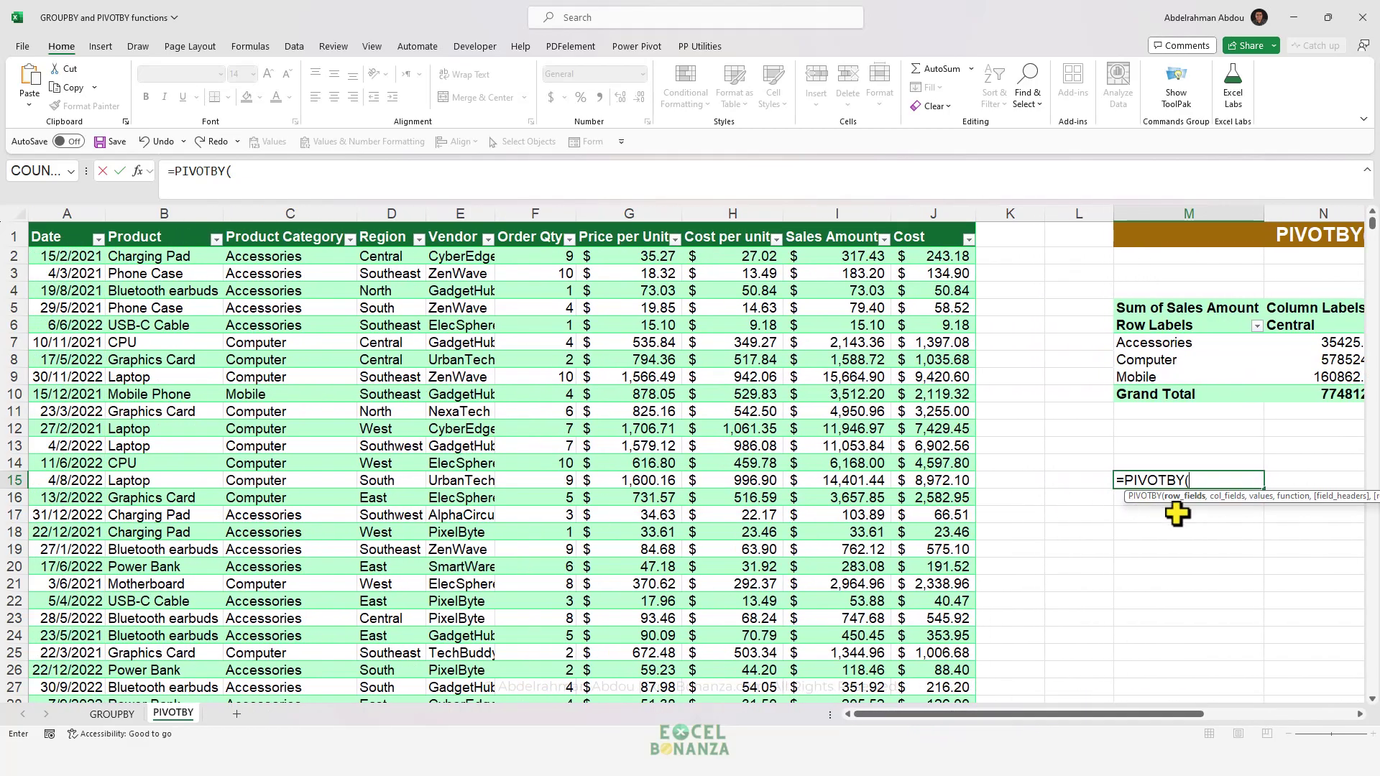
pyautogui.click(285, 238)
pyautogui.hotkey('ctrl', 'shift', 'Down')
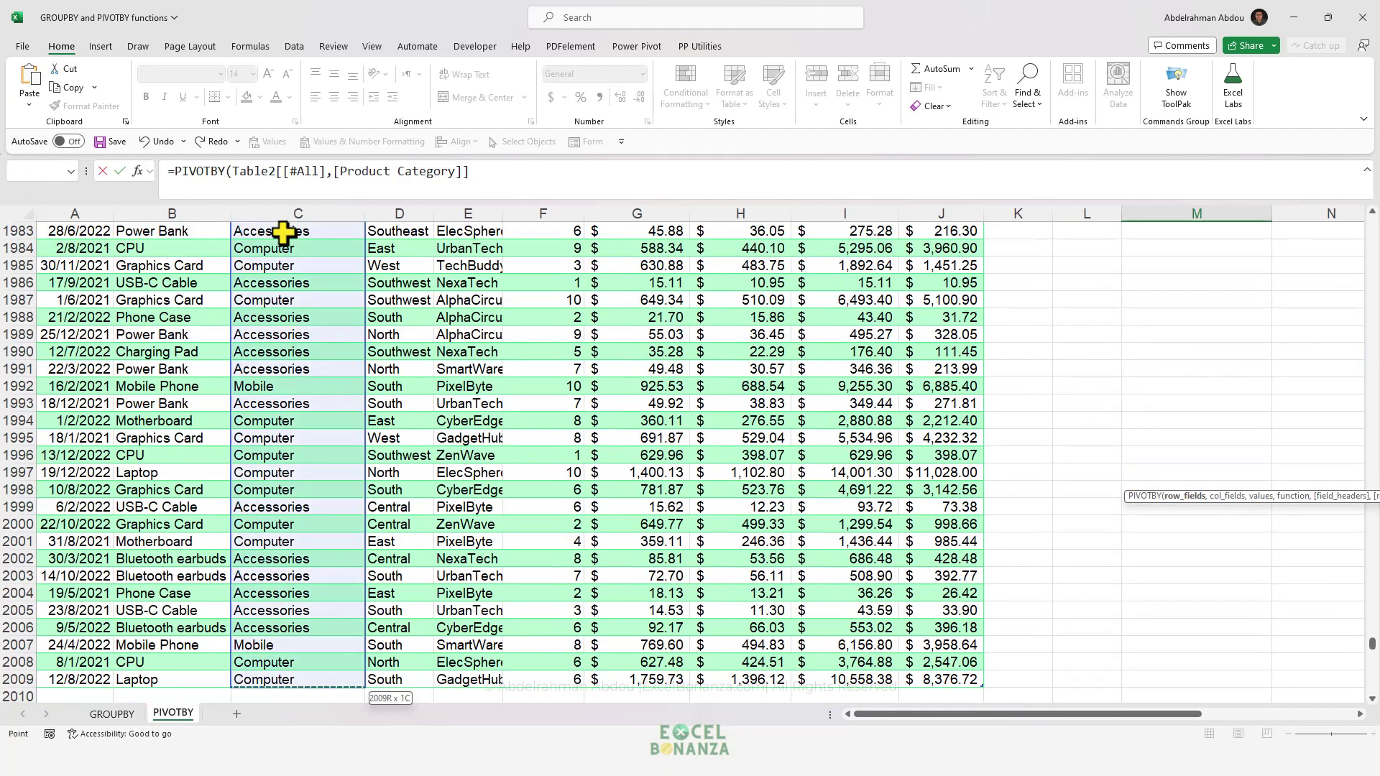
pyautogui.write(',')
pyautogui.moveTo(899, 714)
pyautogui.mouseDown()
pyautogui.moveTo(1042, 715)
pyautogui.moveTo(895, 723)
pyautogui.mouseUp()
pyautogui.click(370, 236)
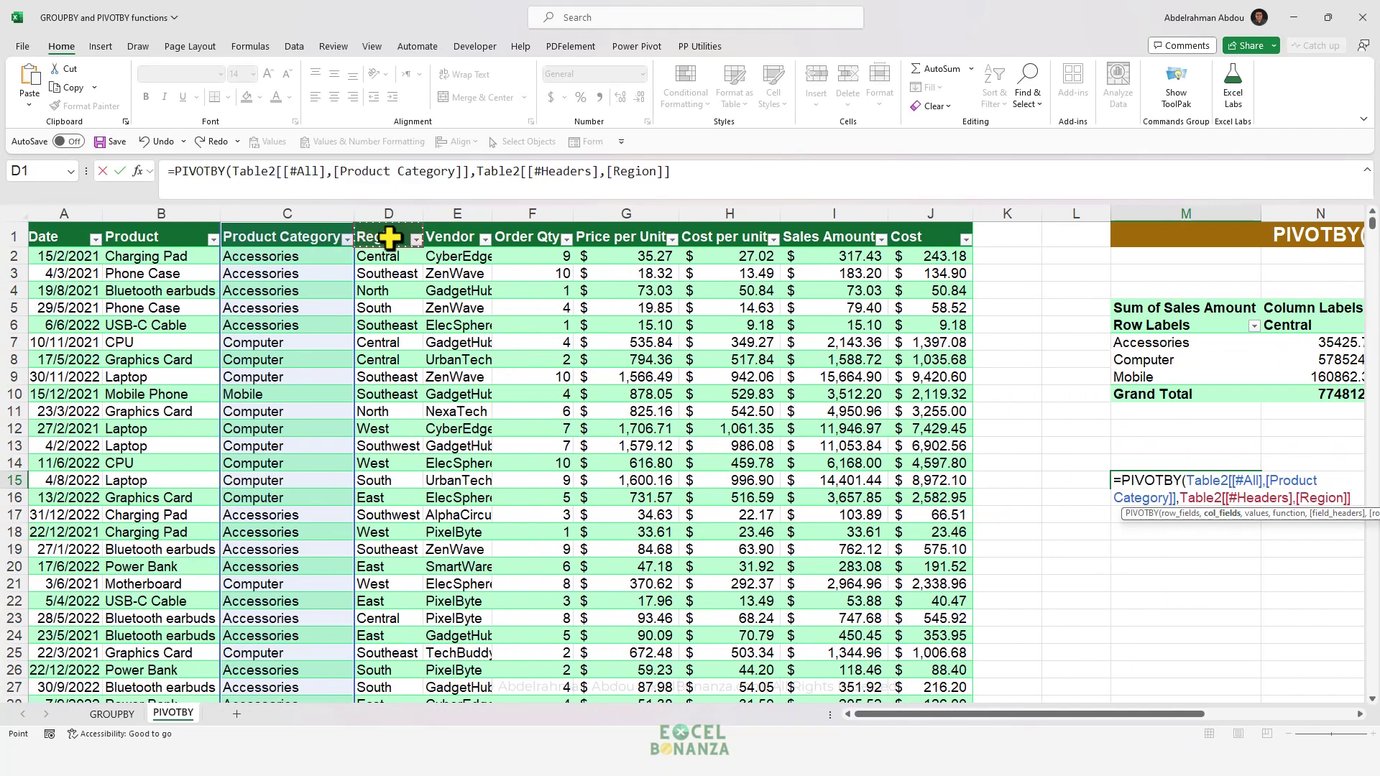
pyautogui.hotkey('ctrl', 'shift', 'Down')
# - Add Sales Amount as the values, aggregated with SUM, and commit the PIVOTBY formula
pyautogui.click(690, 178)
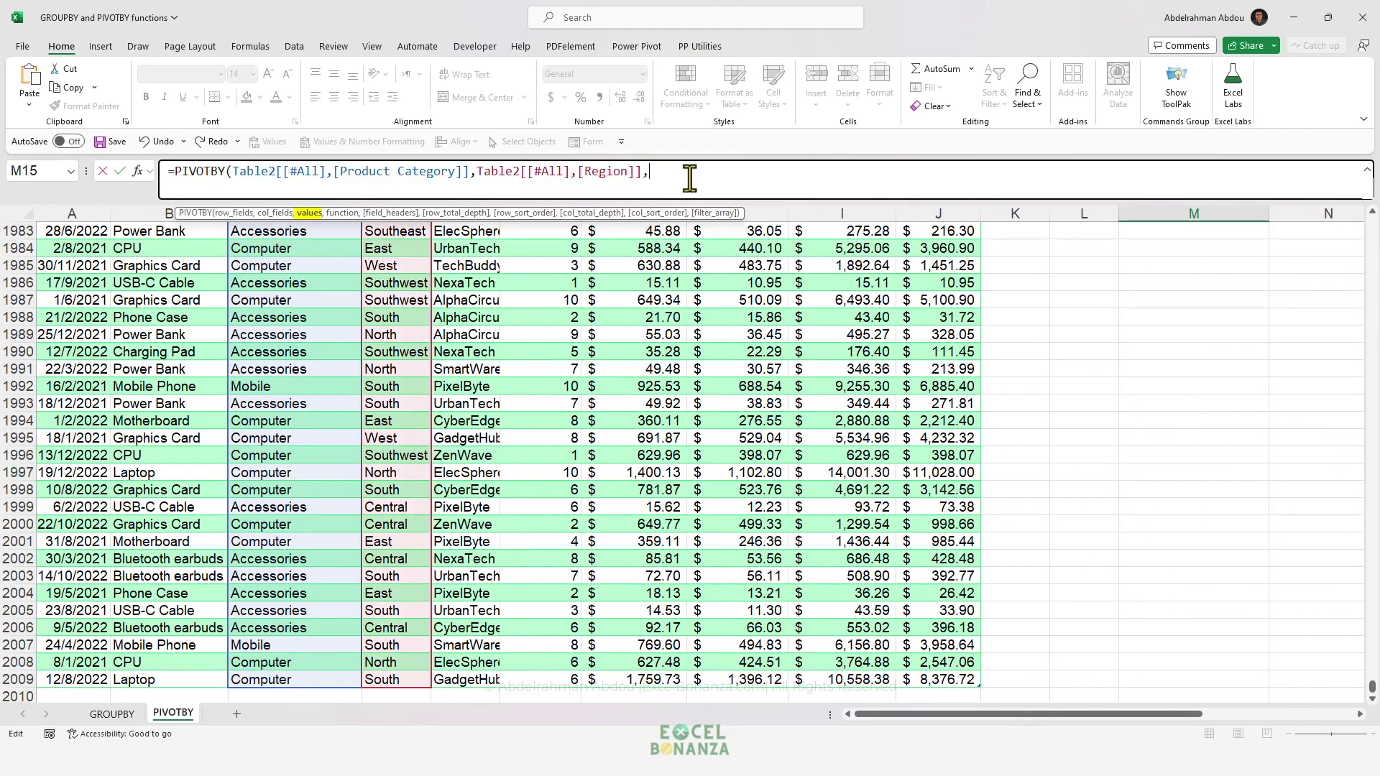
pyautogui.write(',')
pyautogui.click(836, 238)
pyautogui.hotkey('ctrl', 'shift', 'Down')
pyautogui.write(',')
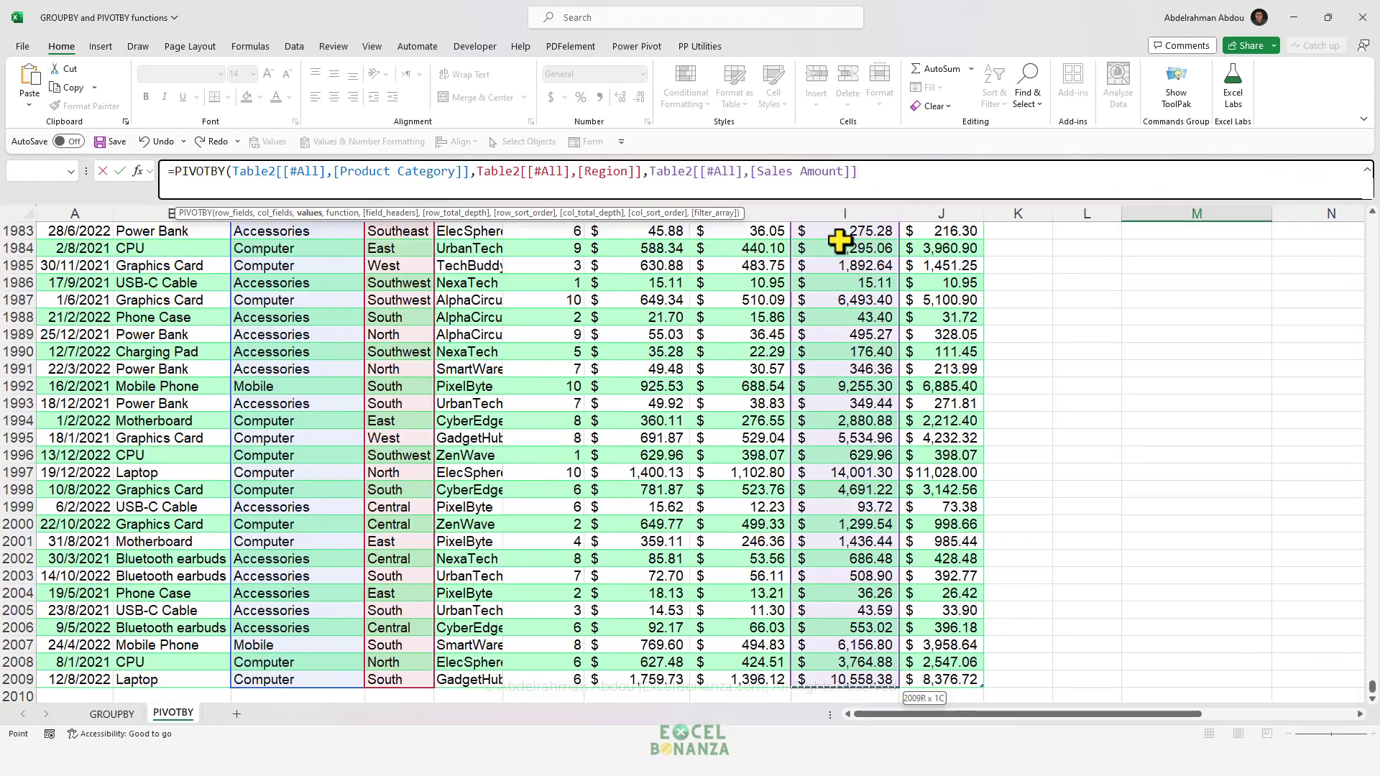
pyautogui.press('Tab')
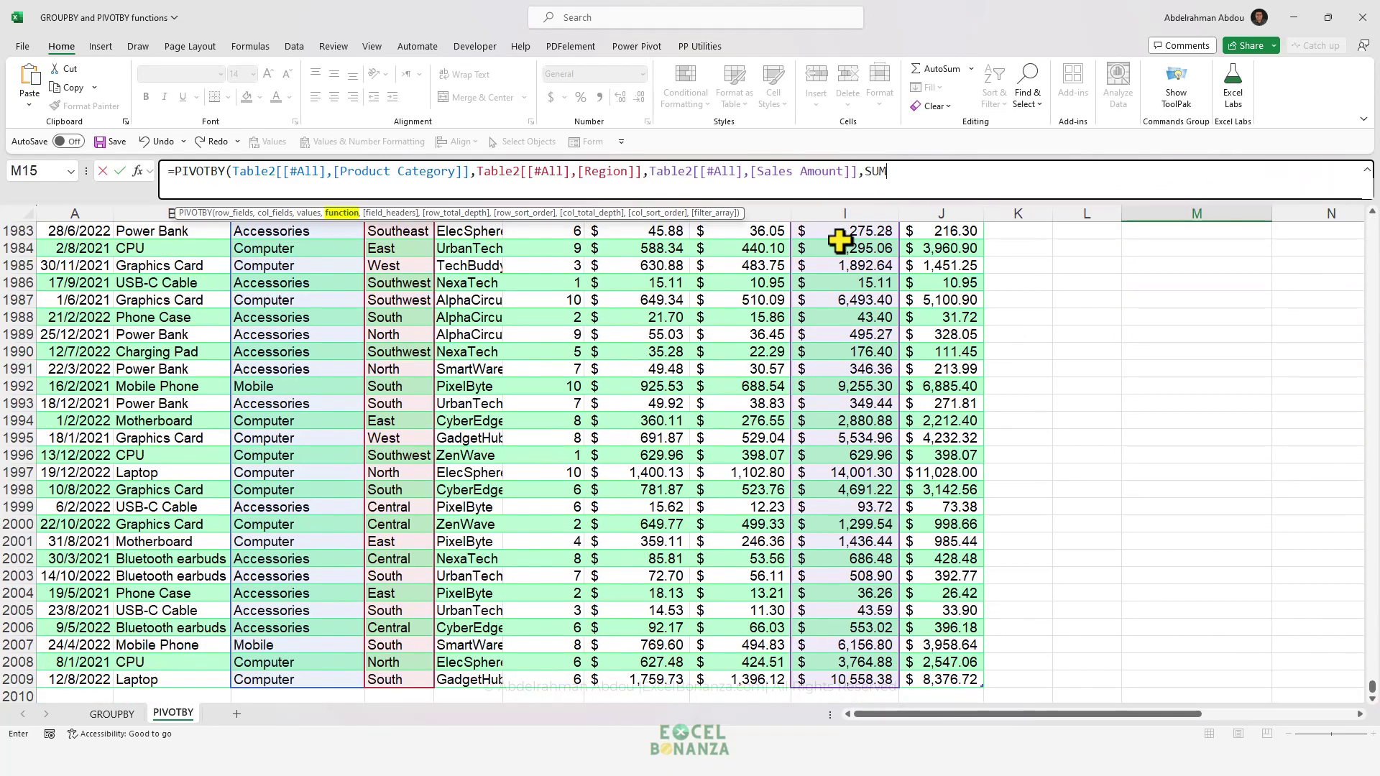
pyautogui.write(')')
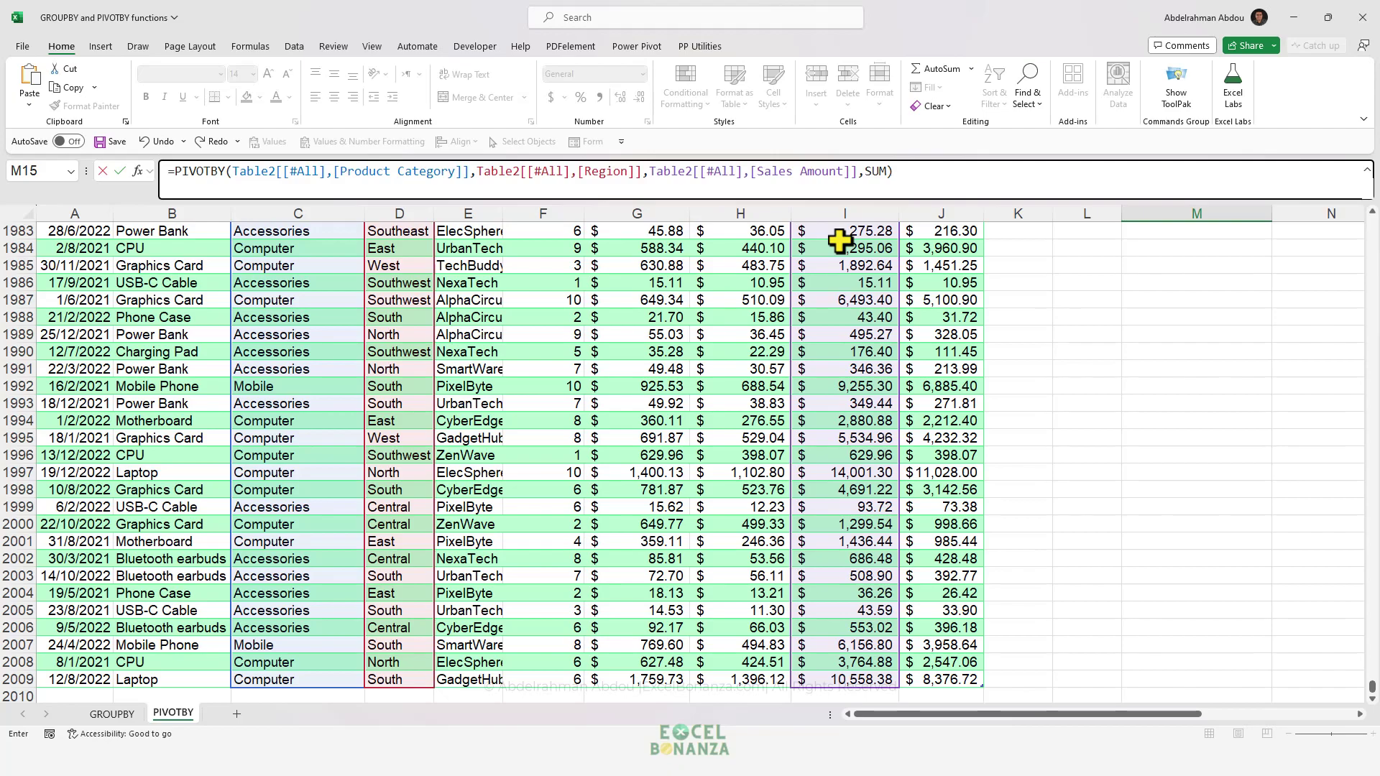
pyautogui.press('Return')
pyautogui.scroll(5, 1232, 468)
pyautogui.moveTo(1127, 714); pyautogui.dragTo(1178, 714)
# - Inspect the Central, Accessories and Mobile entries of the PIVOTBY result, then edit the M15 formula
pyautogui.click(1360, 713)
pyautogui.click(1360, 713)
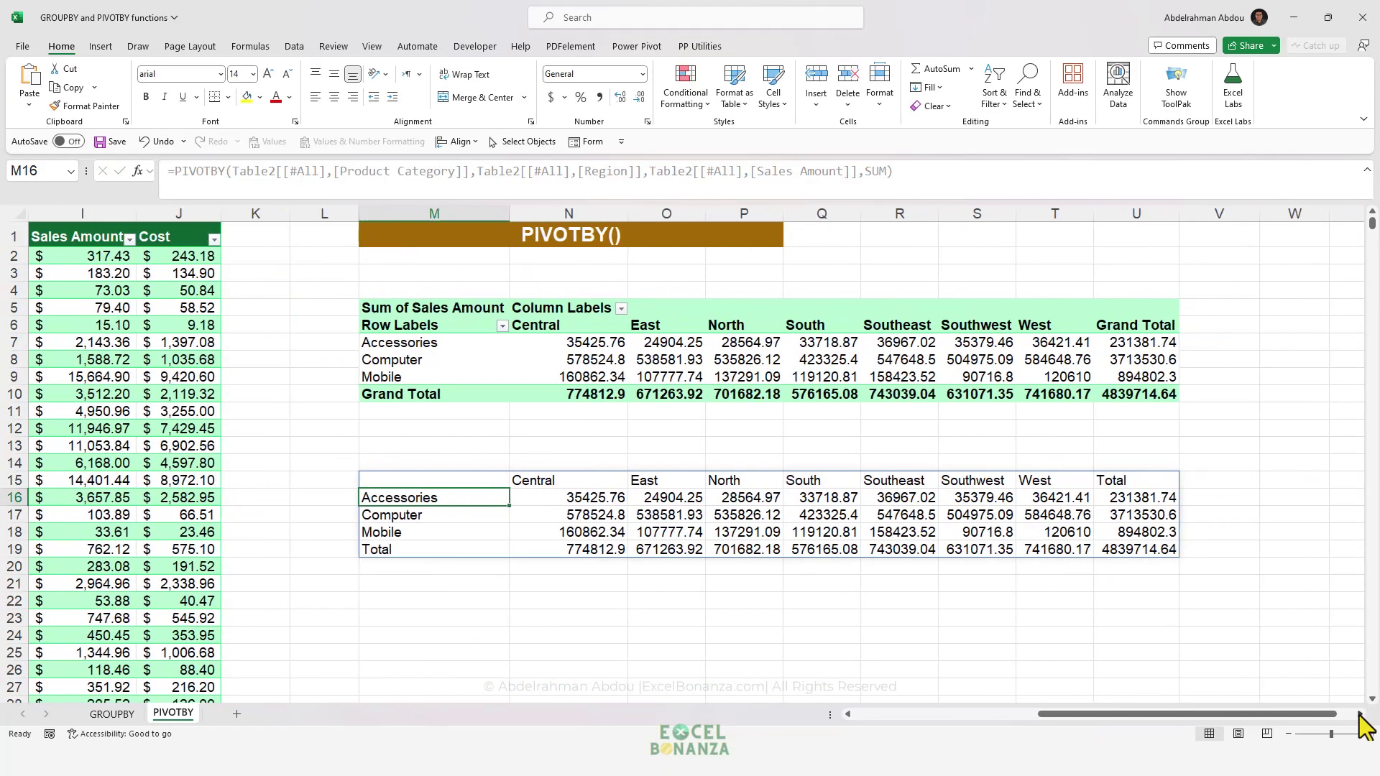
pyautogui.click(535, 480)
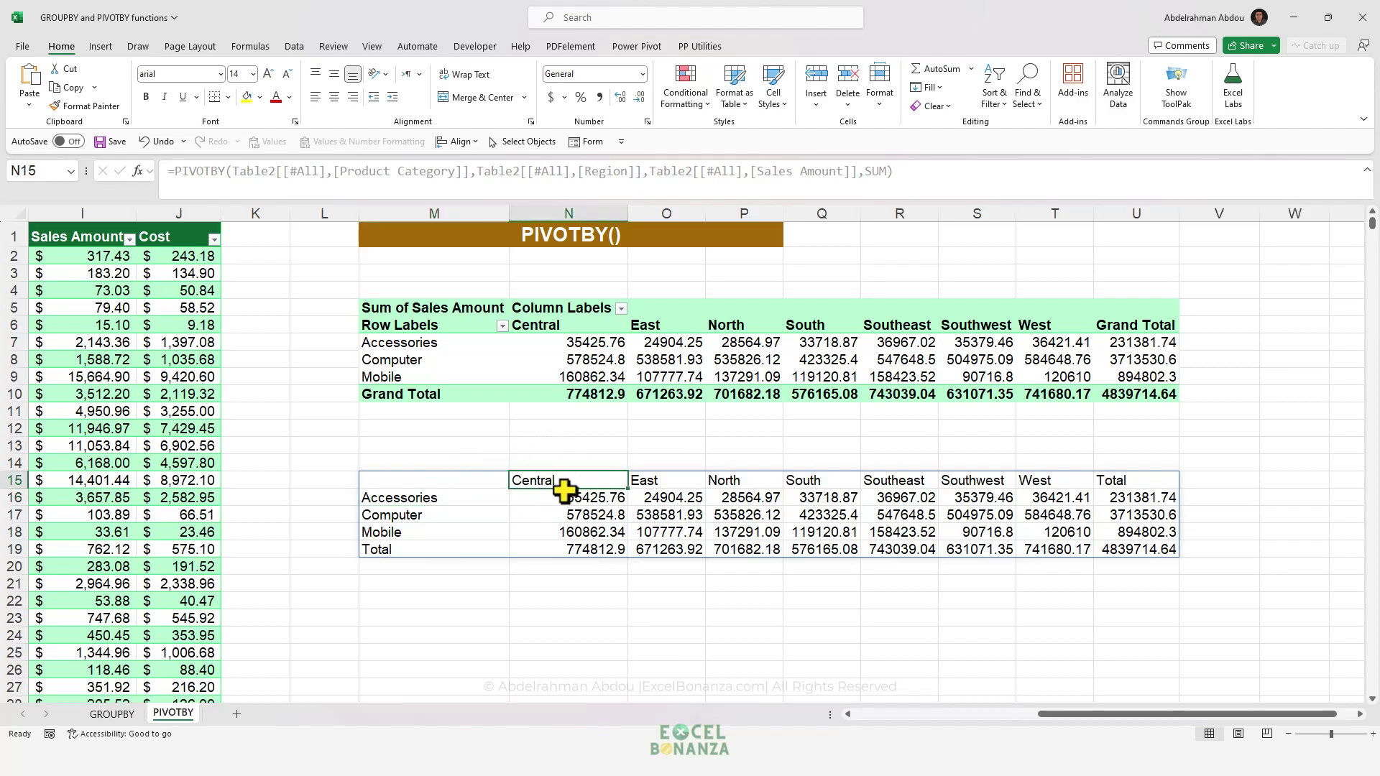
pyautogui.click(416, 501)
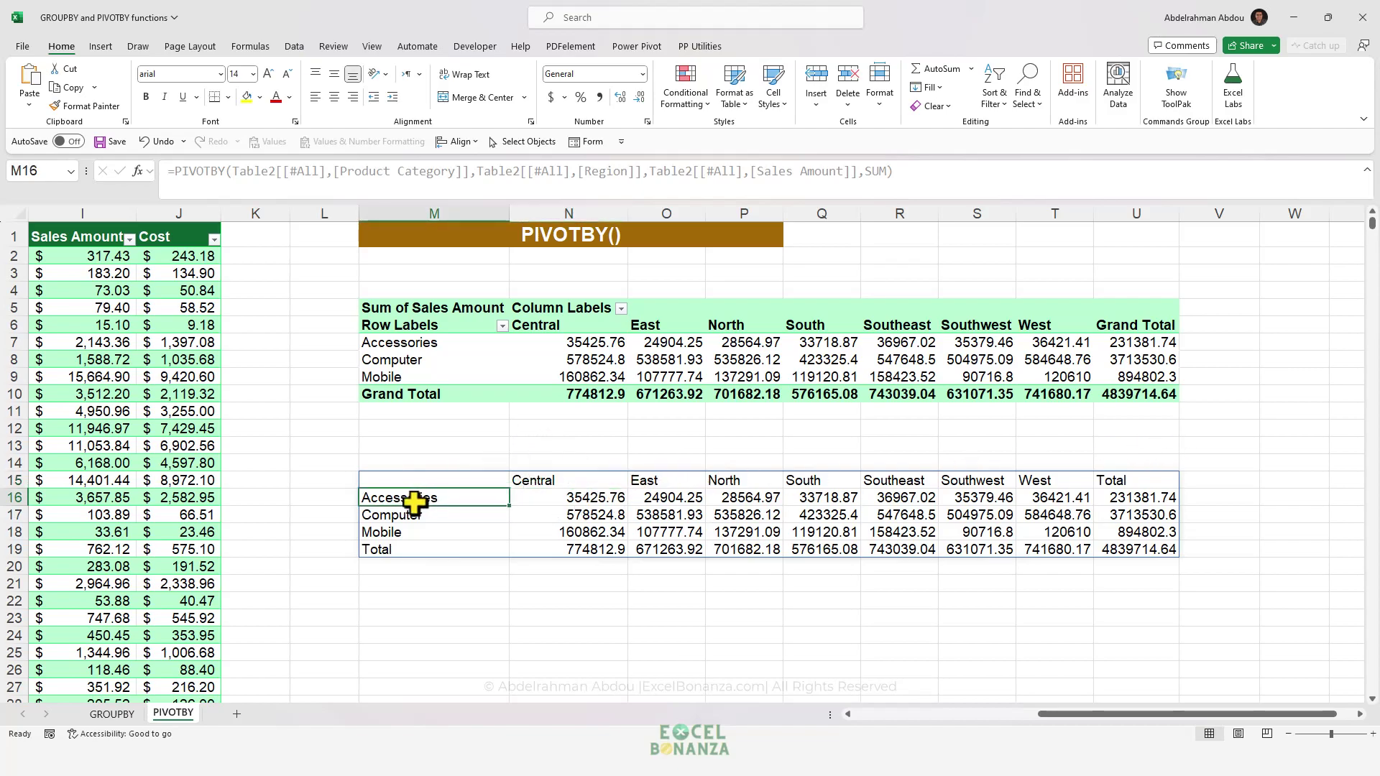
pyautogui.click(410, 531)
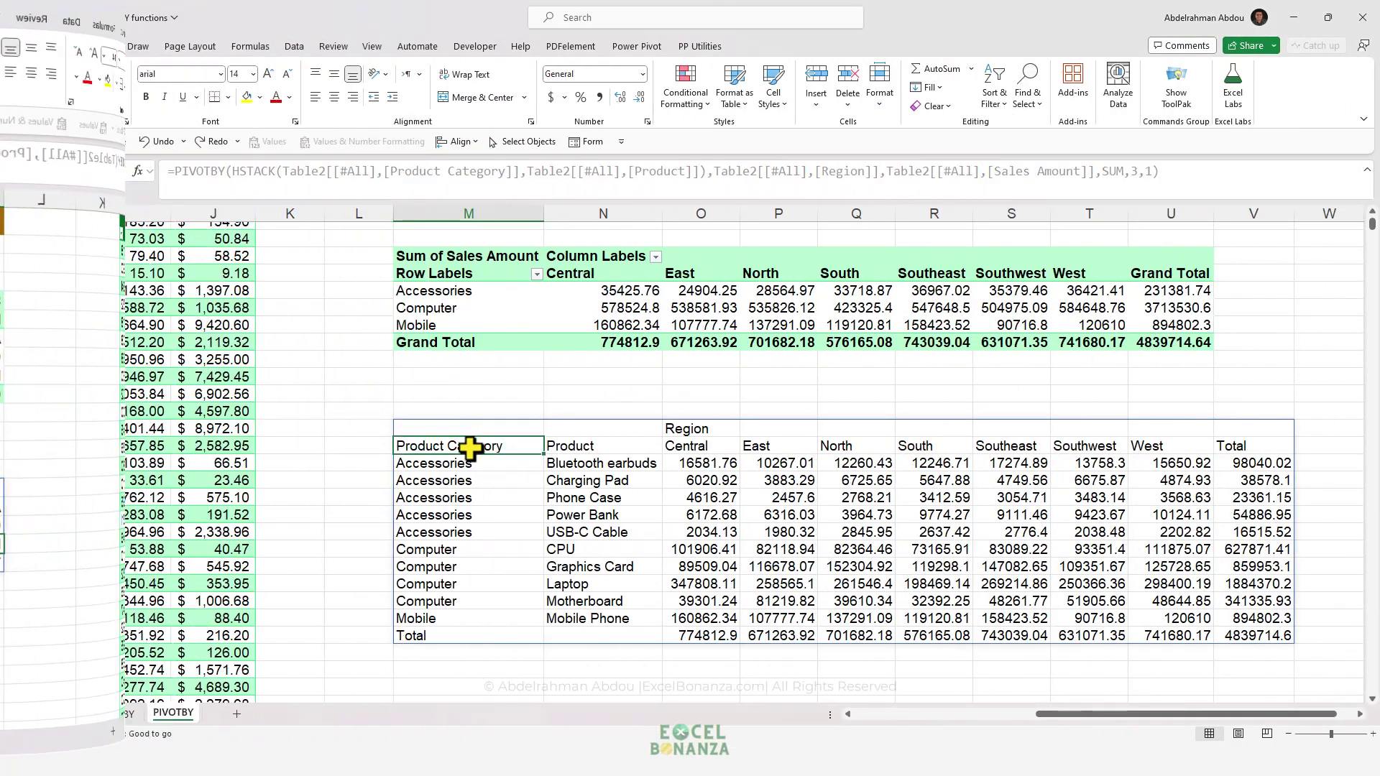
pyautogui.click(462, 430)
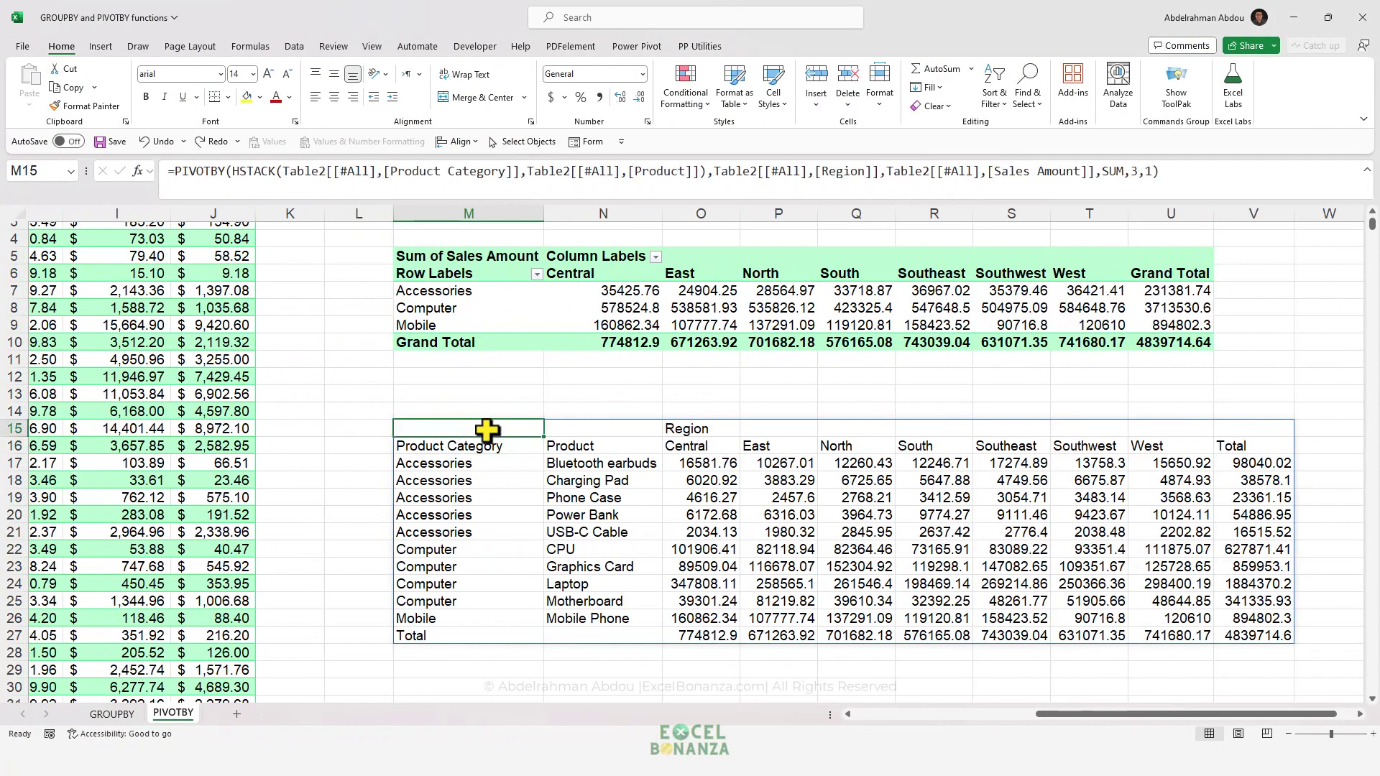
pyautogui.click(1152, 172)
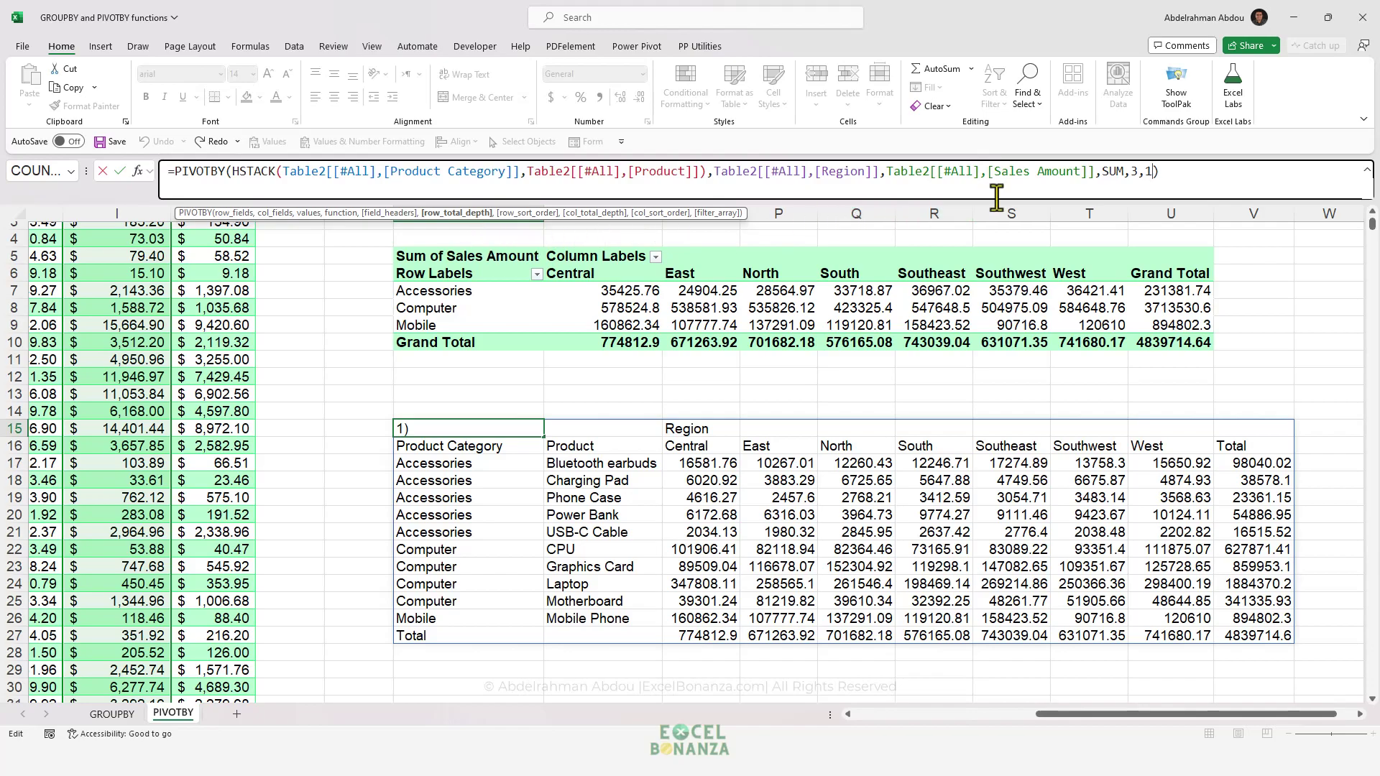
# - Append -2 as the row sort order so products sort descending, e.g. USB-C Cable first
pyautogui.write(',-2')
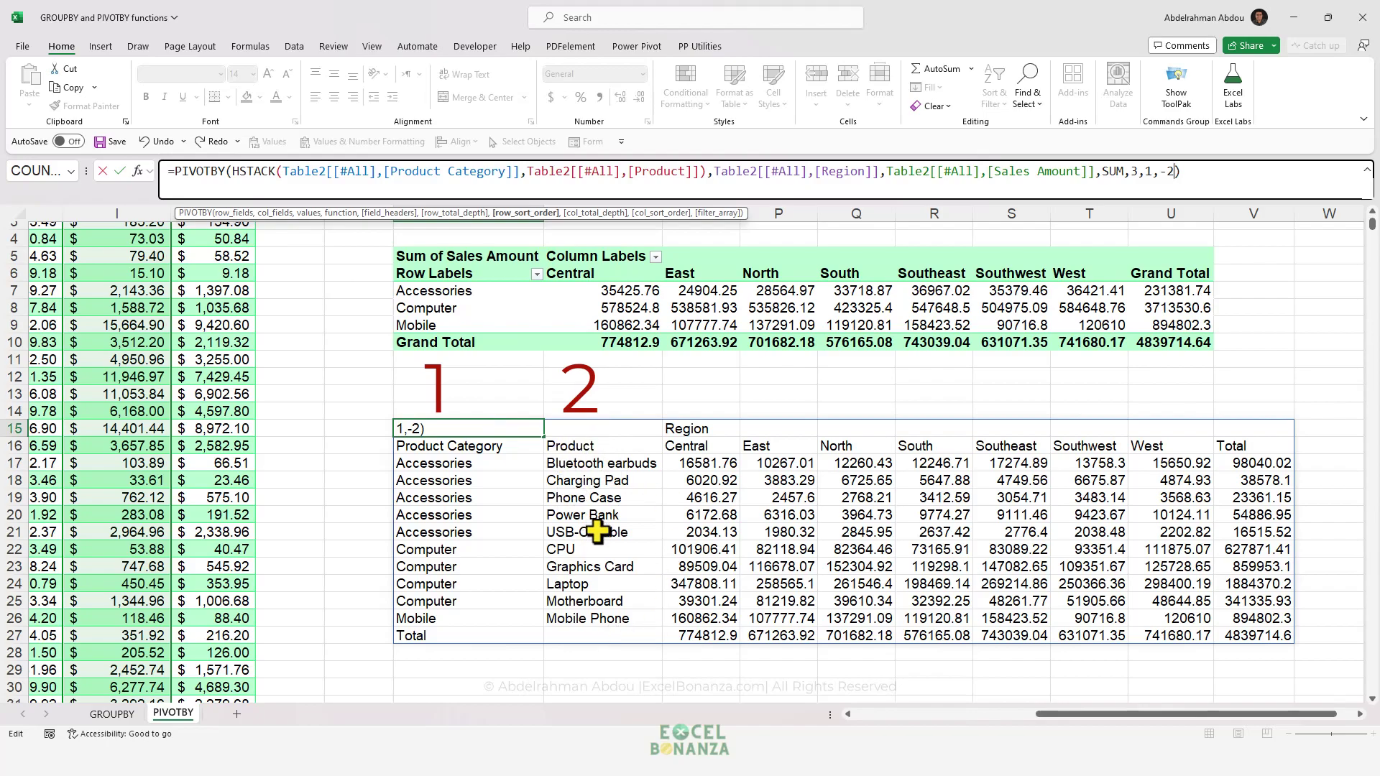
pyautogui.press('Return')
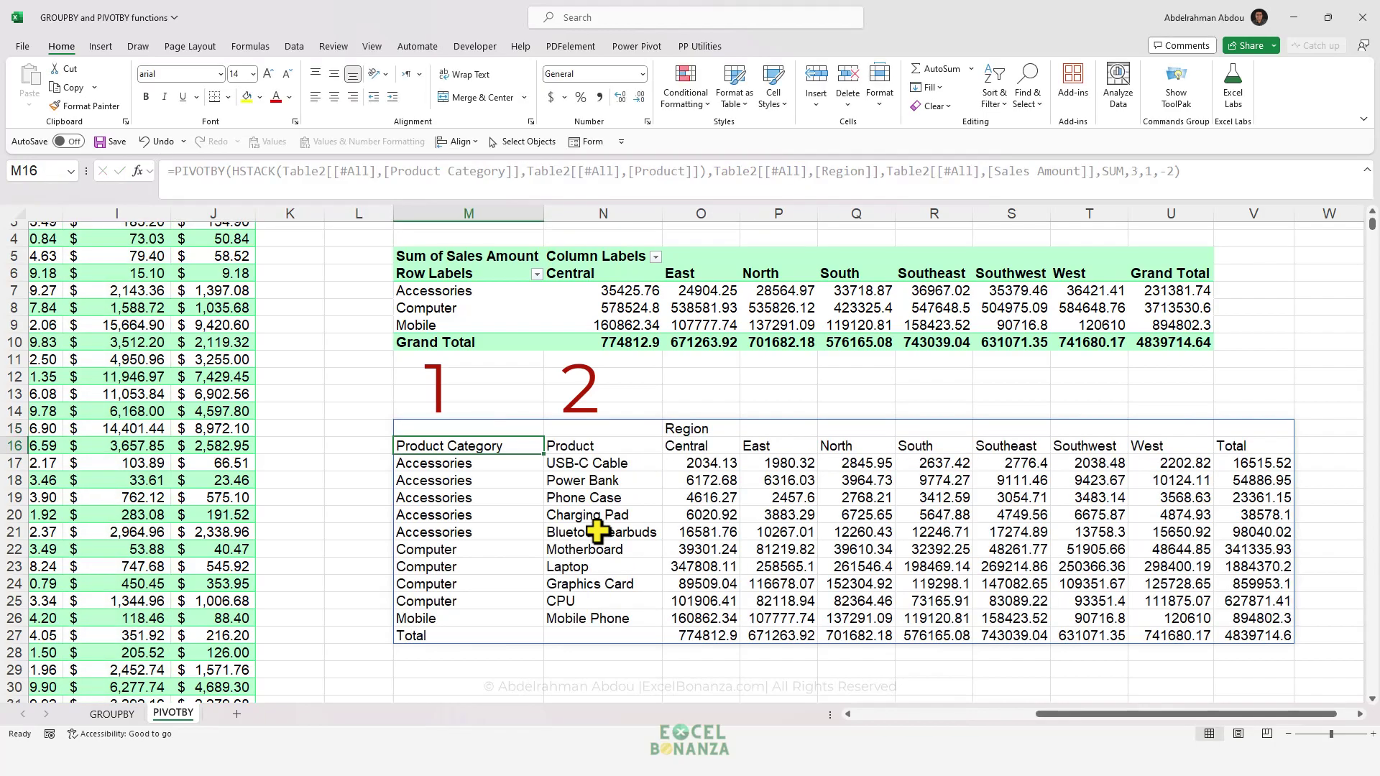
pyautogui.click(569, 463)
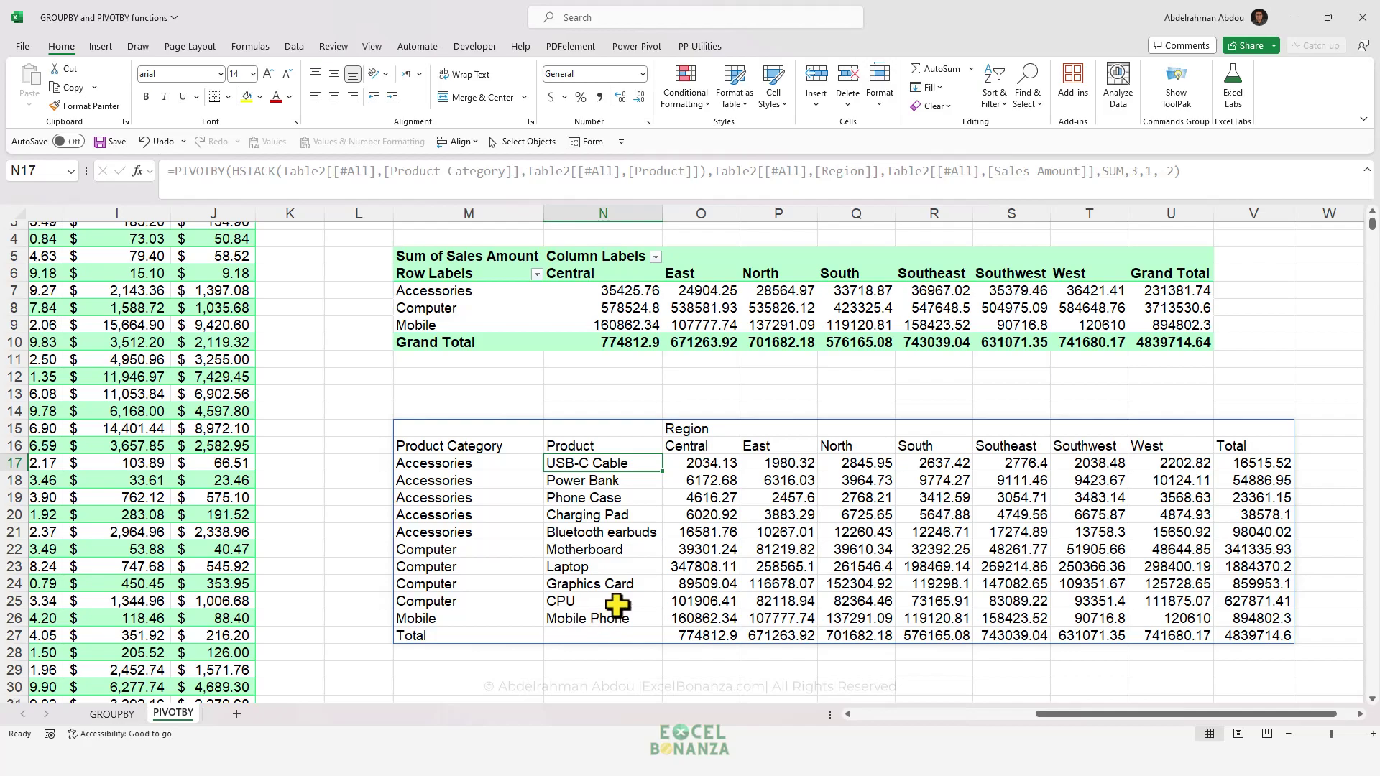
pyautogui.click(457, 449)
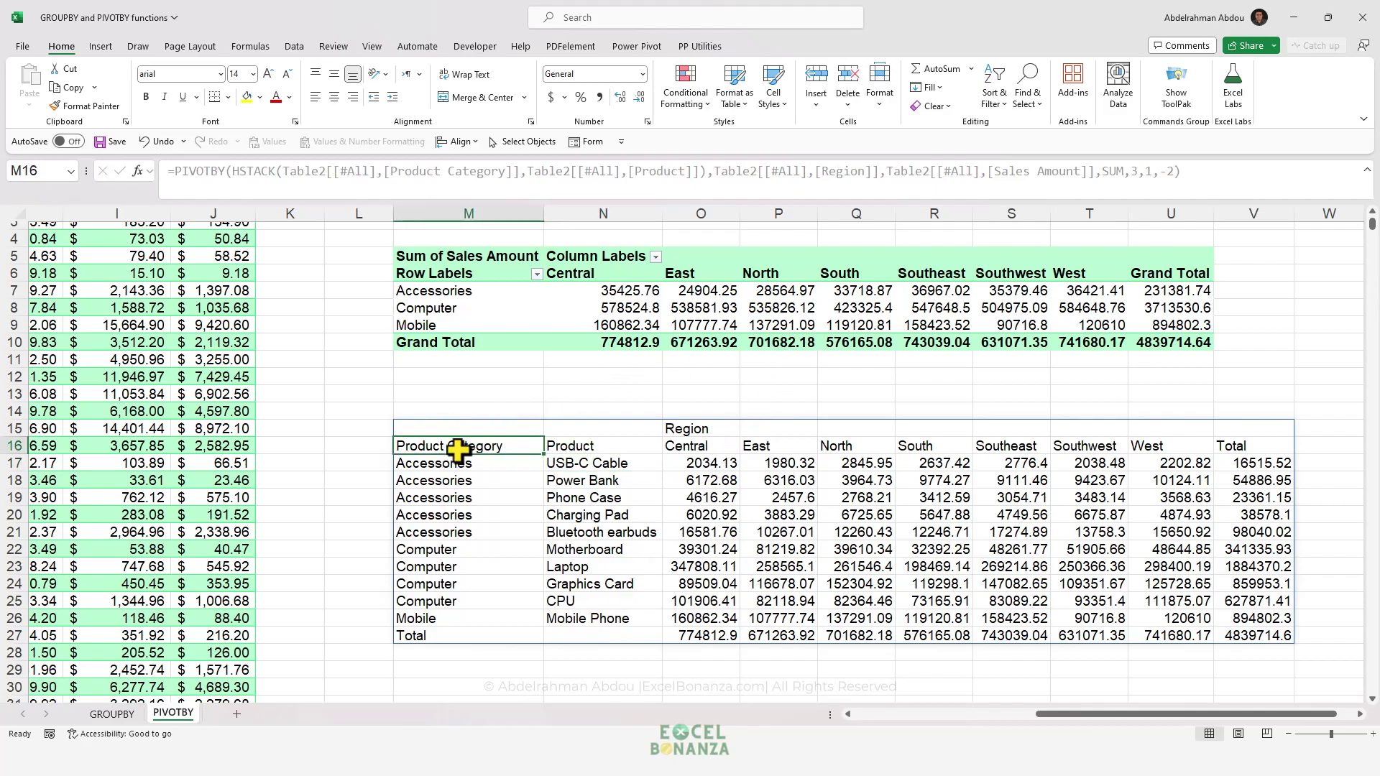
# - Set the PIVOTBY row sort order to {-2,-1} so categories and products both sort descending
pyautogui.click(1159, 171)
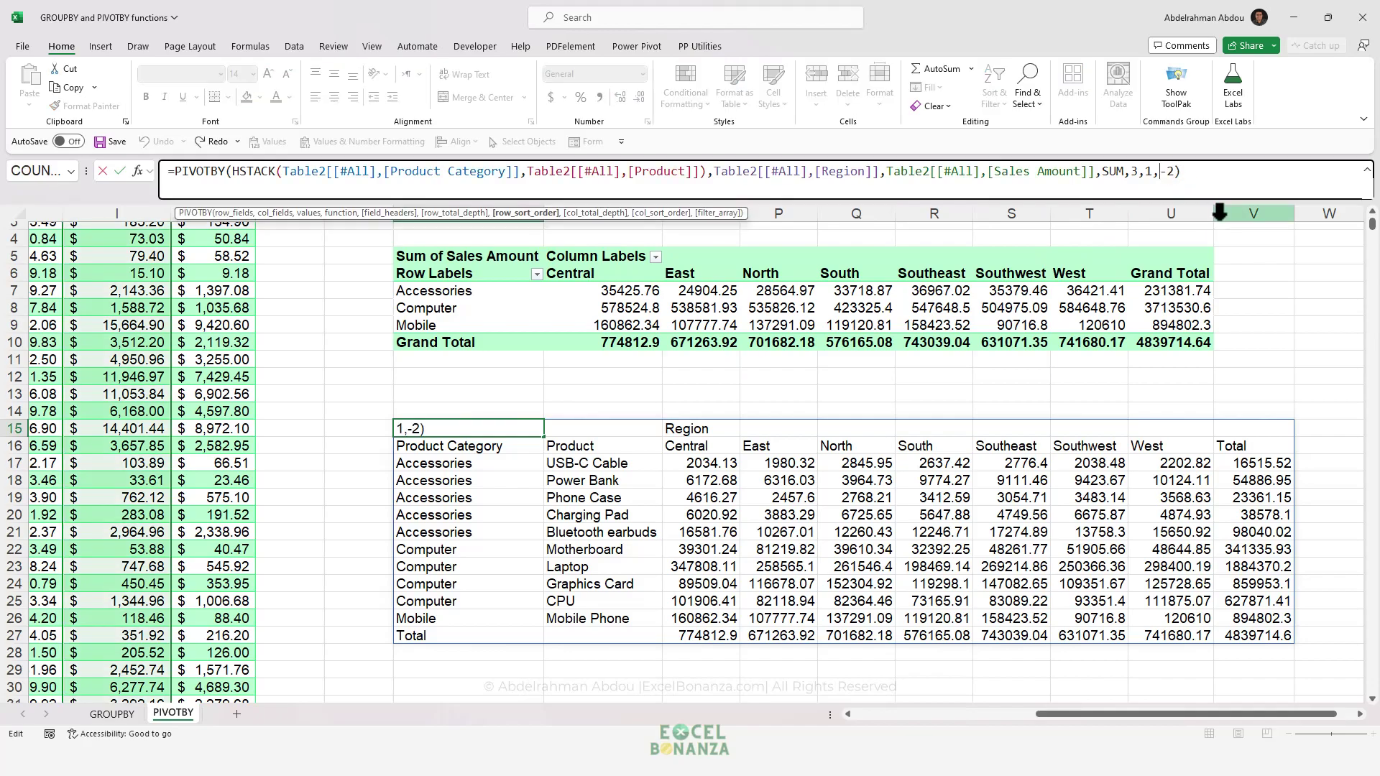
pyautogui.write('{-2')
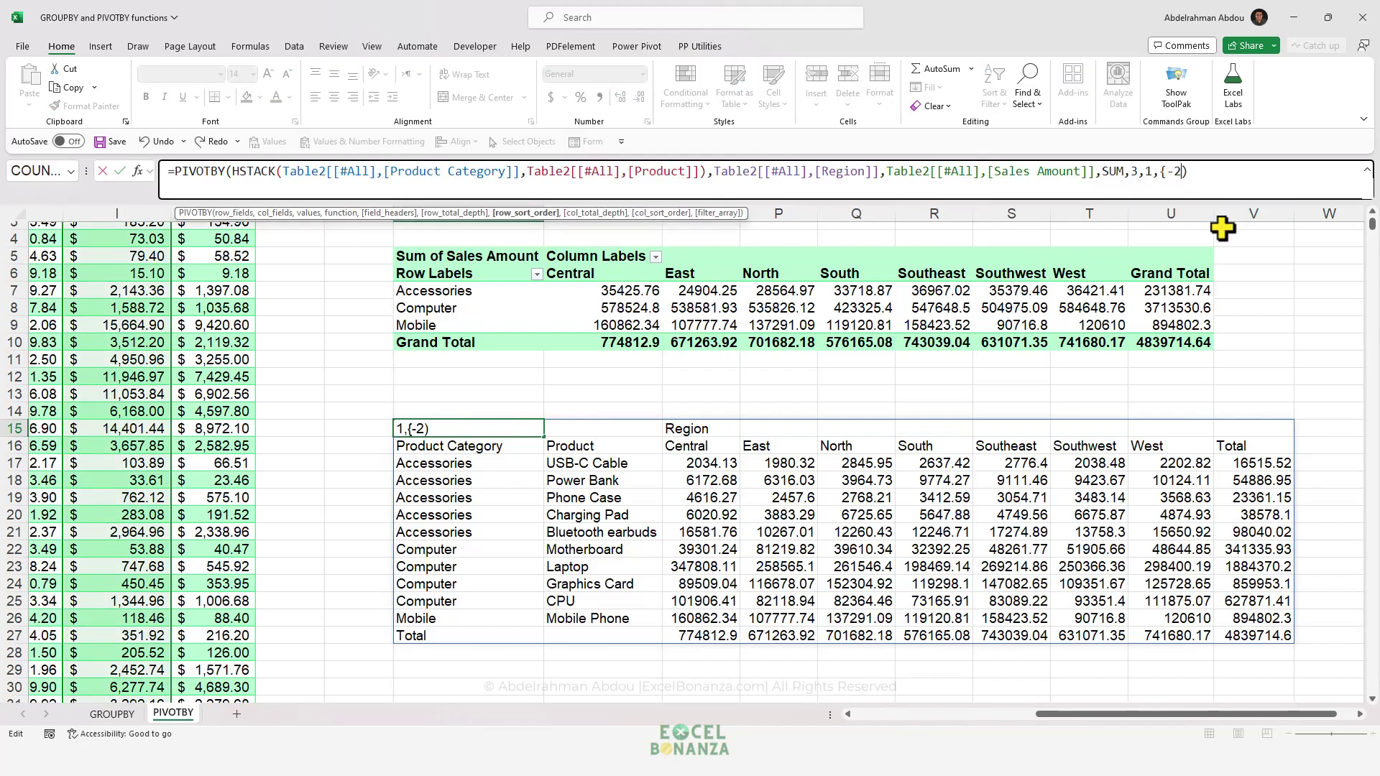
pyautogui.write(',-1}')
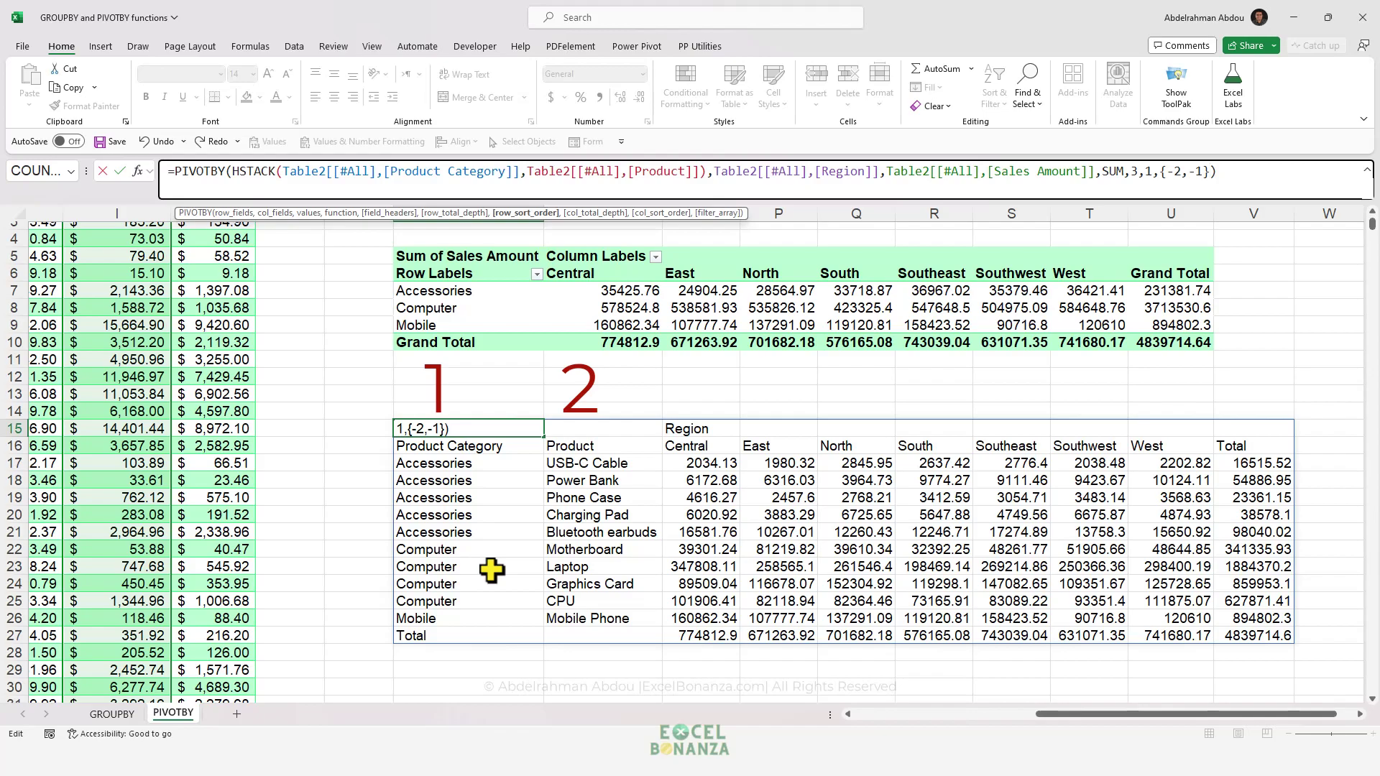
pyautogui.press('Return')
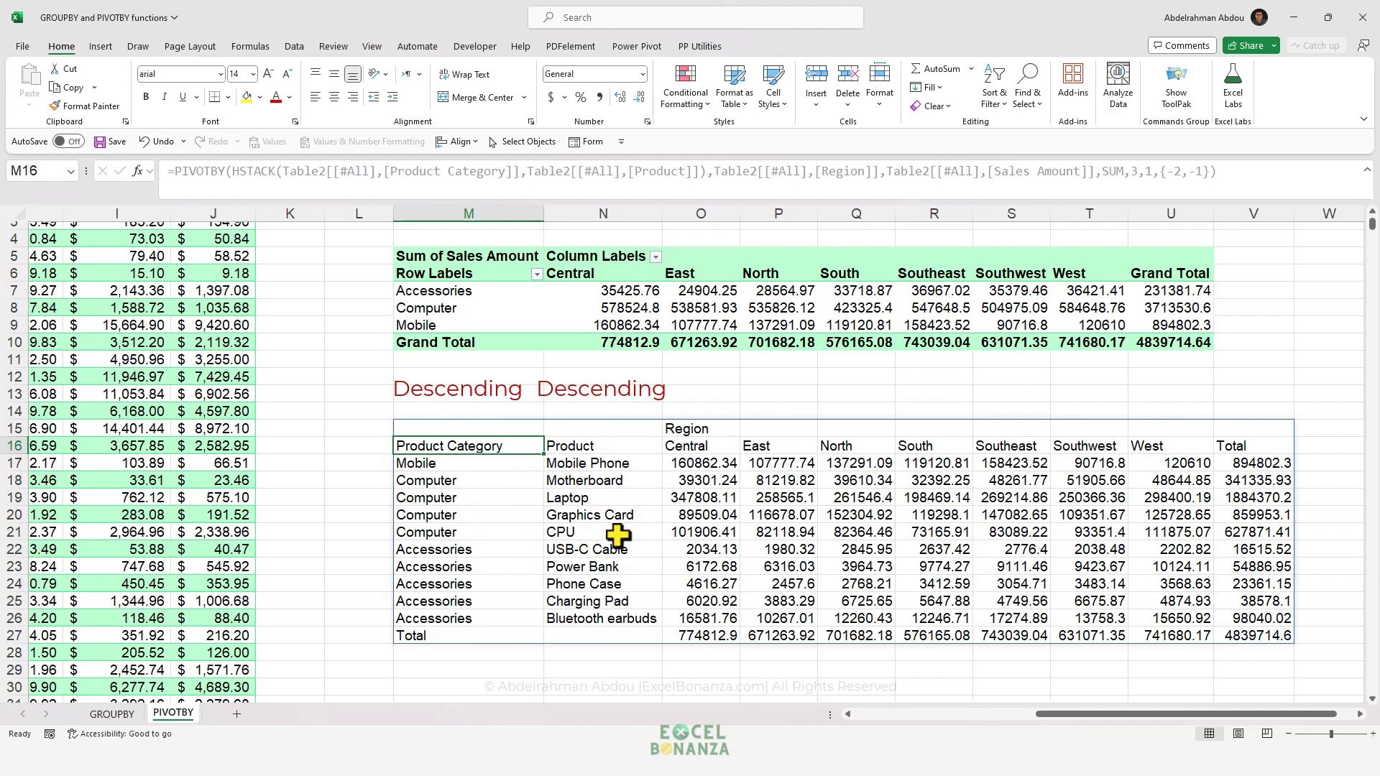
pyautogui.hotkey('ctrl', 'z')
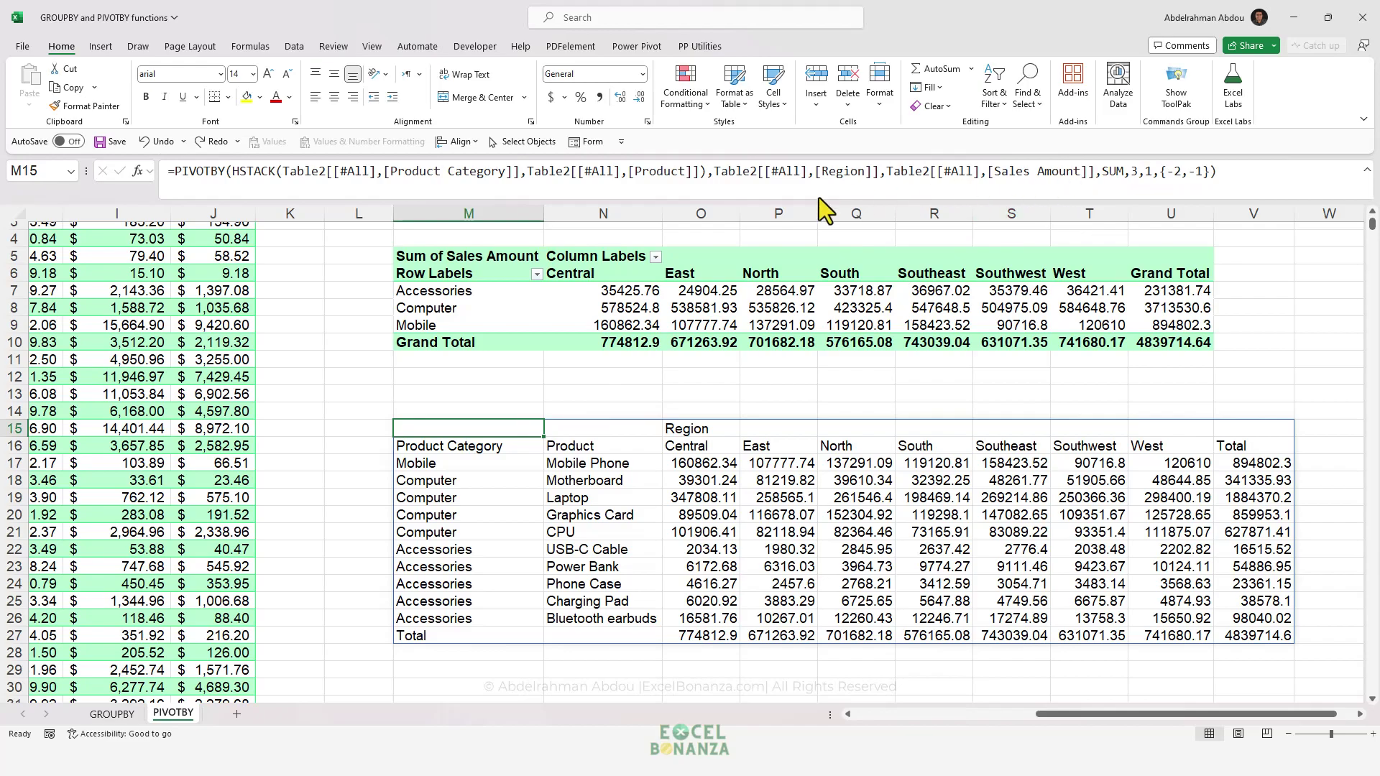
pyautogui.press('F2')
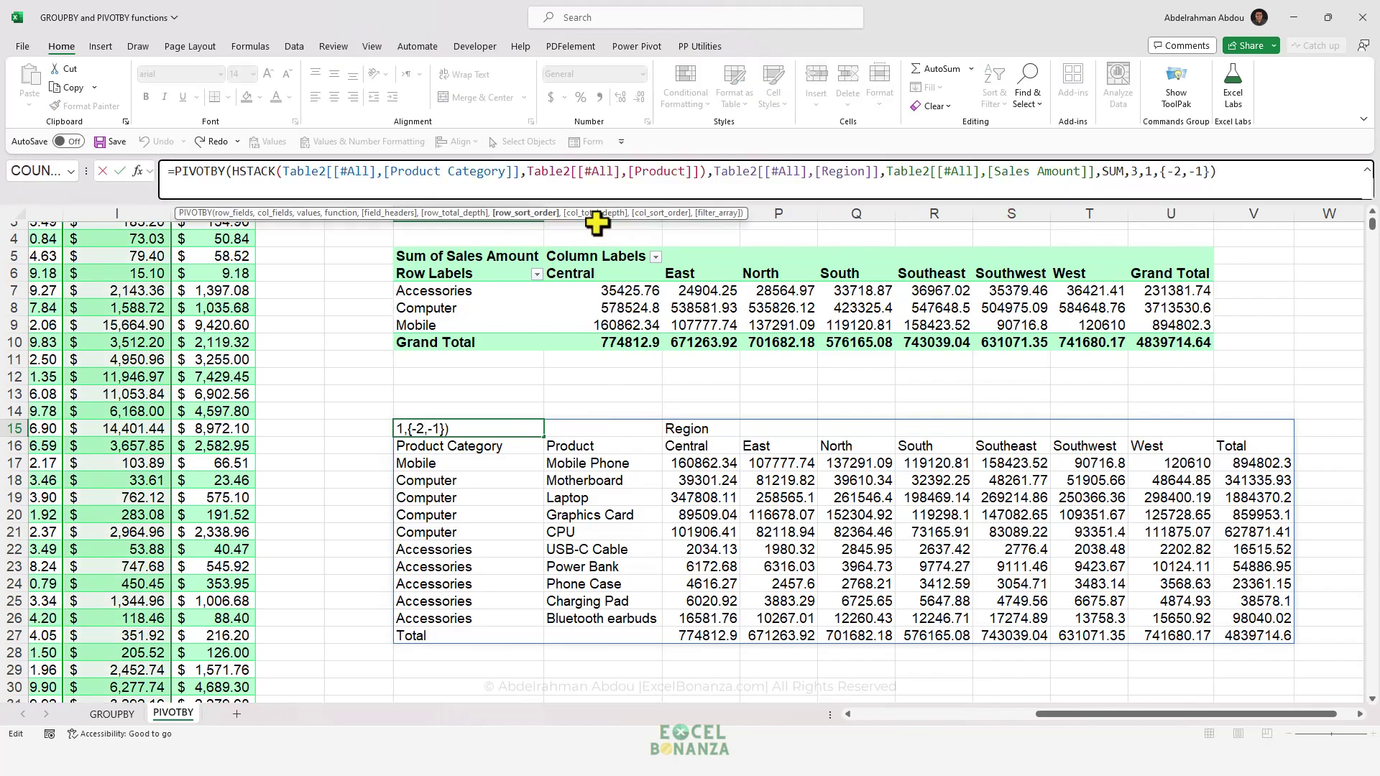